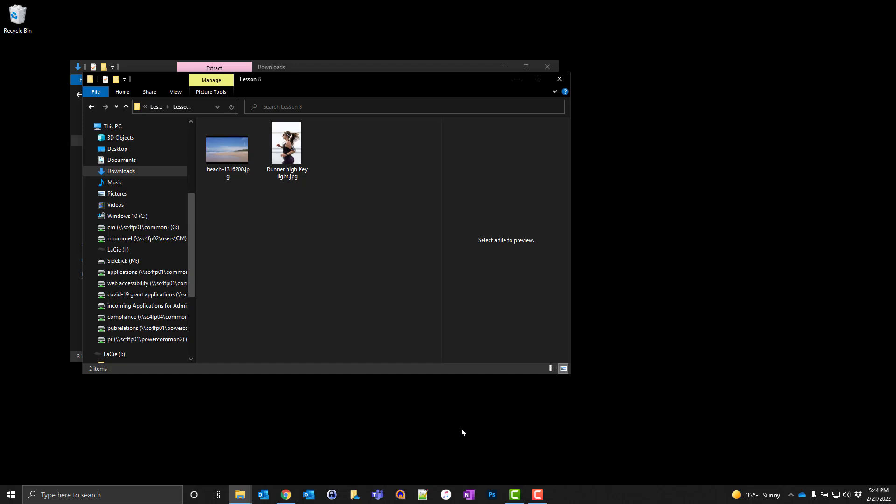
- Launch Adobe Photoshop with default preferences by deleting its settings file at startup
key(ctrl+alt+shift)
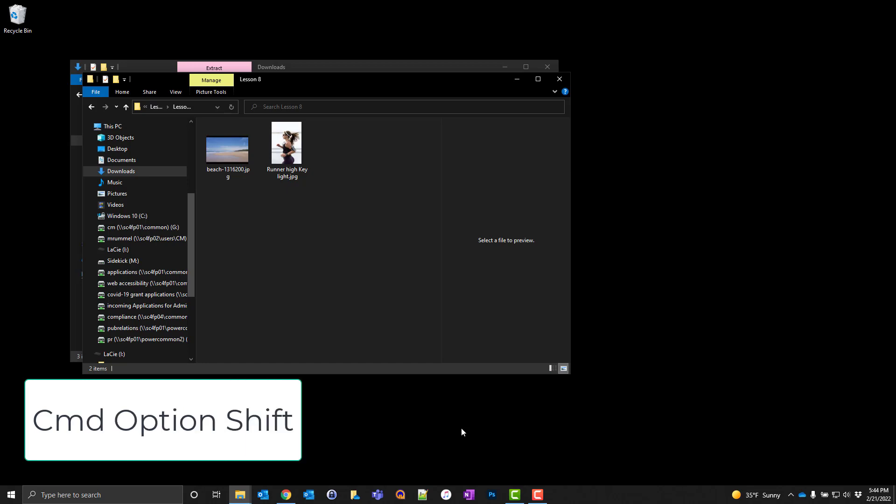
click(496, 494)
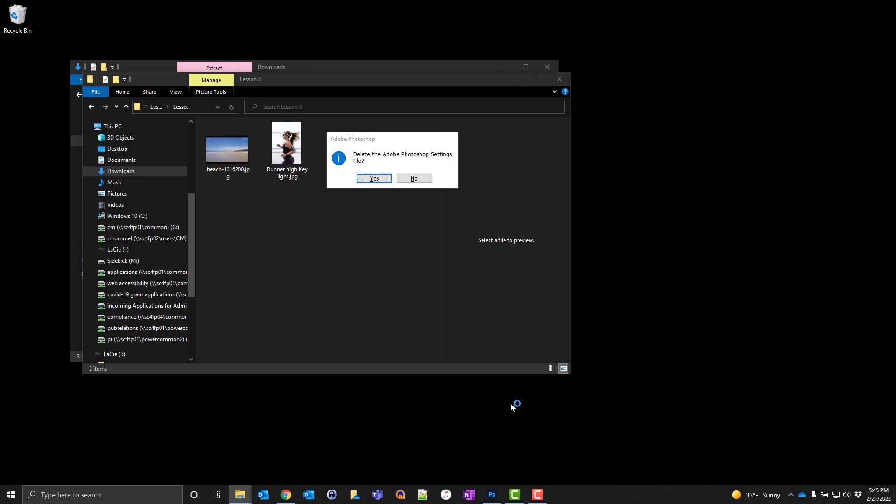
click(375, 179)
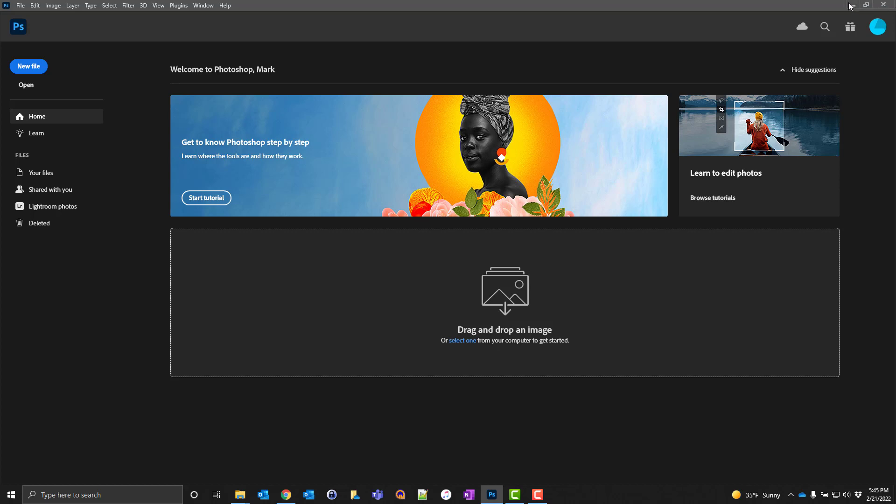
- Minimize Photoshop and open Runner high Key light.jpg from the Lesson 8 folder in Adobe Bridge 2022
click(850, 6)
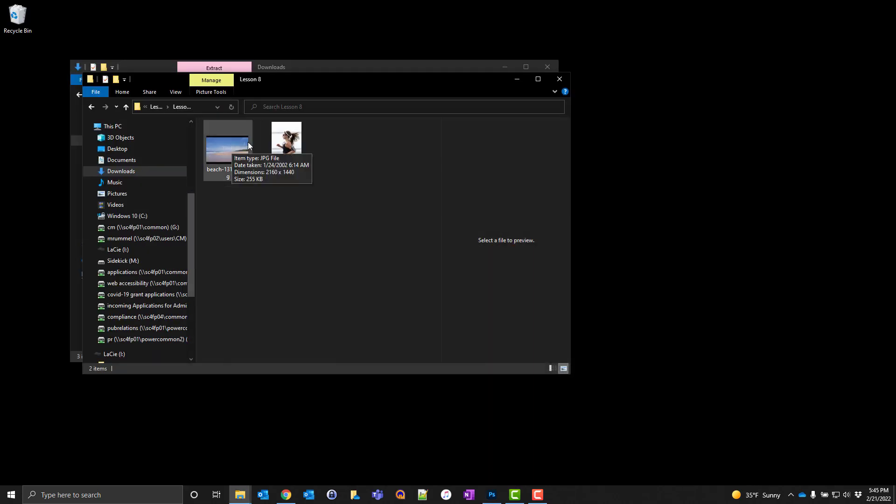
click(281, 142)
right_click(278, 142)
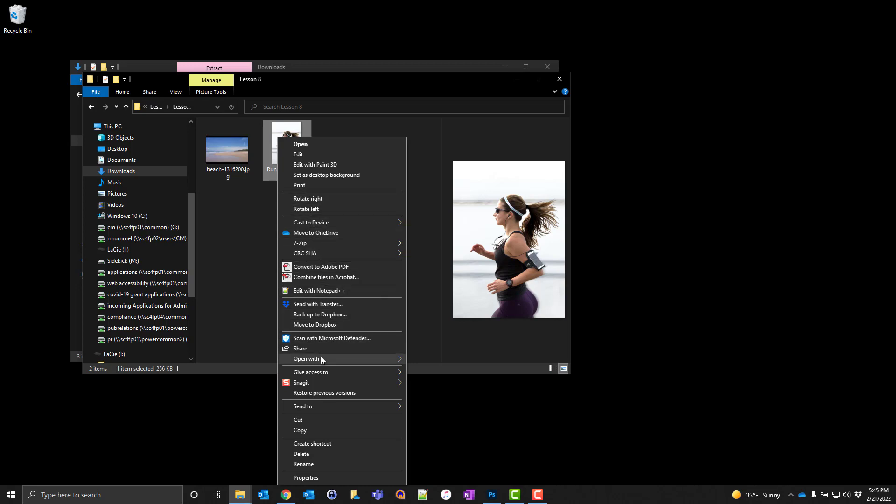
mouse_move(320, 357)
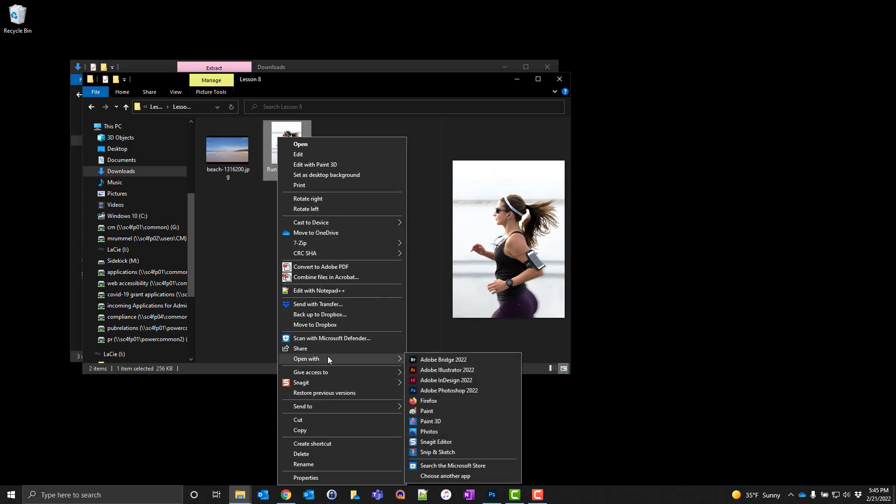
click(467, 360)
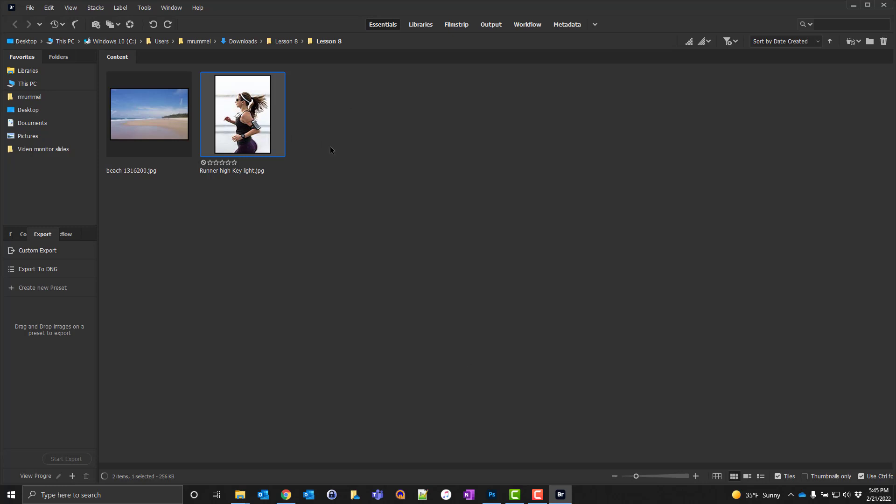
- Open both beach-1316200.jpg and Runner high Key light.jpg from Bridge in Adobe Photoshop 2022
click(154, 125)
ctrl+click(244, 122)
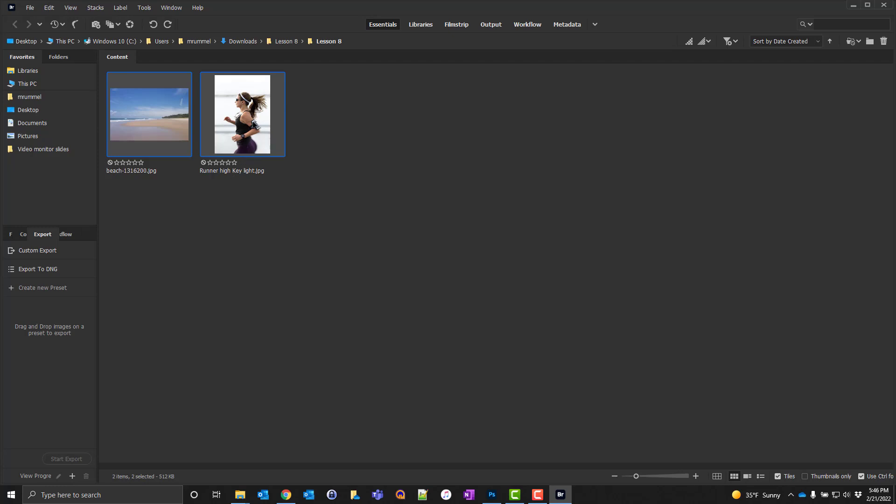
right_click(254, 123)
mouse_move(369, 139)
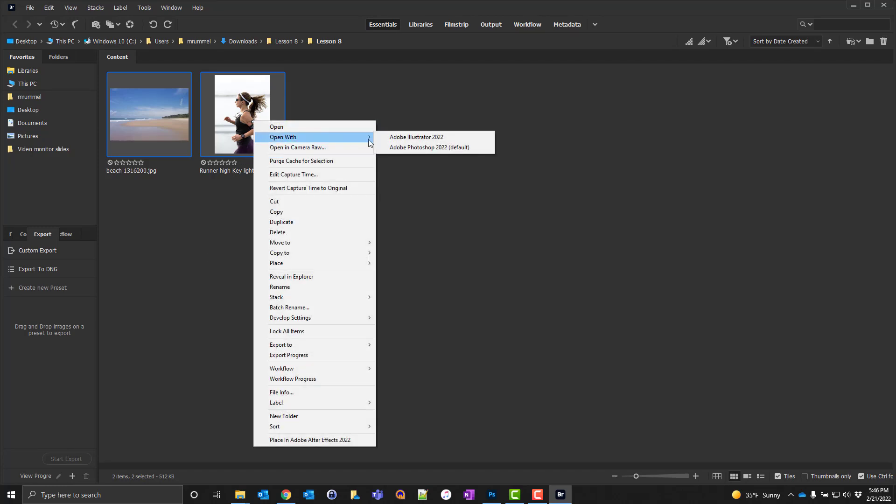
click(441, 147)
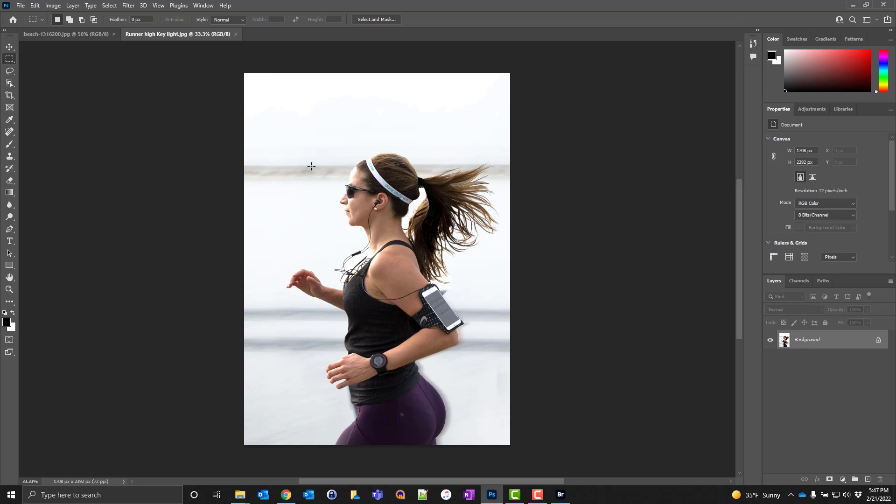
- Copy the beach photo's Background layer centred into the runner document and name the new layer Beach
click(59, 34)
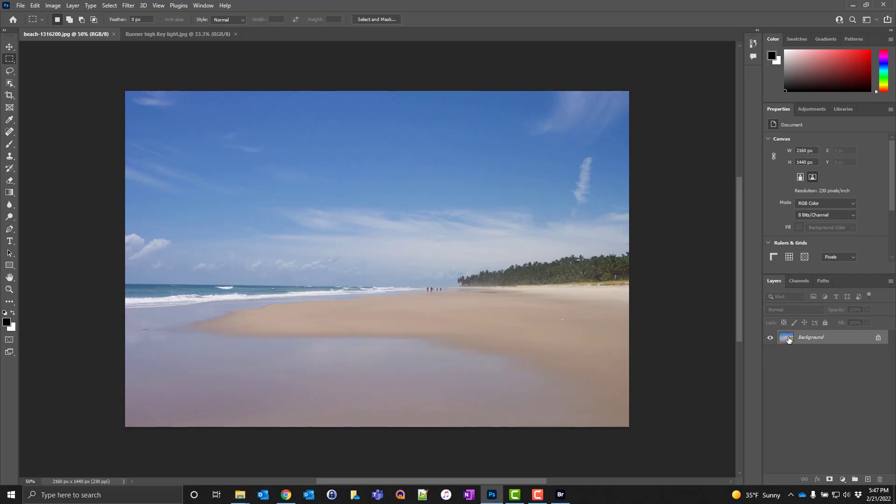
drag(789, 339, 375, 278)
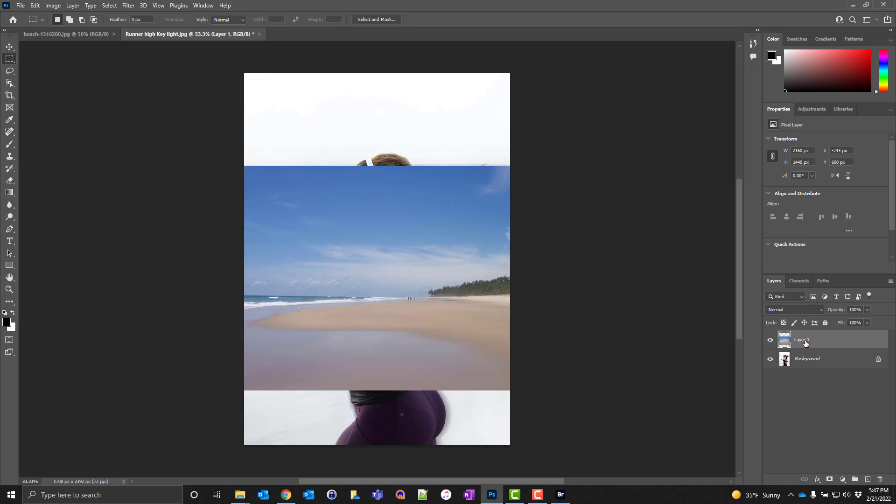
double_click(806, 341)
text(Beach)
key(Return)
- Align the Beach layer with the canvas's upper-right corner and scale it to about 167% so it covers the canvas
click(34, 6)
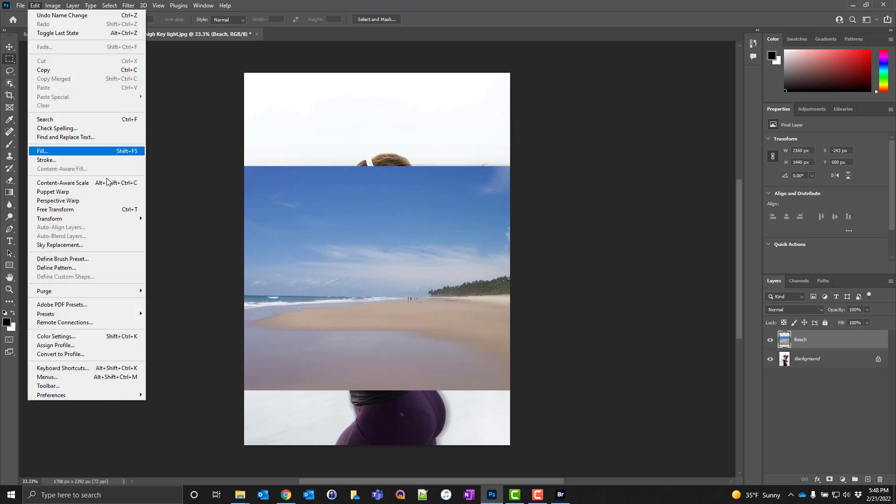
mouse_move(107, 224)
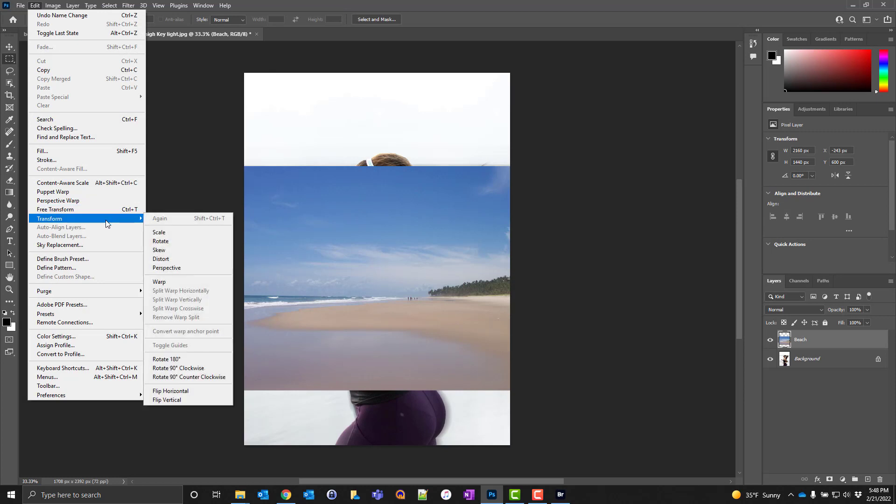
click(171, 232)
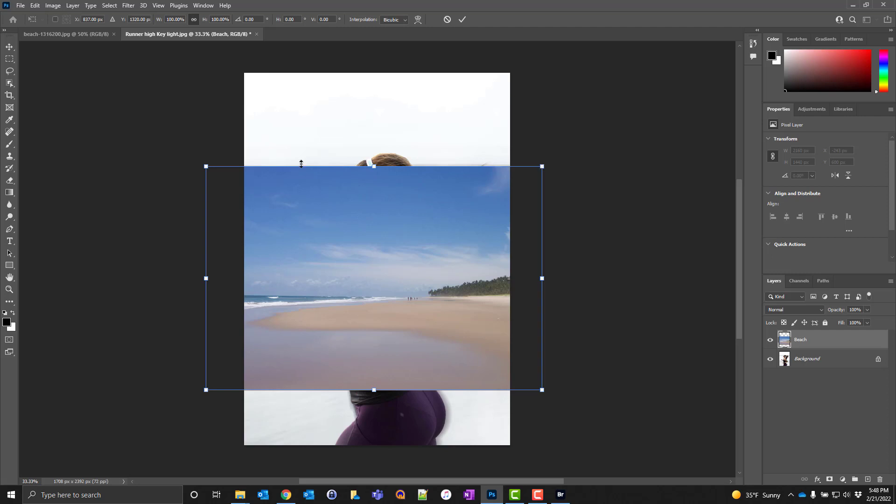
drag(355, 222, 322, 128)
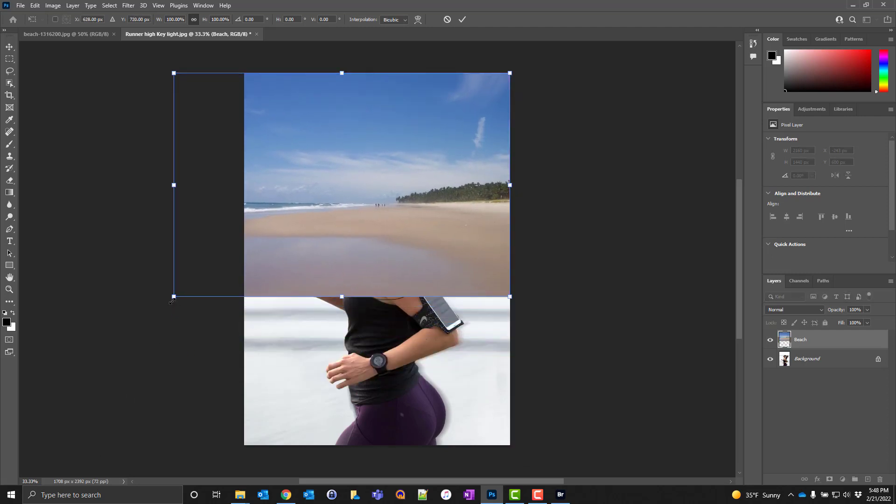
drag(173, 297, 34, 471)
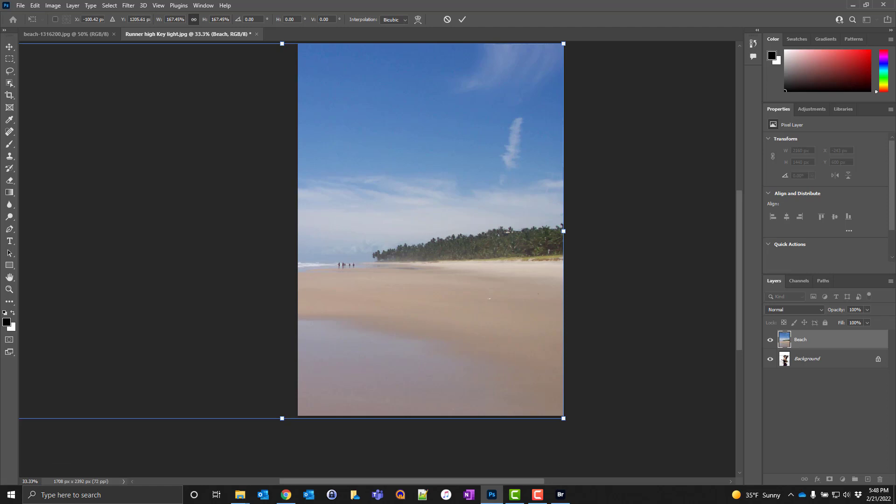
click(463, 19)
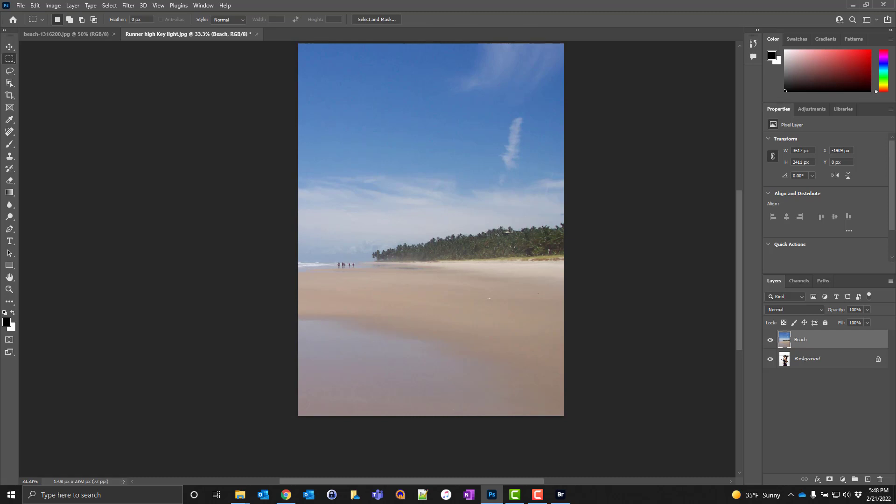
- Hide the Beach layer and duplicate the Background layer in the same document under the name Runner
click(771, 341)
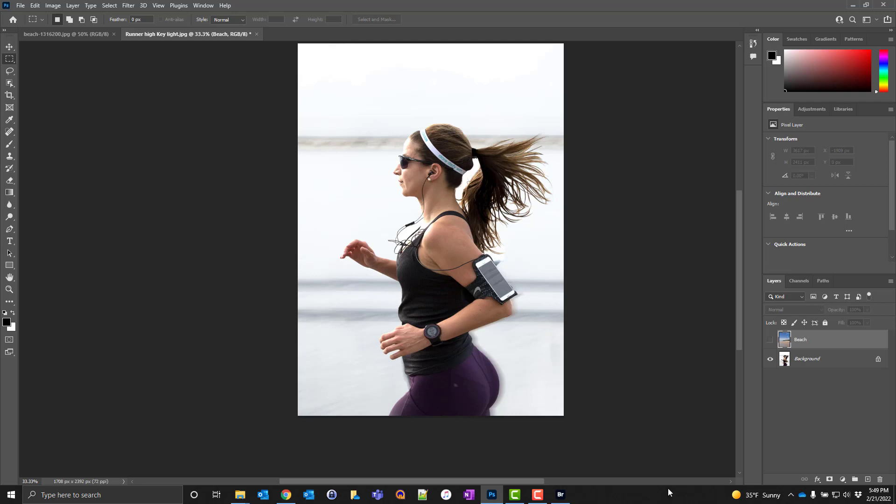
right_click(809, 362)
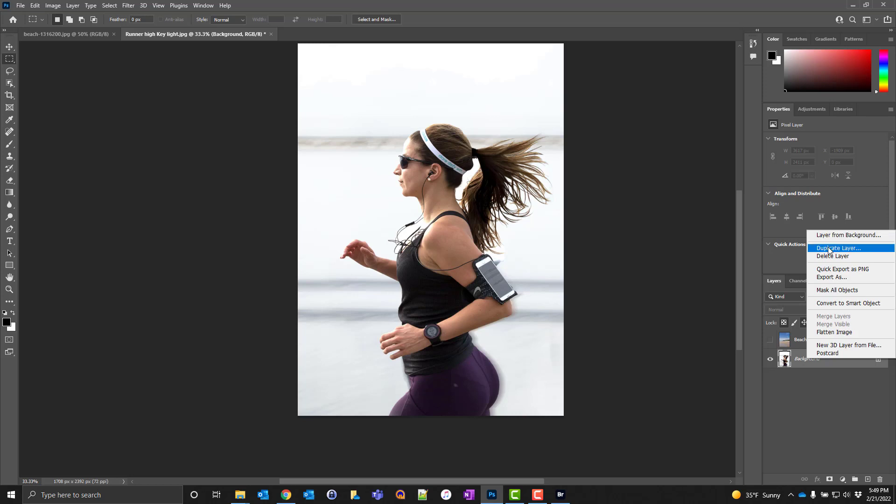
click(830, 250)
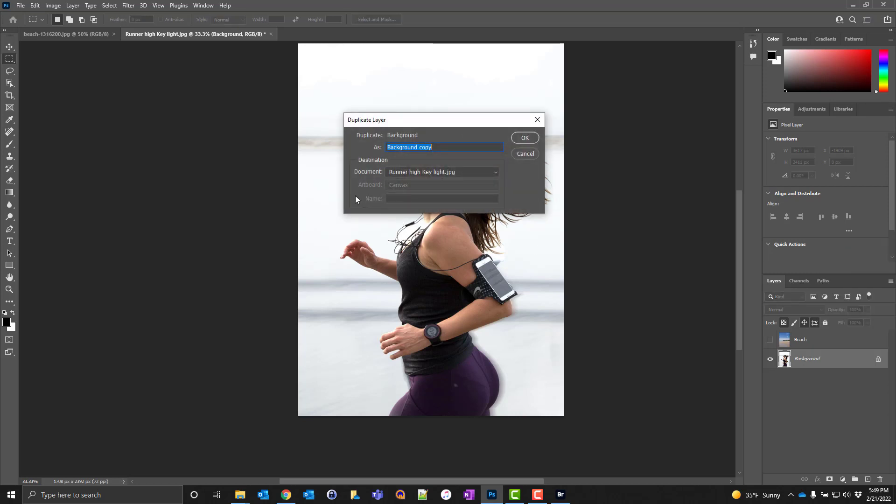
text(RUnner)
key(BackSpace)
key(BackSpace)
key(BackSpace)
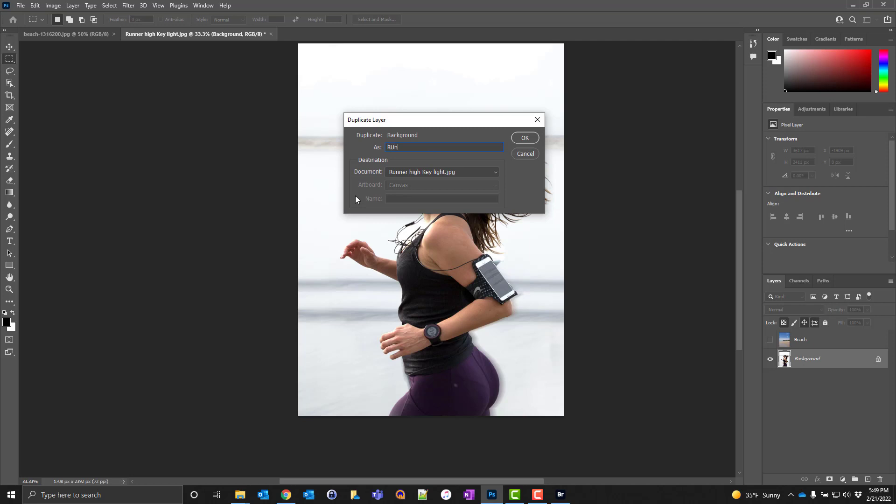
key(BackSpace)
key(BackSpace)
text(unner)
click(524, 138)
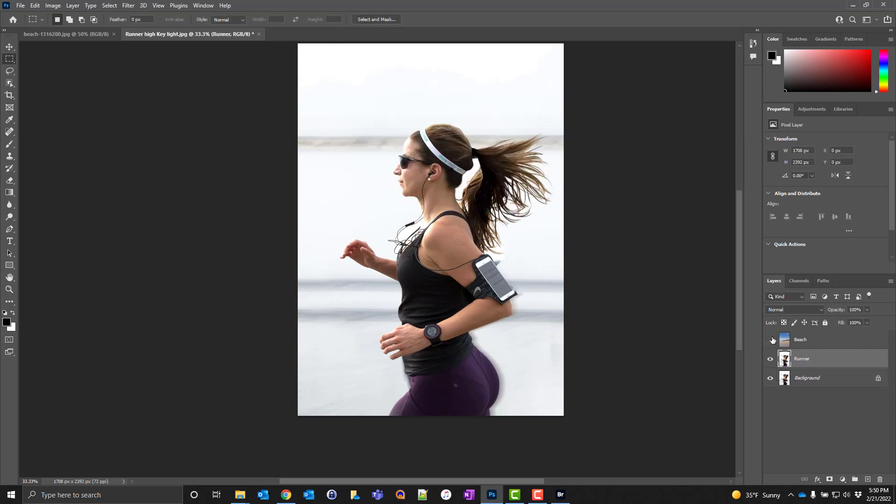
- Stack the Runner layer above the Beach layer, with Beach shown and the original Background hidden
click(771, 378)
drag(807, 360, 804, 336)
click(771, 359)
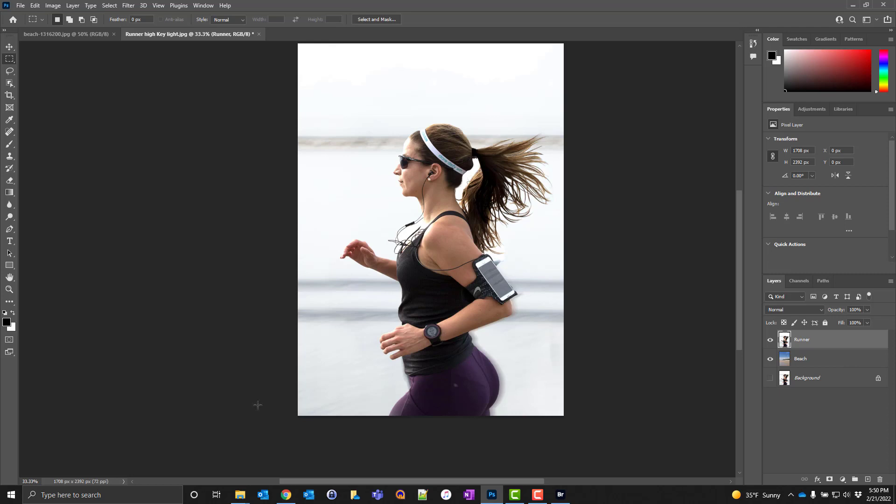
- Select the runner as the subject in Select and Mask and set the preview transparency to 100%
click(109, 6)
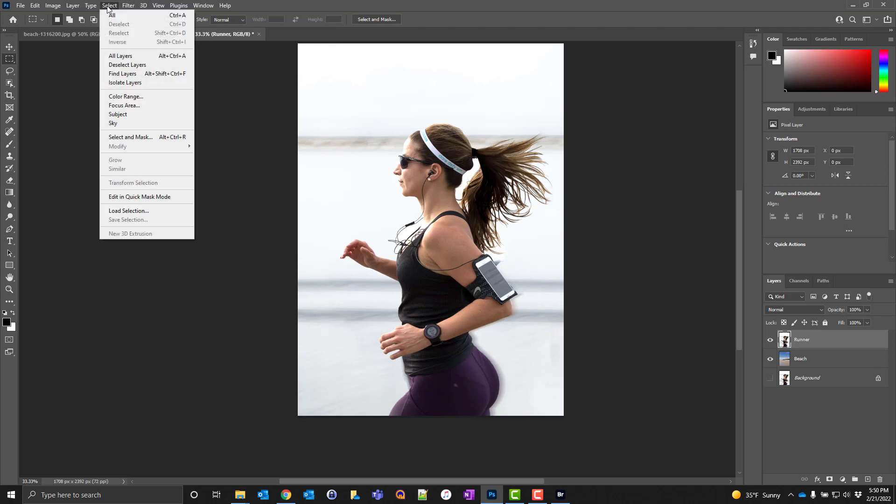
click(130, 139)
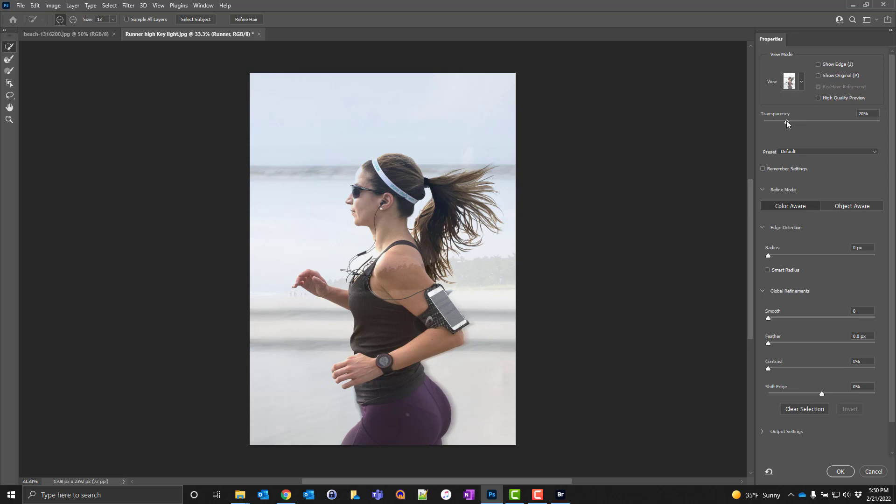
click(198, 20)
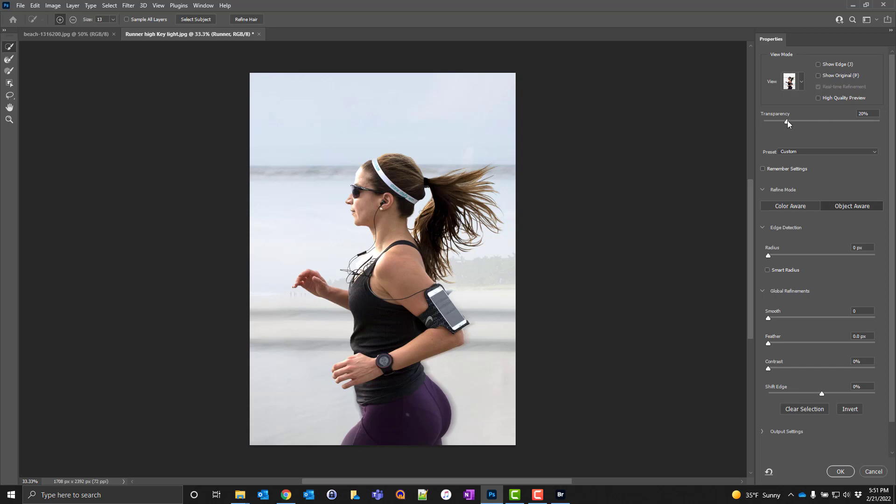
drag(788, 120, 895, 144)
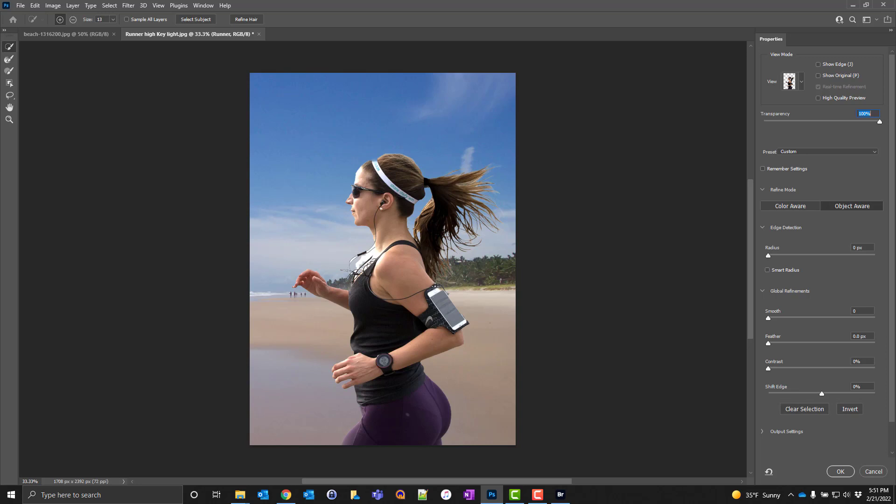
- Cycle the Select and Mask preview through its view modes and settle on the On Layers view
key(f)
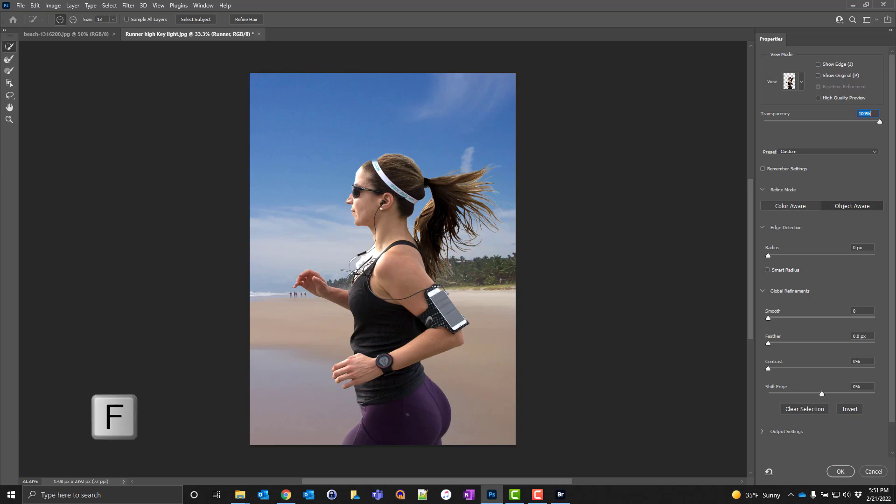
key(f)
key(f)
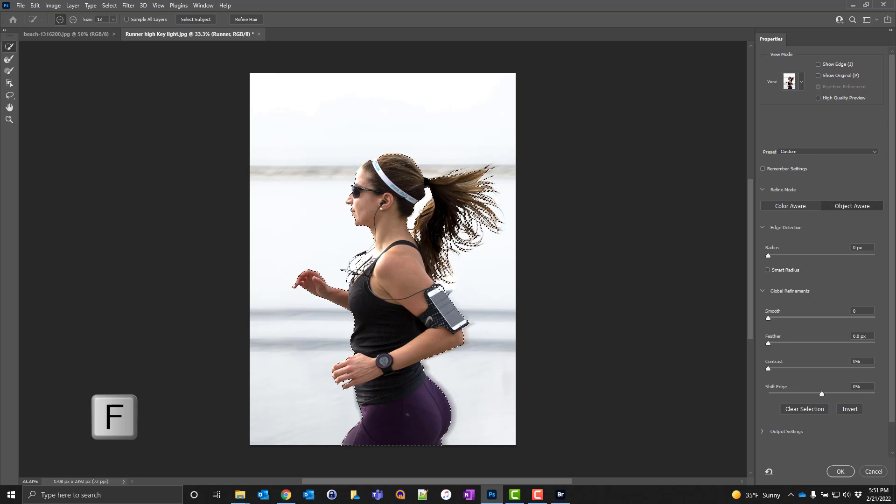
key(f)
key(f)
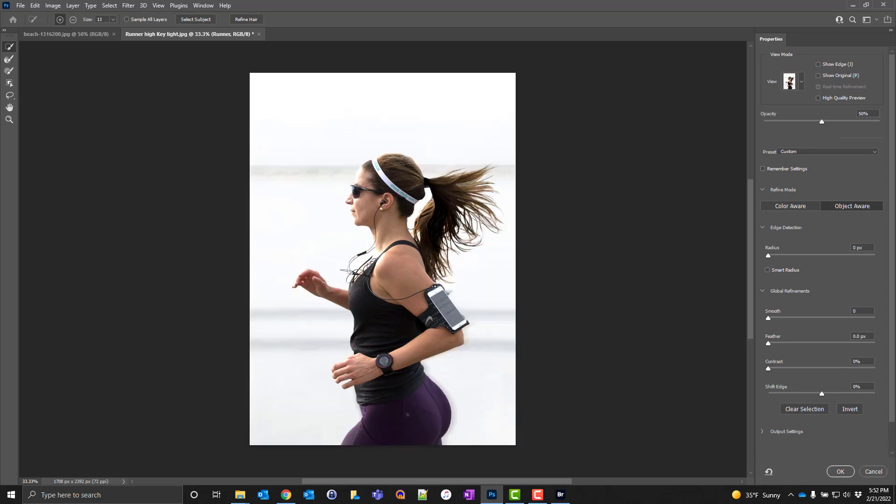
key(f)
key(f)
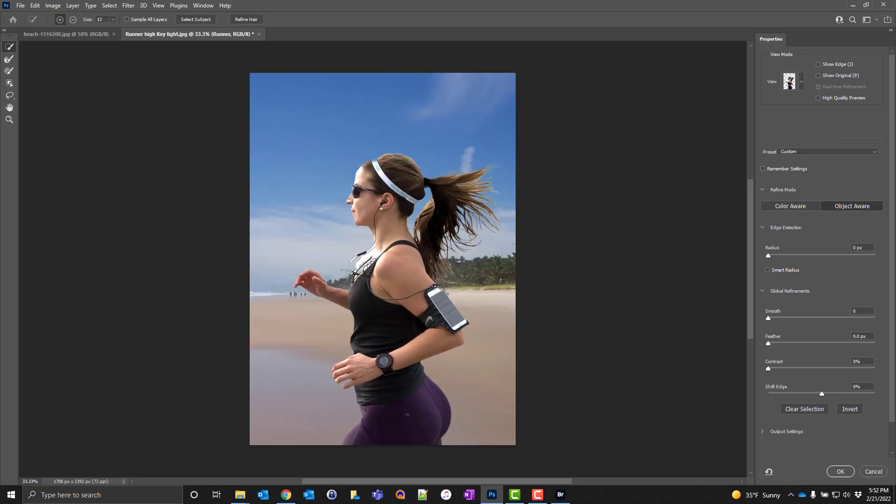
click(802, 83)
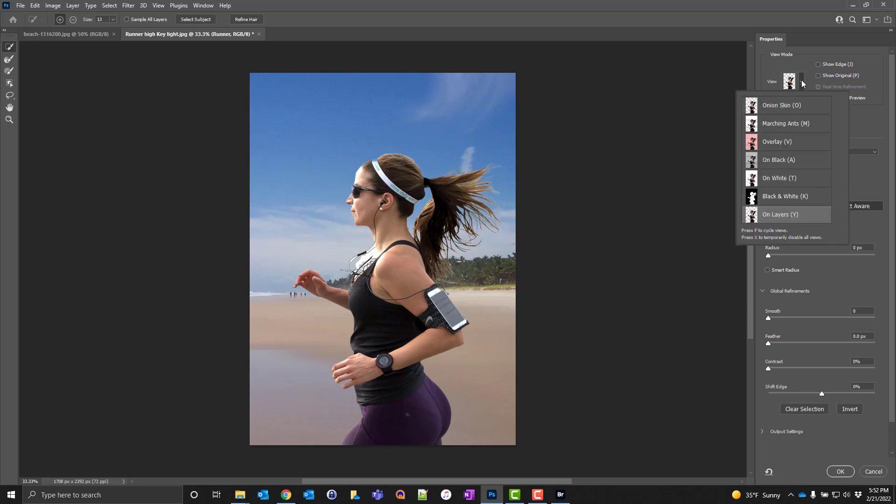
click(803, 84)
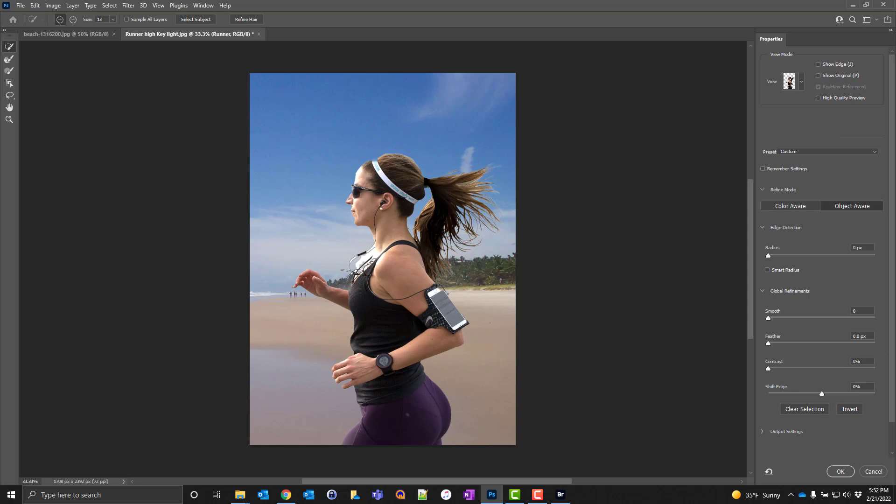
- Choose the Refine Edge Brush and set its size to 50 px
click(10, 59)
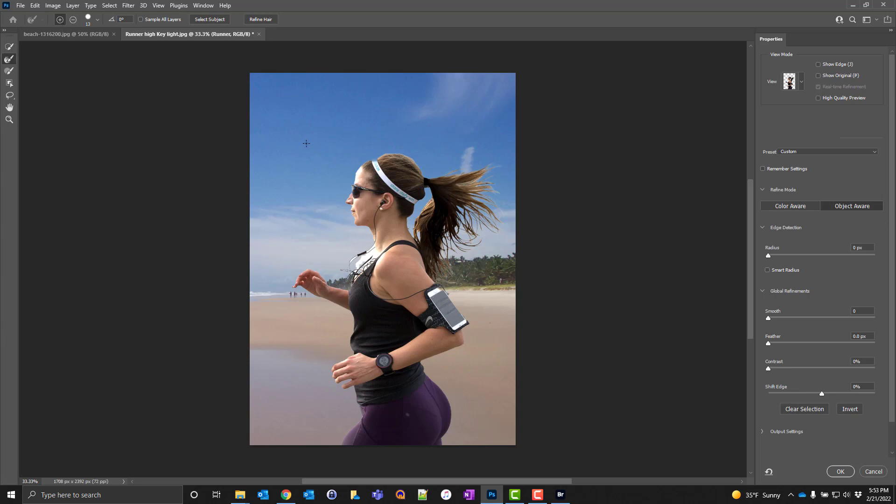
right_click(369, 159)
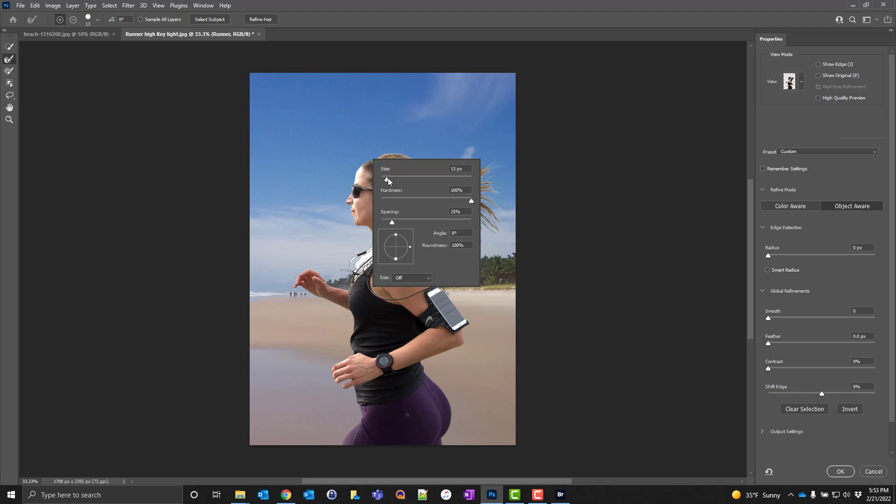
drag(388, 179, 403, 179)
double_click(452, 168)
text(50)
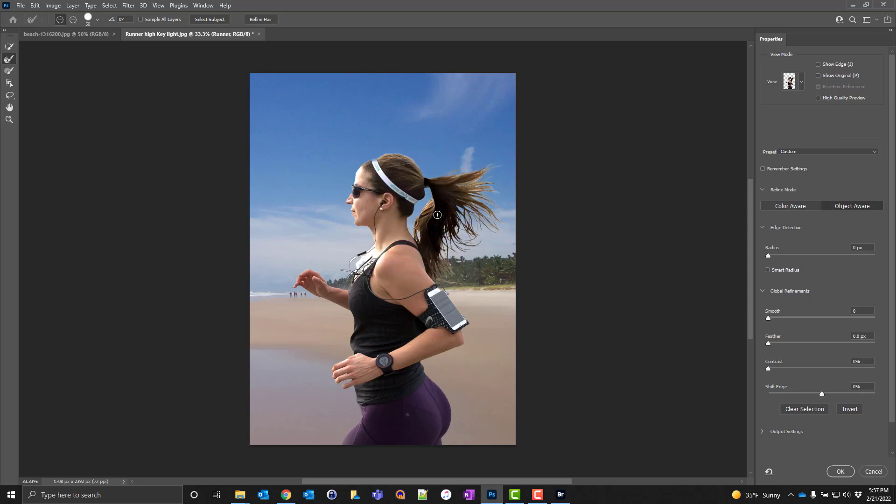
- Refine the selection edge at the nape and along the ponytail's lower strands with the Refine Edge Brush
key(ctrl+plus)
key(ctrl+plus)
key(ctrl+plus)
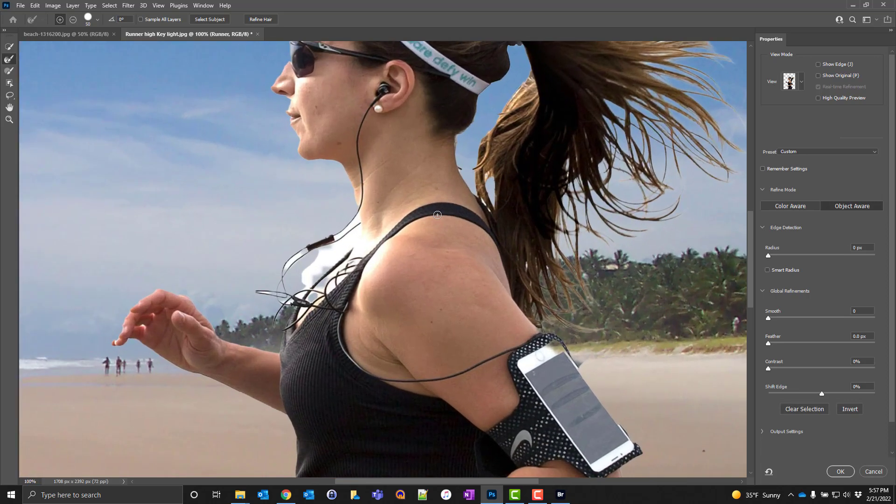
drag(438, 214, 427, 292)
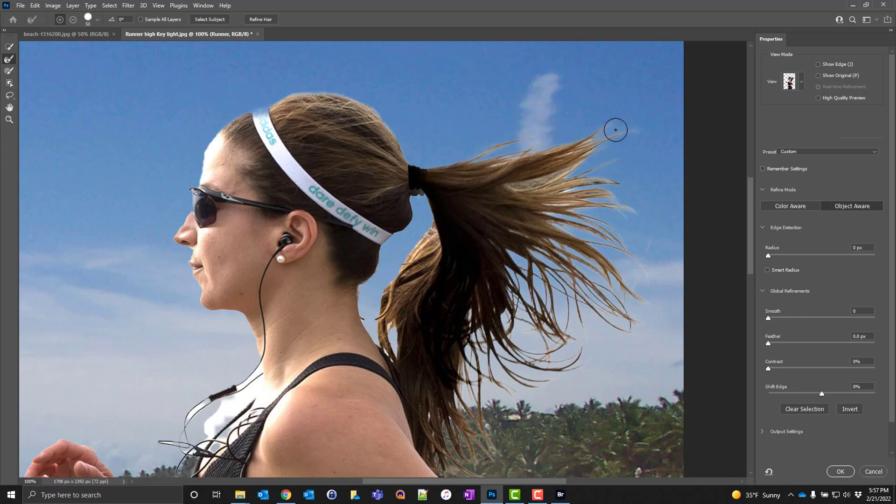
drag(369, 317, 391, 319)
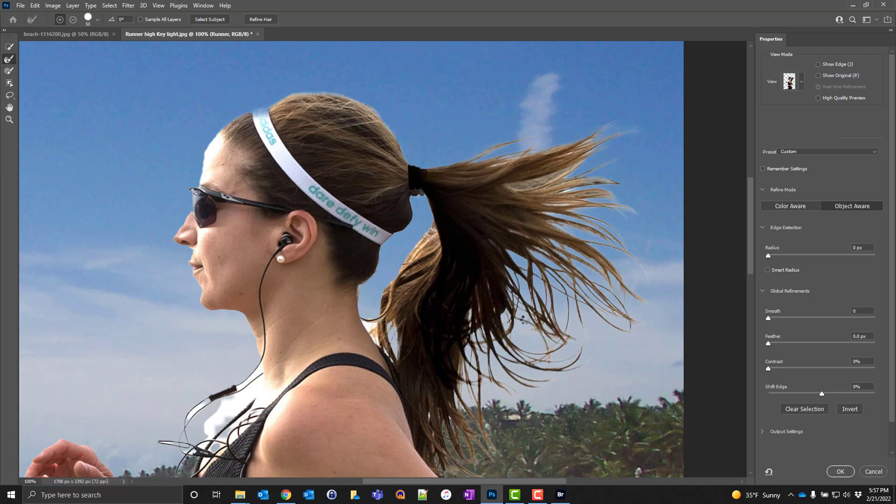
mouse_move(523, 320)
mouse_down()
mouse_move(551, 364)
mouse_move(508, 327)
mouse_move(511, 337)
mouse_move(551, 368)
mouse_move(582, 362)
mouse_up()
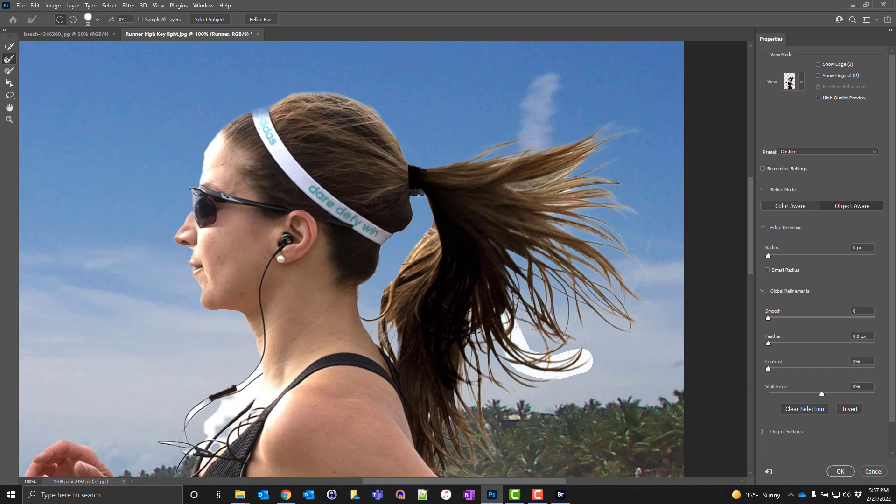
mouse_move(476, 322)
mouse_down()
mouse_move(488, 357)
mouse_move(546, 382)
mouse_move(500, 396)
mouse_move(473, 365)
mouse_move(510, 395)
mouse_move(511, 406)
mouse_move(460, 400)
mouse_move(498, 458)
mouse_up()
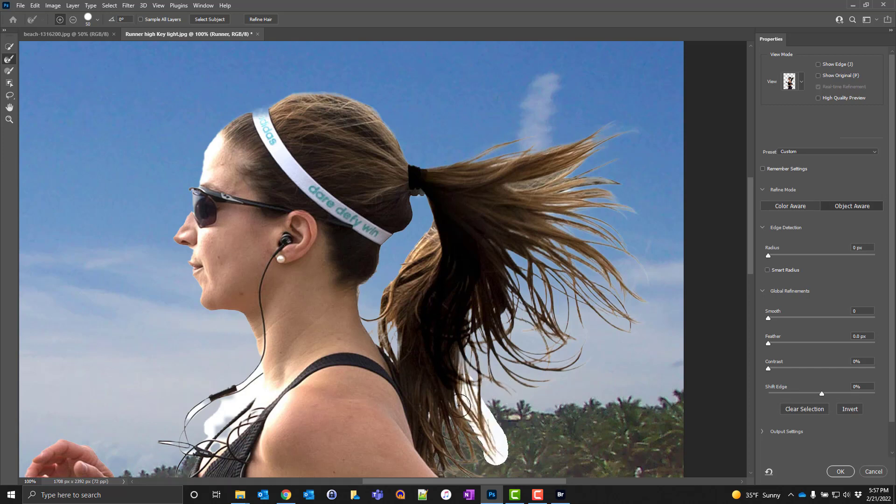
mouse_move(459, 405)
mouse_down()
mouse_move(462, 438)
mouse_move(477, 457)
mouse_move(482, 452)
mouse_move(464, 410)
mouse_move(469, 432)
mouse_move(455, 443)
mouse_up()
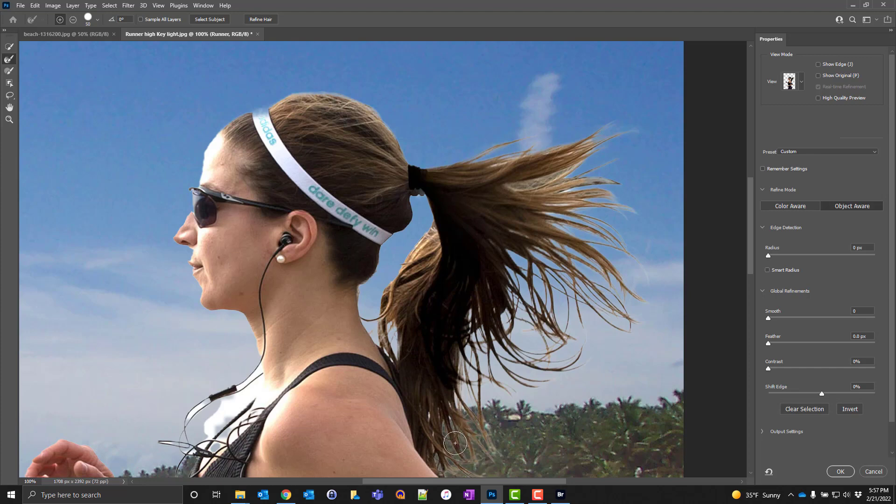
- Refine the gap below the hair tie and the wispy strands along the ponytail's upper edge
scroll(430, 376, down, 5)
scroll(526, 252, up, 5)
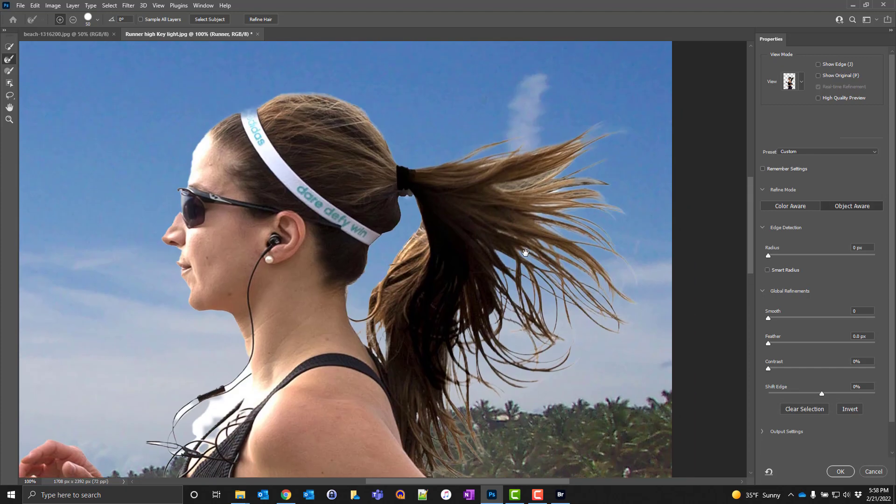
drag(413, 190, 417, 298)
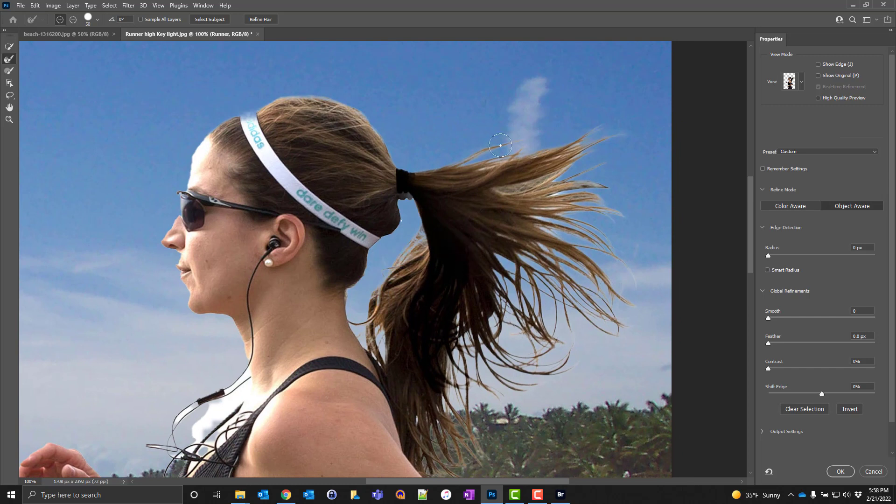
mouse_move(497, 145)
mouse_down()
mouse_move(565, 133)
mouse_move(603, 159)
mouse_up()
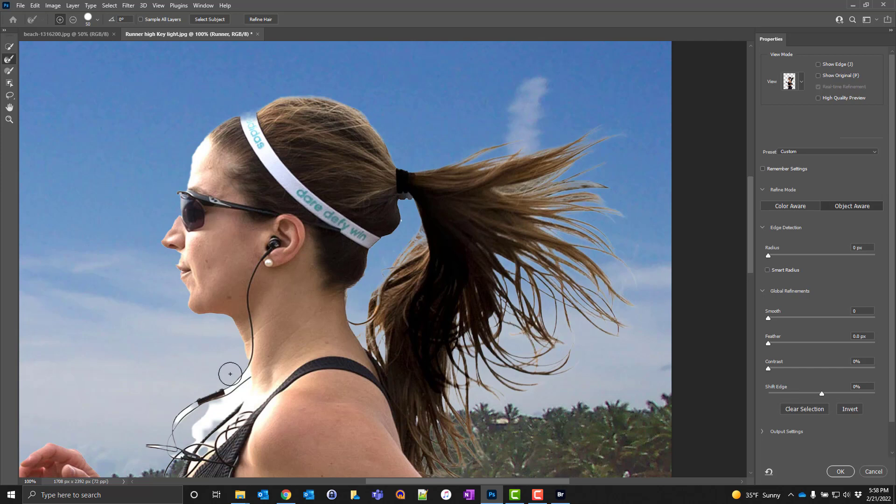
- Brush over the earphone cord and its tangled wires in front of the chest to remove the leftover white background
mouse_move(226, 372)
mouse_down()
mouse_move(242, 380)
mouse_move(201, 434)
mouse_up()
mouse_move(216, 401)
mouse_down()
mouse_move(175, 424)
mouse_move(169, 449)
mouse_move(139, 449)
mouse_up()
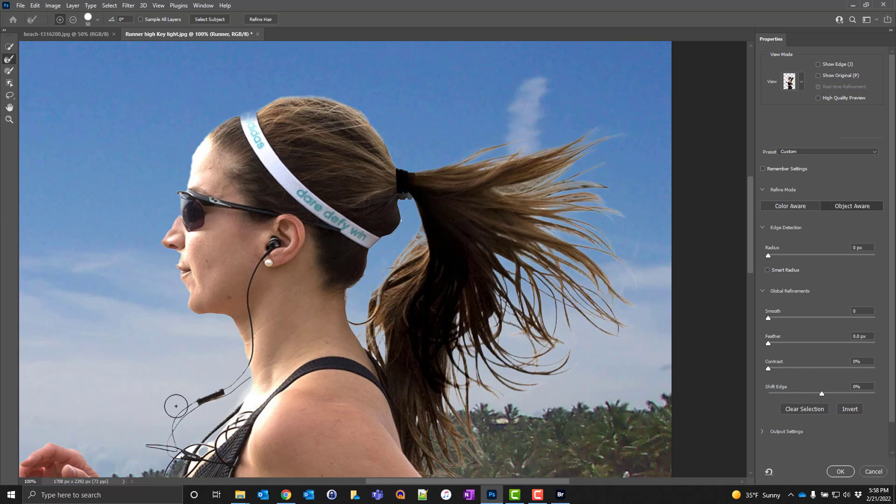
mouse_move(193, 427)
mouse_down()
mouse_move(201, 431)
mouse_move(174, 463)
mouse_up()
drag(187, 442, 182, 455)
- Touch up the selection edge at the top of the headband using the Refine Edge Brush and the Brush tool
drag(247, 378, 310, 255)
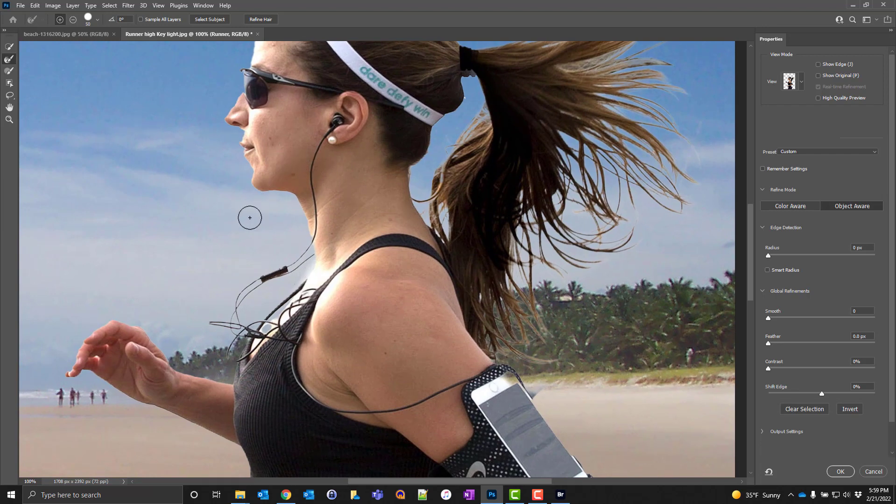
drag(250, 217, 186, 390)
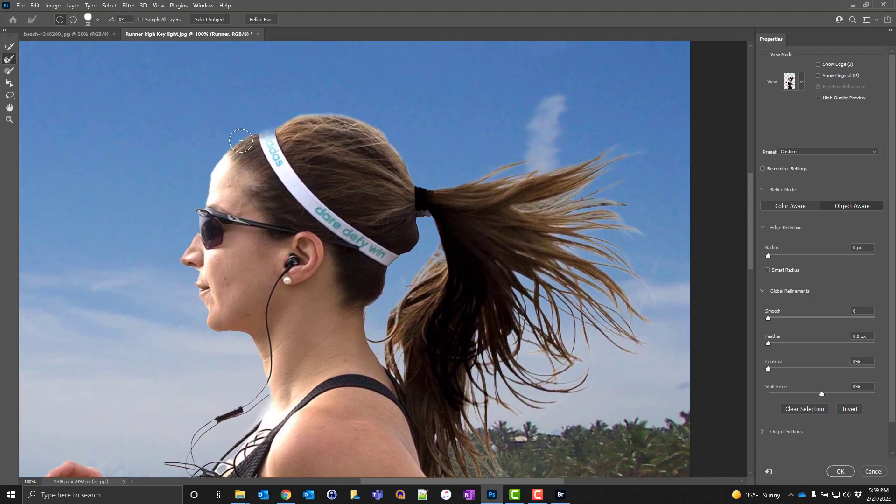
click(266, 141)
key(w)
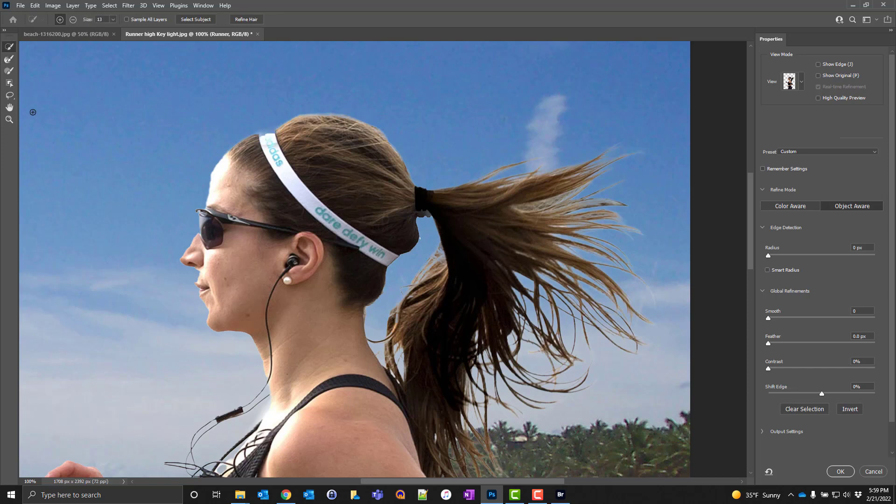
click(8, 72)
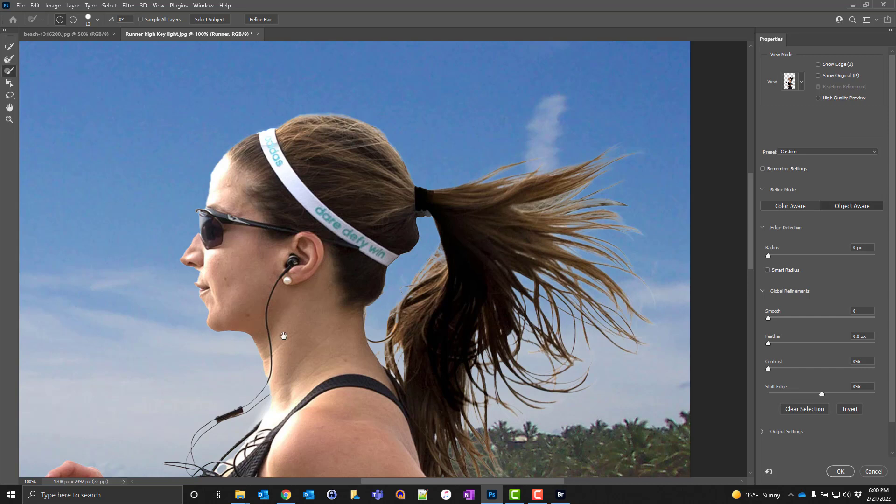
- Clean up the selection along the neck, chest and tank top edge with the Brush tool and Refine Edge Brush
drag(288, 370, 308, 227)
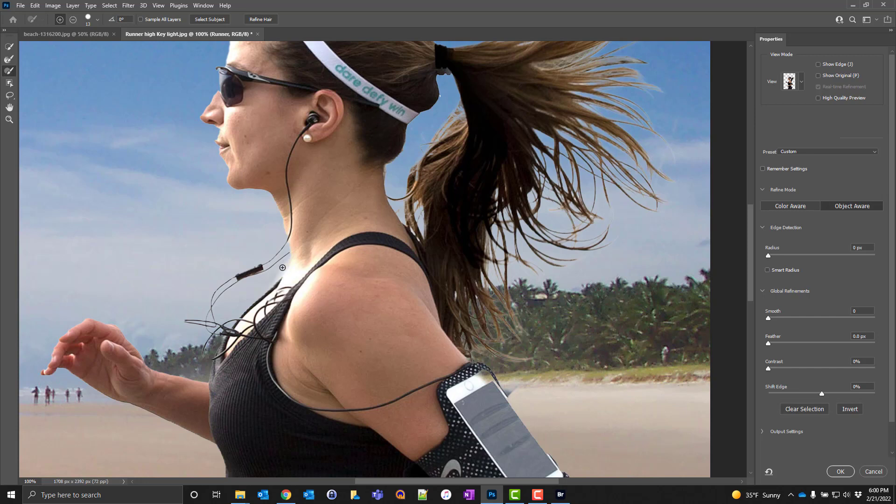
key(alt)
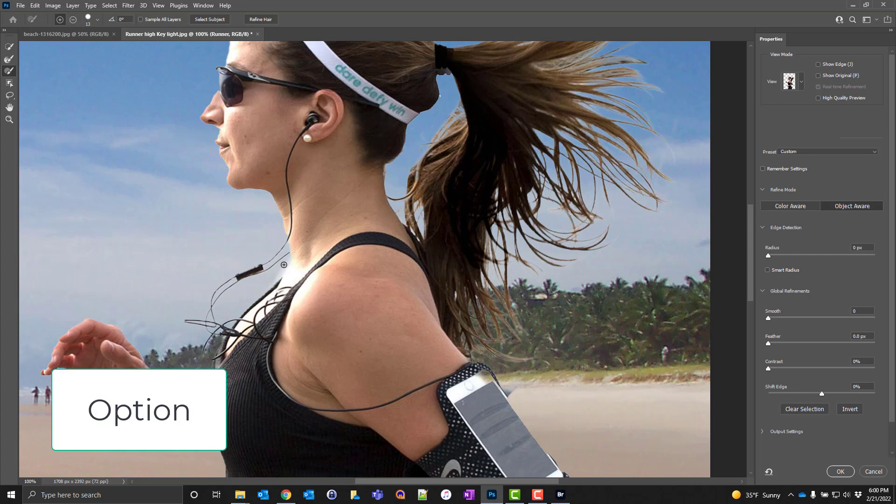
key(alt)
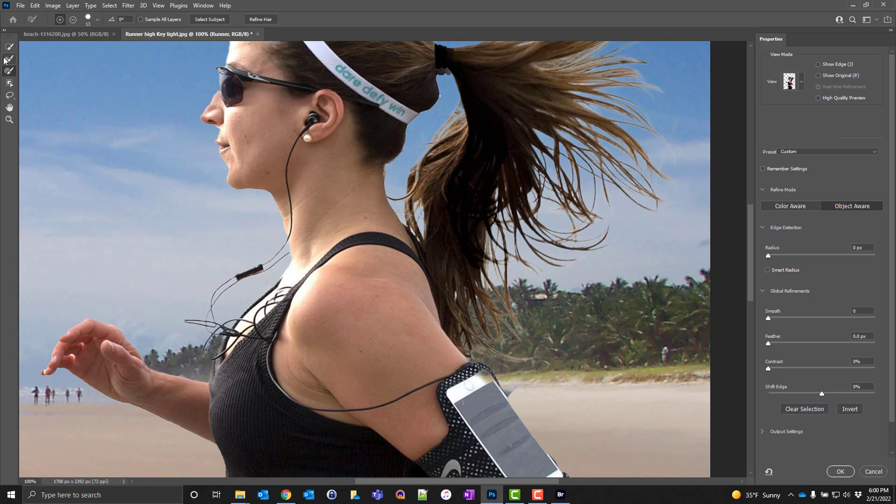
click(5, 60)
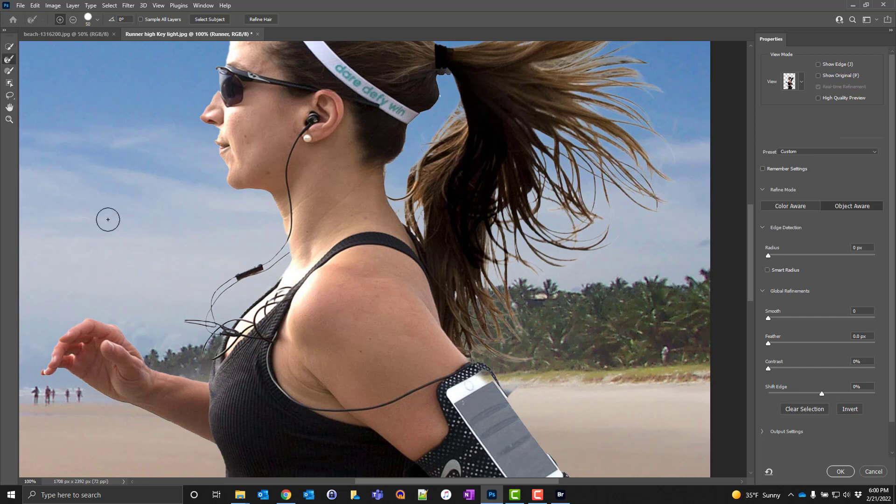
click(209, 361)
click(9, 70)
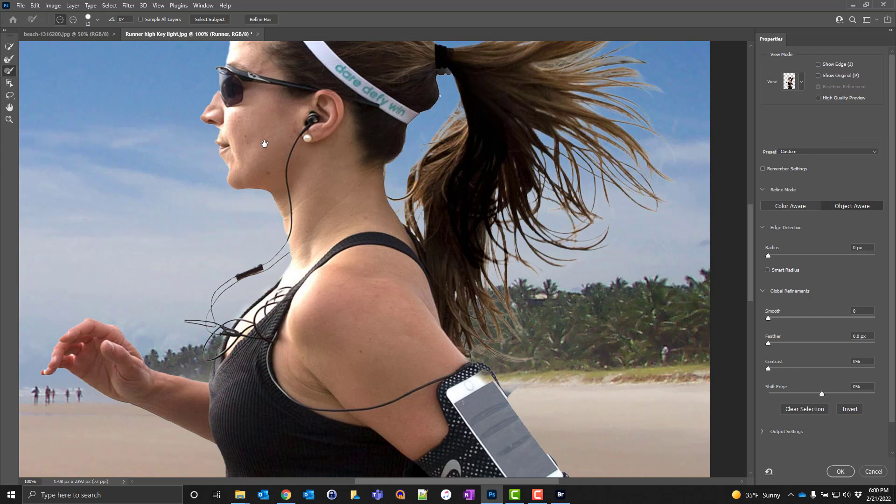
drag(281, 209, 293, 248)
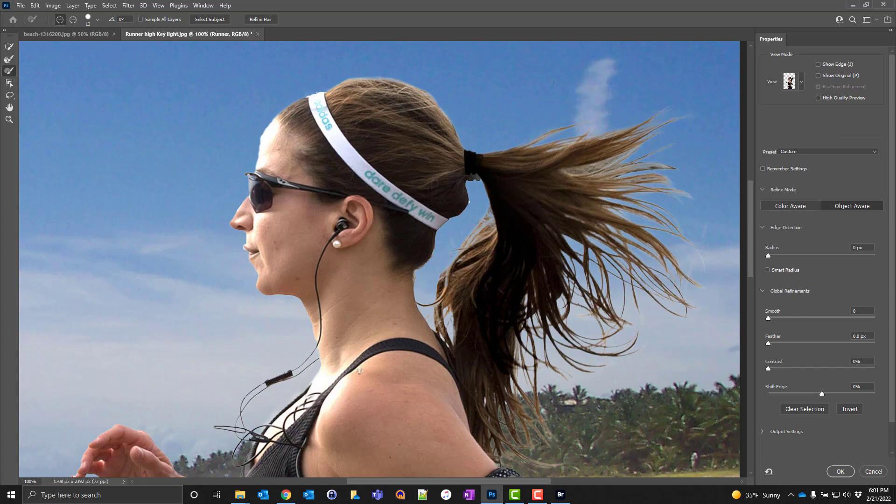
drag(359, 371, 392, 266)
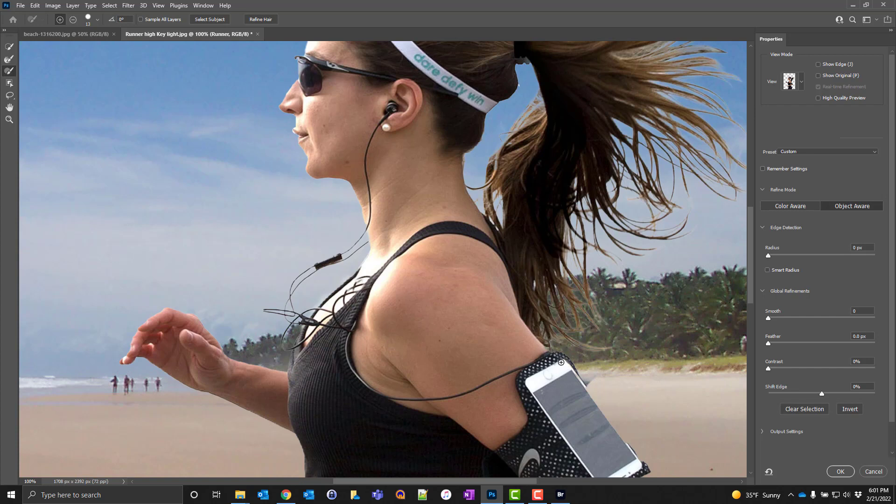
- Paint the phone's outer edge on the armband into the selection and subtract the background spill beside it
drag(569, 418, 407, 301)
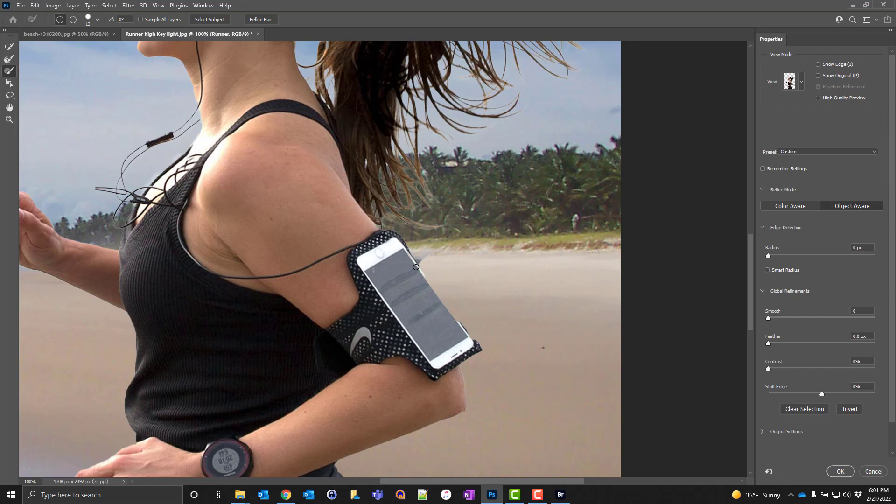
mouse_move(416, 267)
mouse_down()
mouse_move(473, 340)
mouse_move(406, 252)
mouse_move(432, 288)
mouse_up()
key(alt)
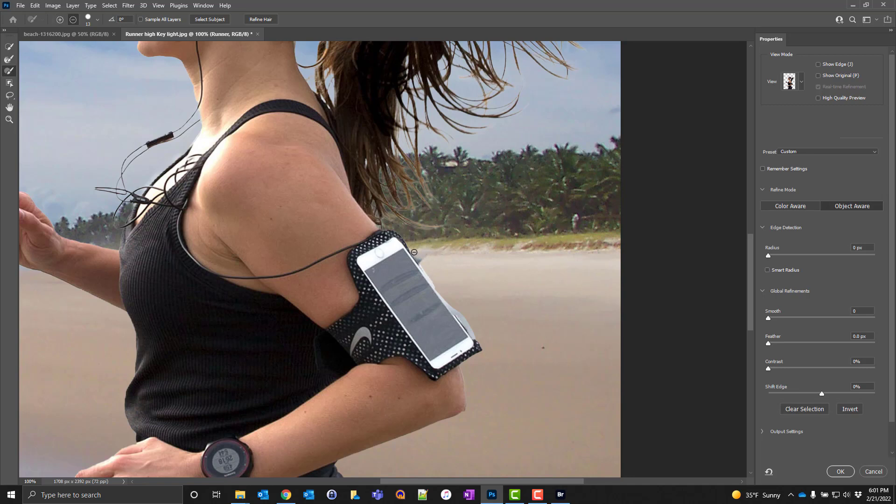
mouse_move(414, 253)
mouse_down()
mouse_move(422, 263)
mouse_move(430, 259)
mouse_up()
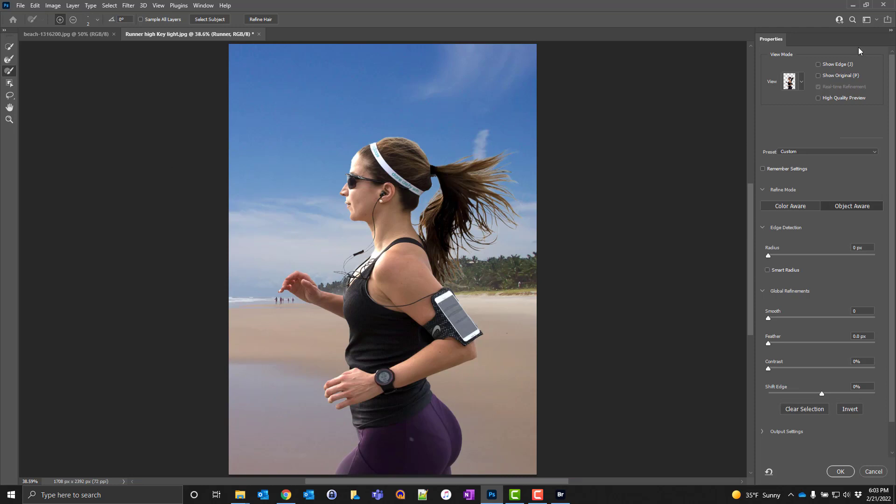
- Inspect and touch up the runner's mask with the Brush tool in Black & White view, and return to On Layers view
click(801, 85)
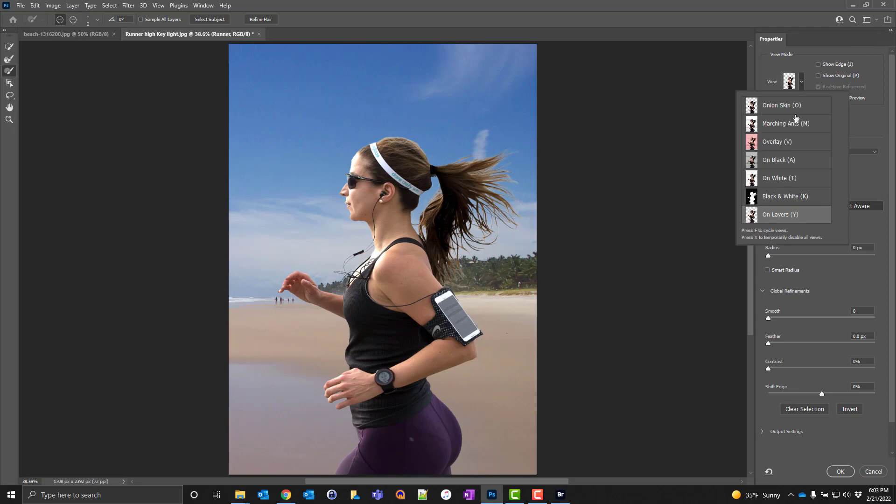
click(787, 197)
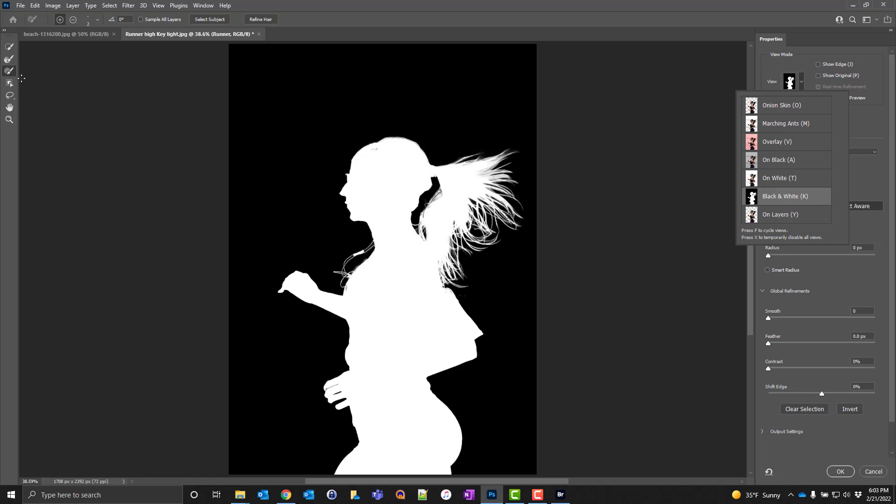
click(14, 75)
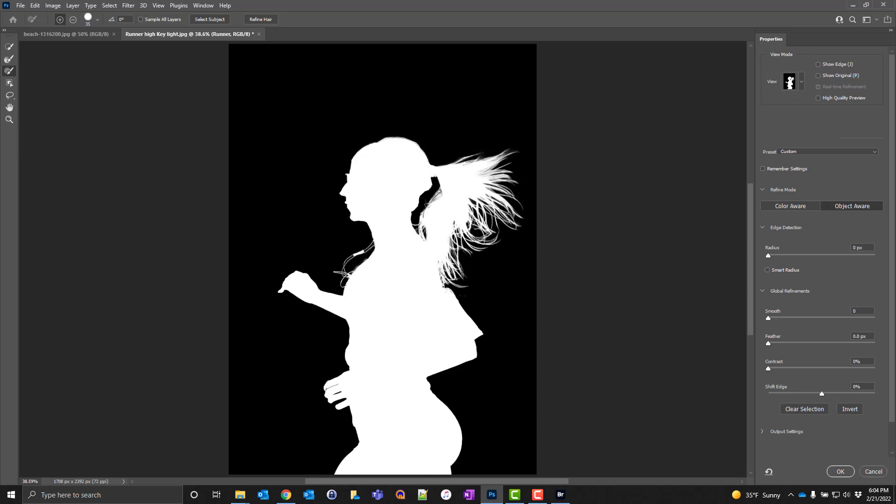
click(802, 82)
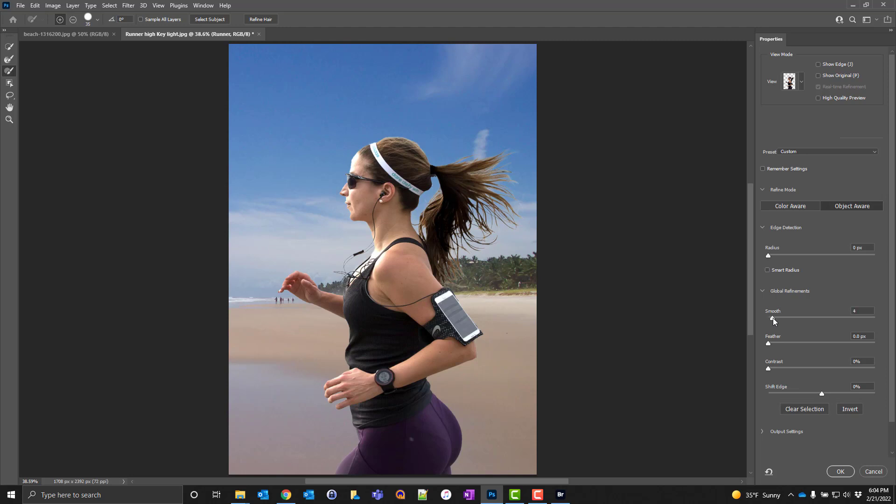
- Set the global refinements to Smooth 5, Contrast 20% and Shift Edge -17%
drag(774, 318, 775, 318)
text(5)
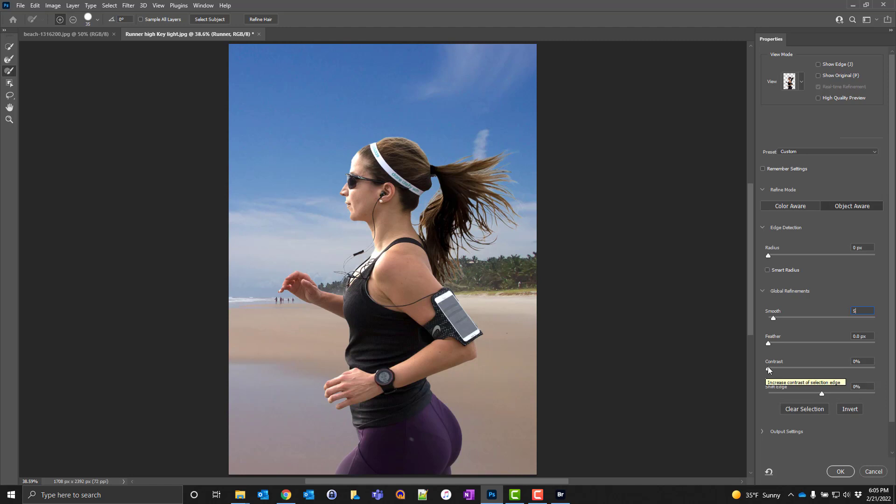
drag(768, 367, 780, 367)
click(790, 366)
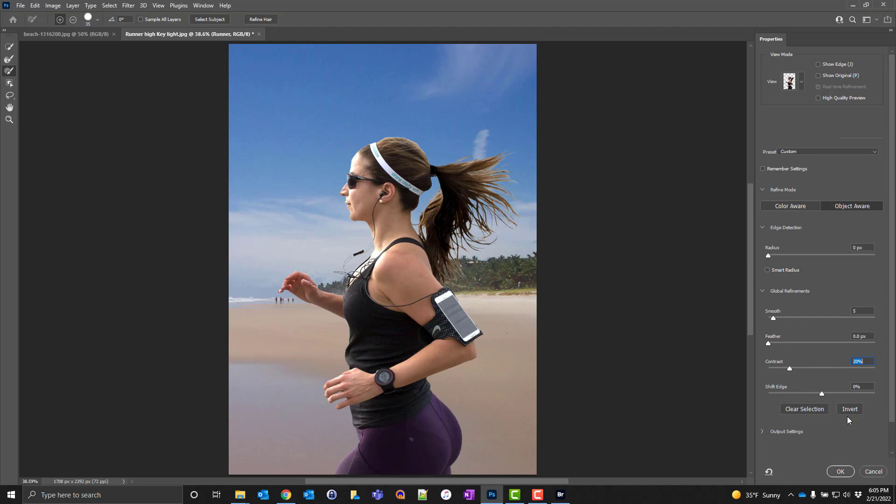
drag(820, 393, 816, 393)
drag(813, 393, 813, 393)
- Enable Decontaminate Colors at 60% and output the runner to a new layer with a layer mask
scroll(854, 386, down, 2)
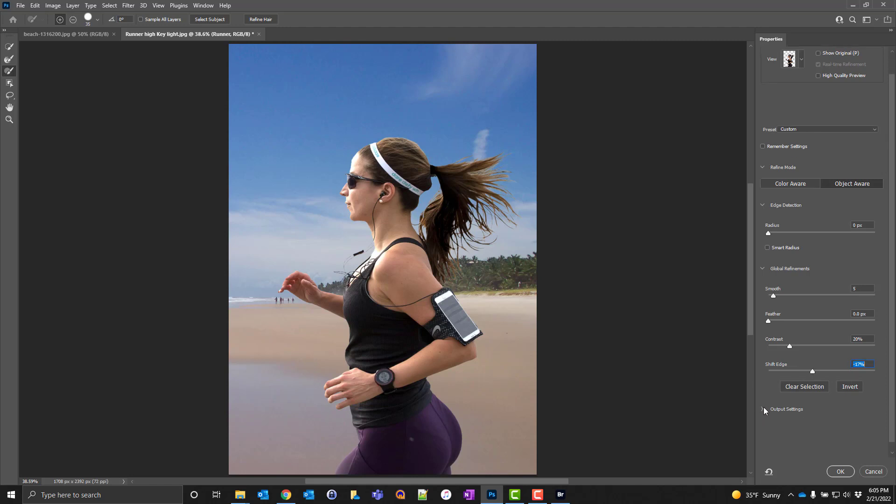
click(763, 408)
scroll(845, 339, down, 1)
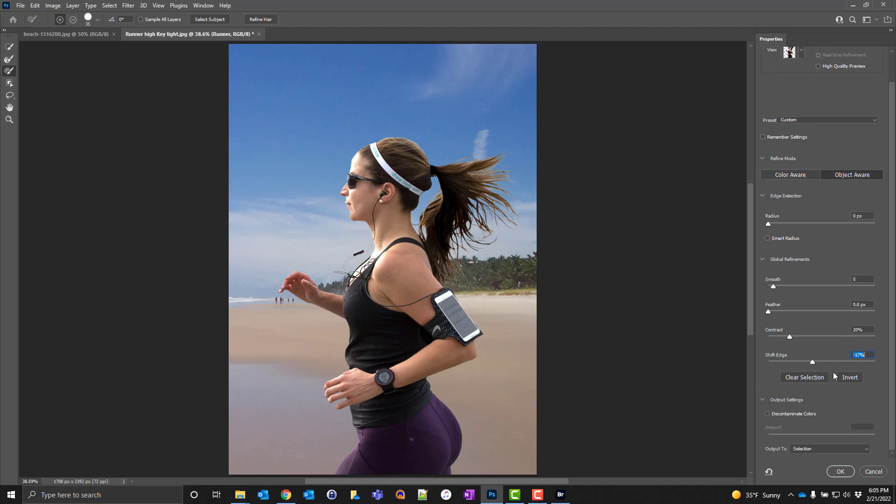
click(767, 414)
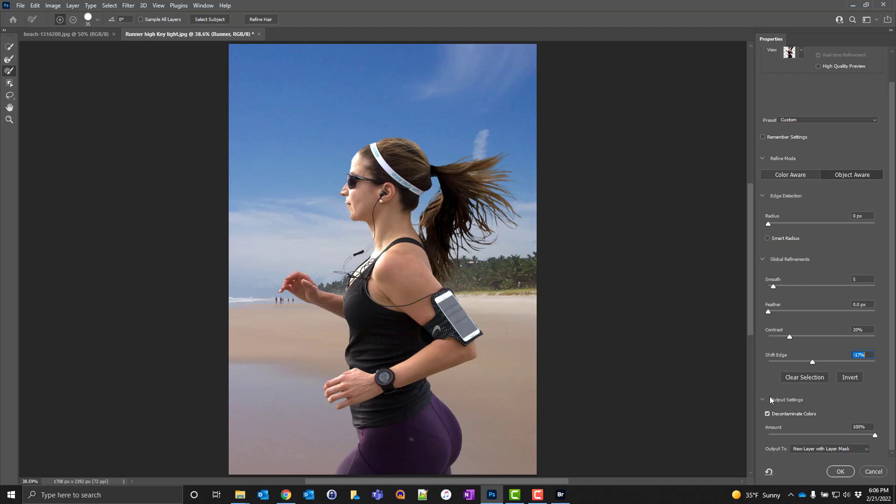
click(768, 414)
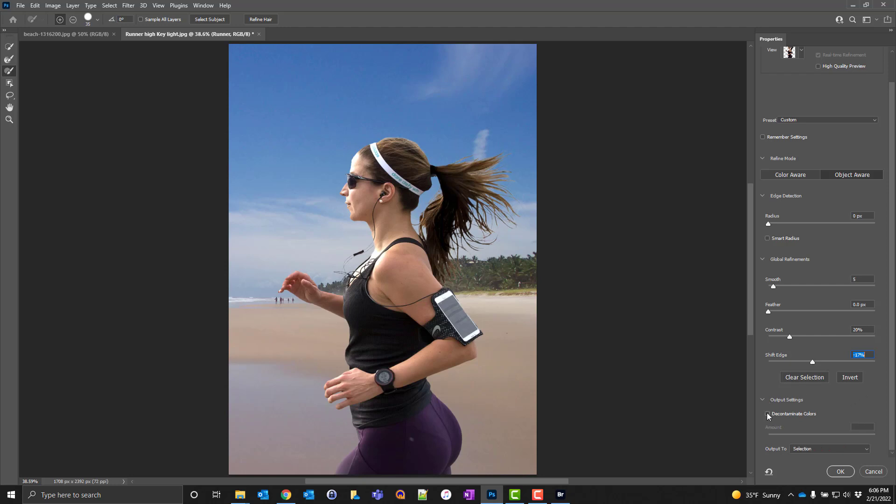
click(768, 414)
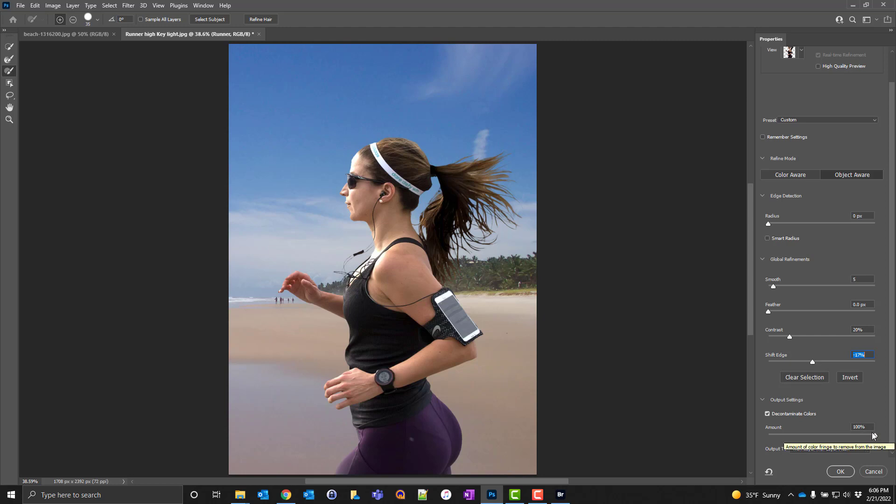
drag(873, 433, 839, 437)
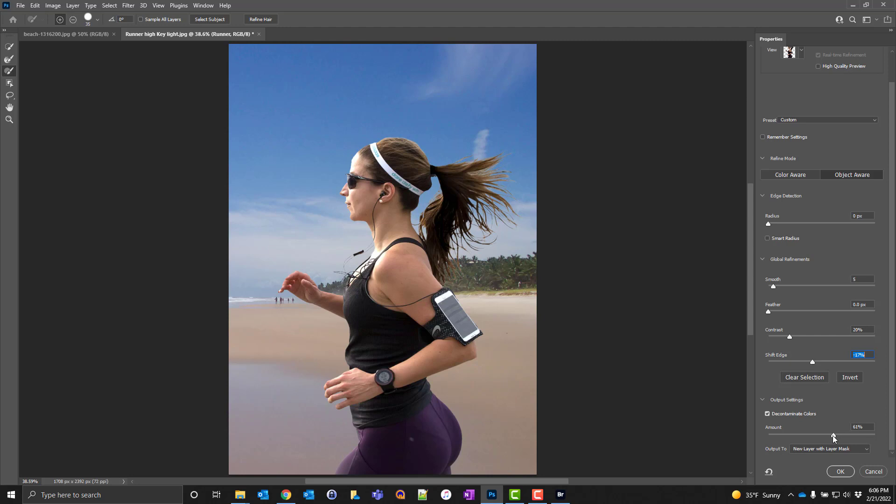
drag(834, 436, 833, 437)
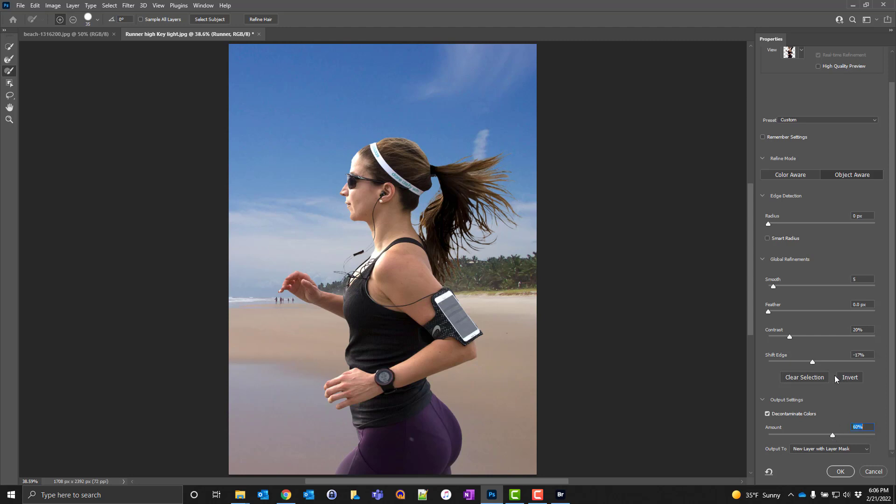
click(840, 472)
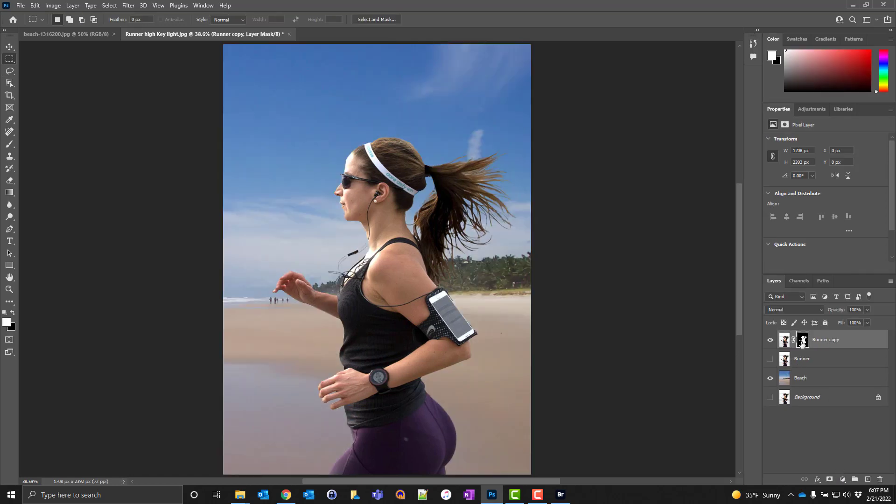
- Temporarily disable the Runner copy layer's mask to compare with the original background, and enable it again
right_click(802, 342)
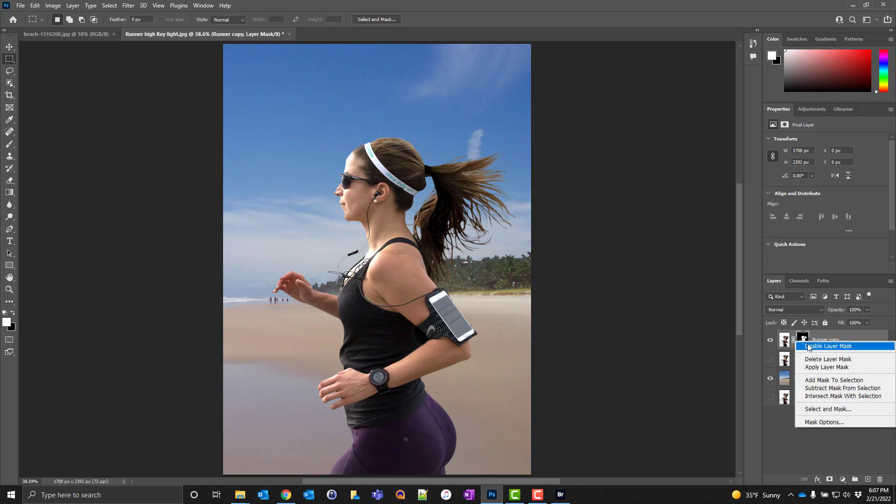
click(829, 346)
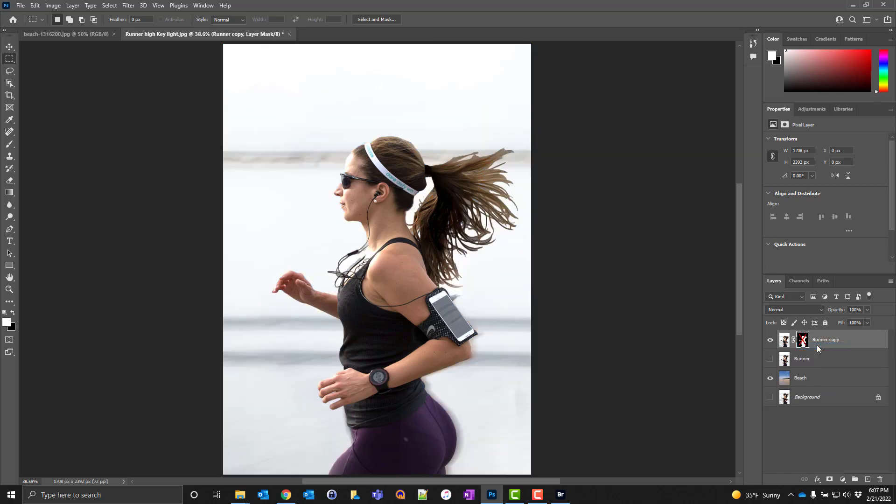
right_click(802, 340)
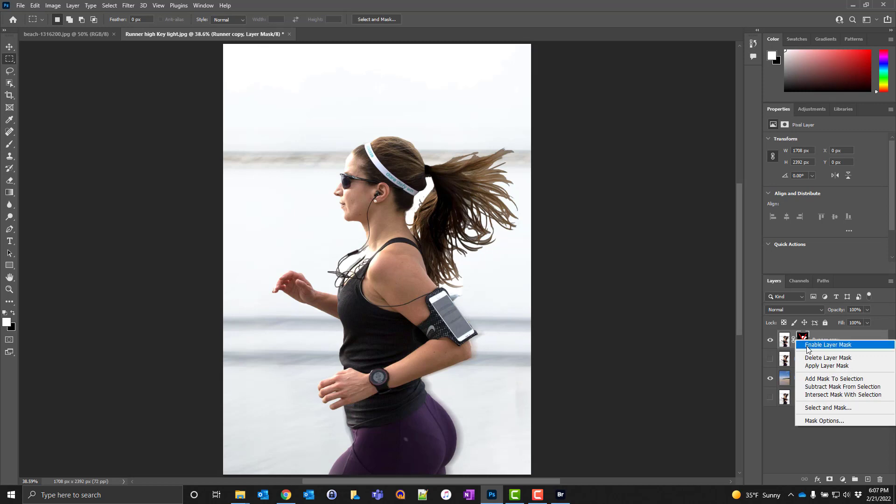
click(808, 347)
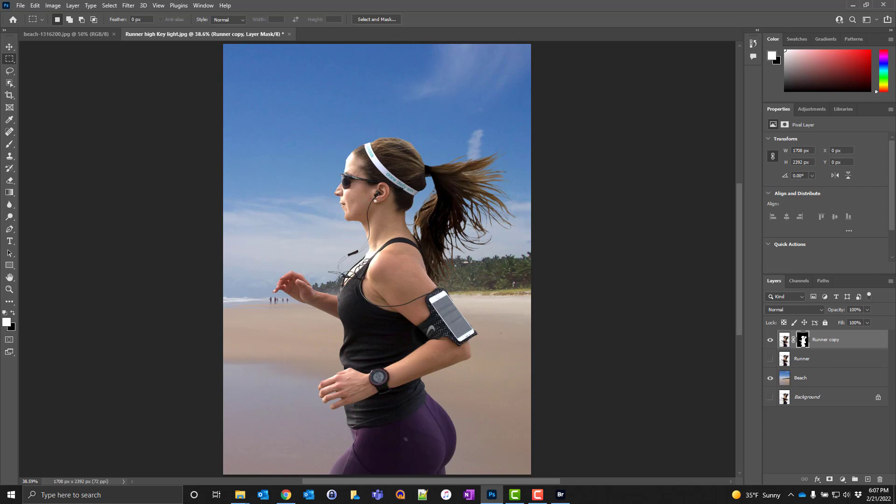
- Save the document on the computer as the Photoshop file "Lesson 8_Masks.psd" with Maximize Compatibility enabled
click(24, 5)
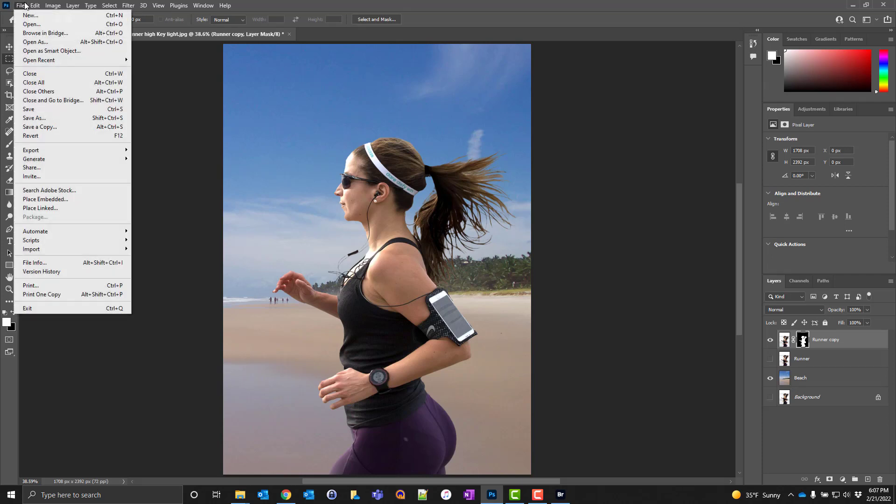
click(47, 119)
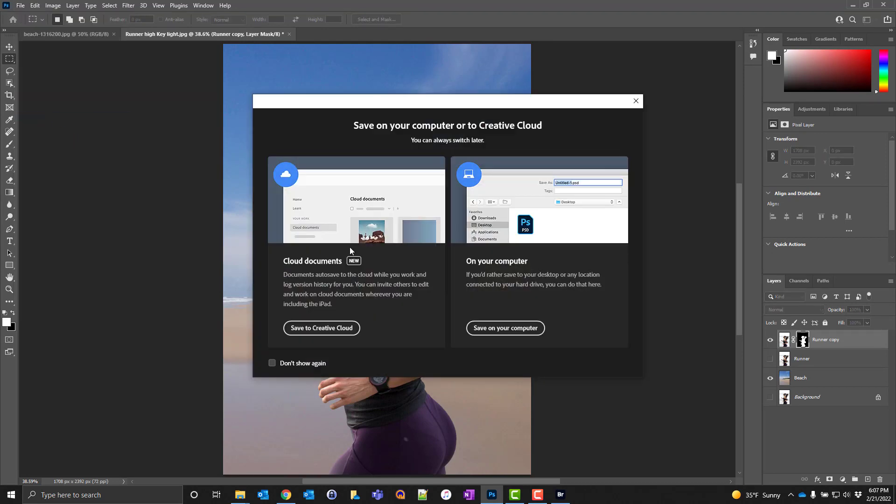
click(518, 328)
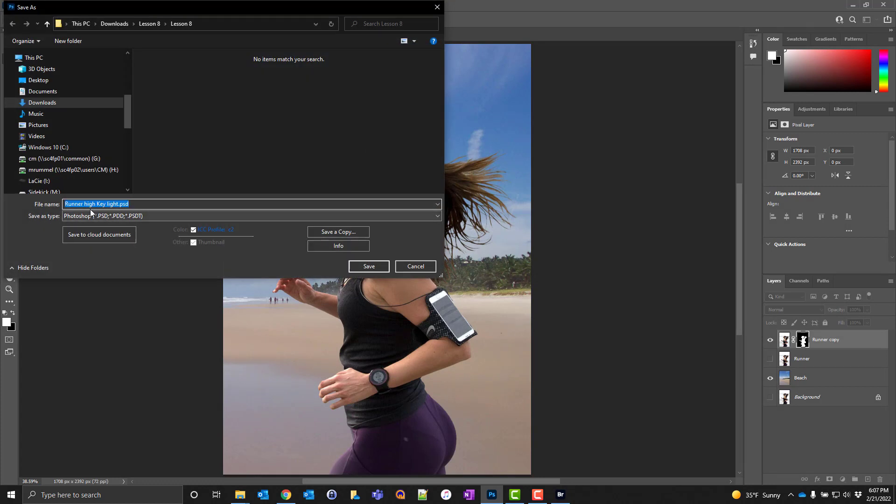
click(118, 204)
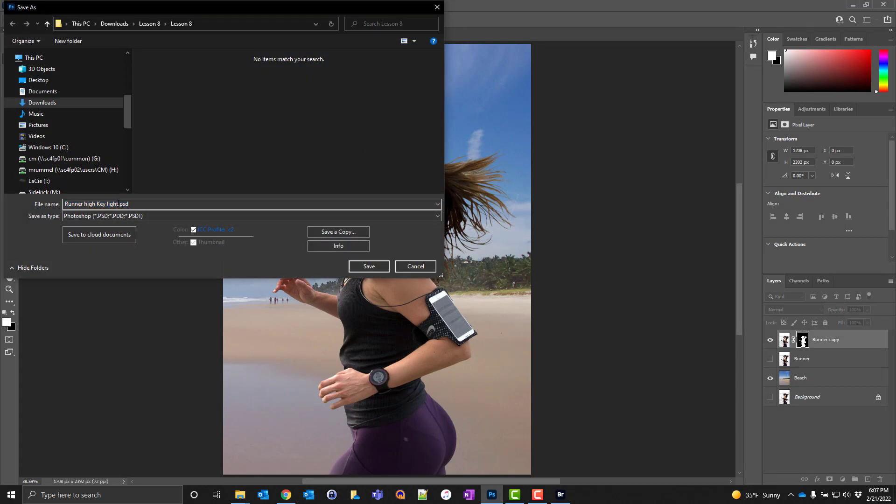
drag(119, 204, 19, 190)
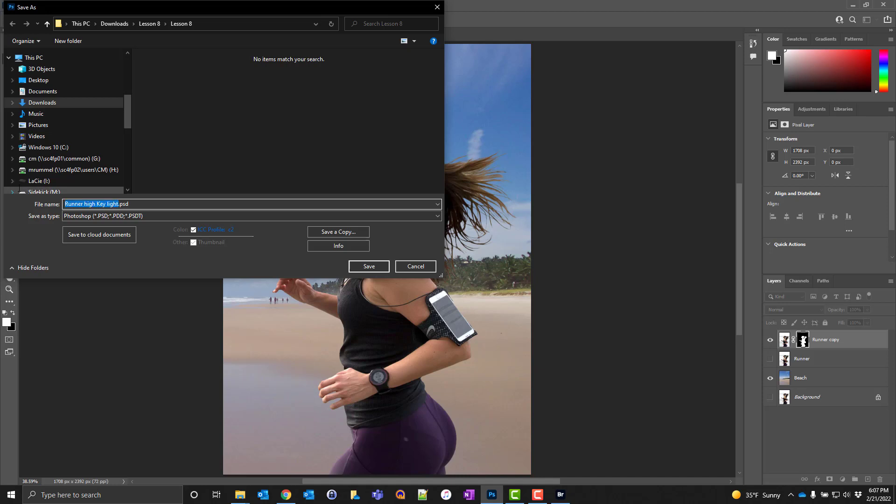
text(Lesson 8_Masks)
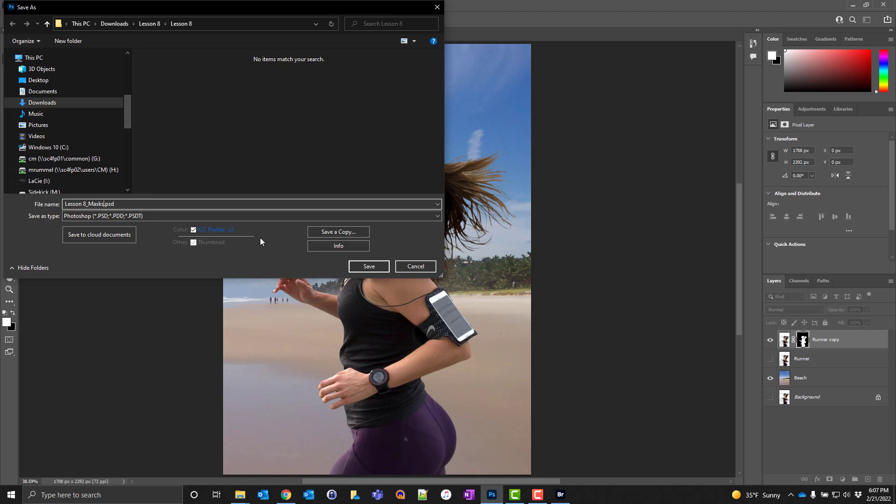
click(366, 265)
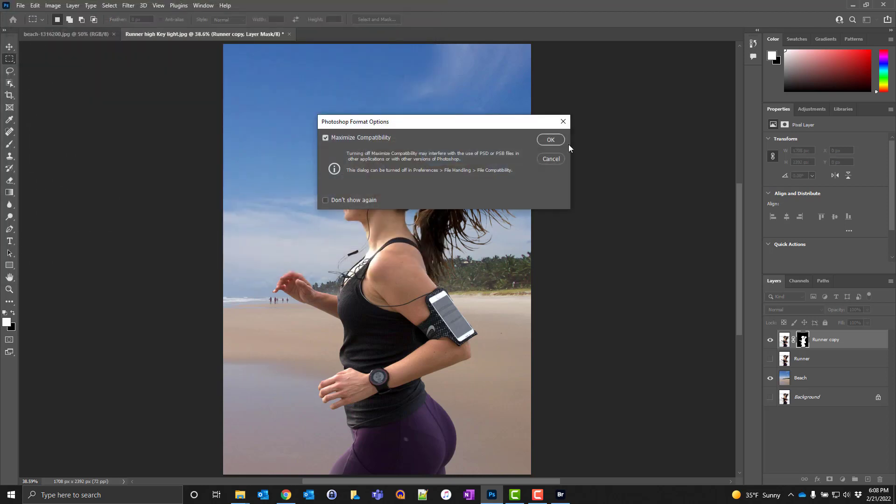
click(560, 139)
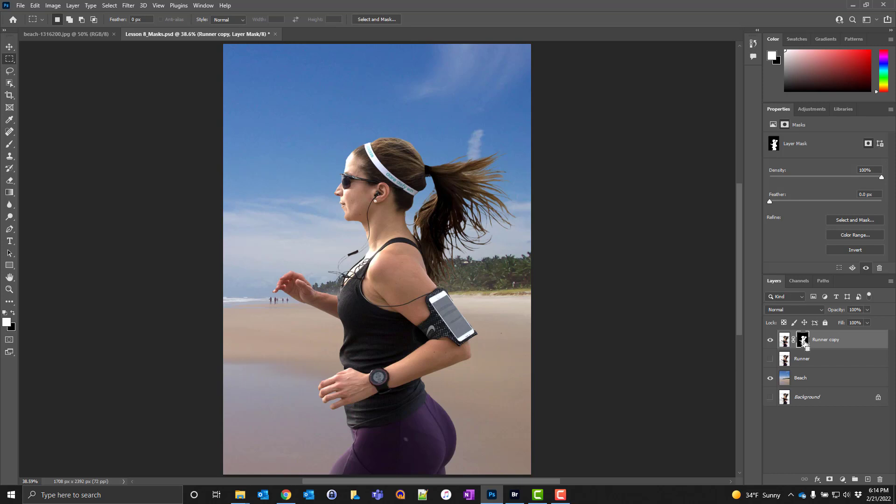
- Load the Runner copy layer's mask as a selection and save it as a new channel named Shadow
drag(803, 343, 781, 344)
ctrl+click(803, 343)
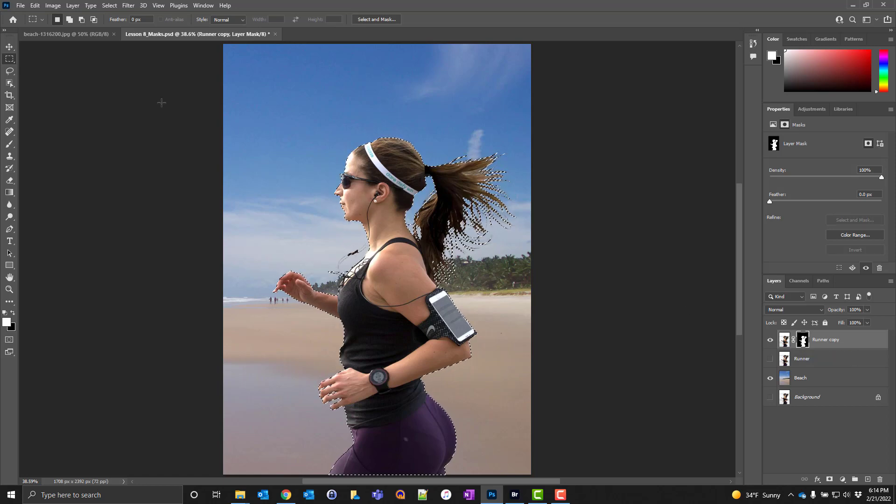
click(109, 5)
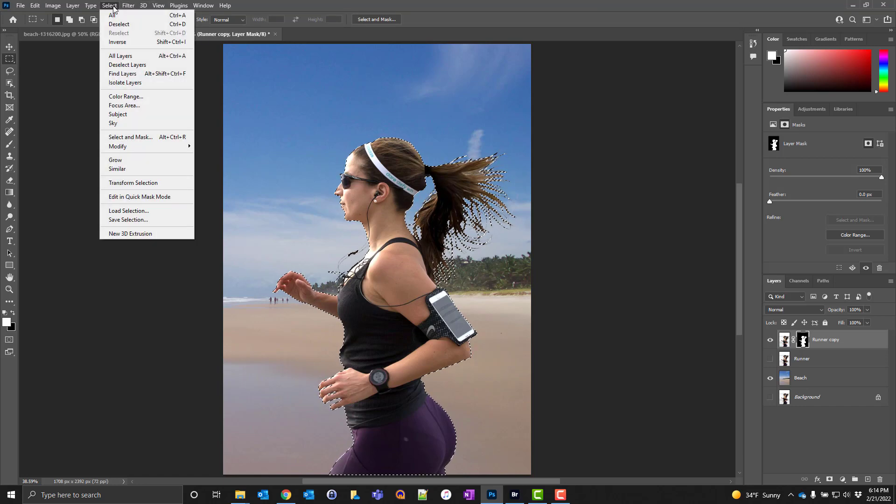
click(137, 220)
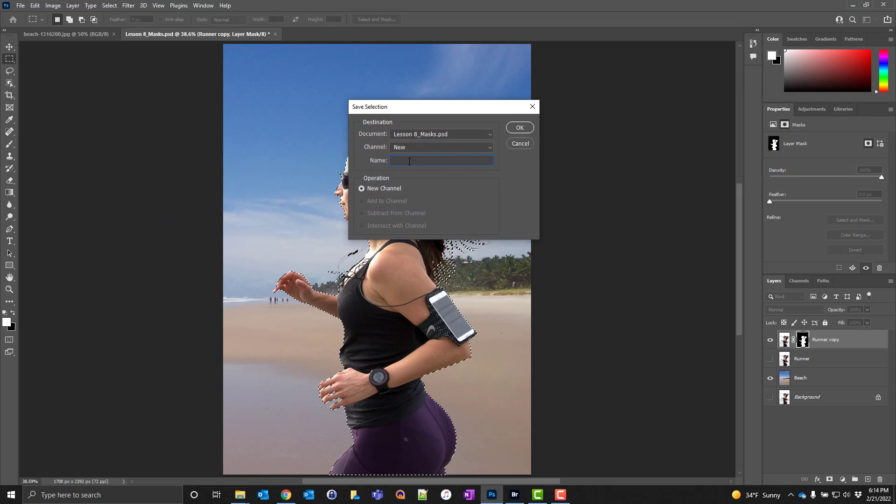
text(Shadow)
click(520, 128)
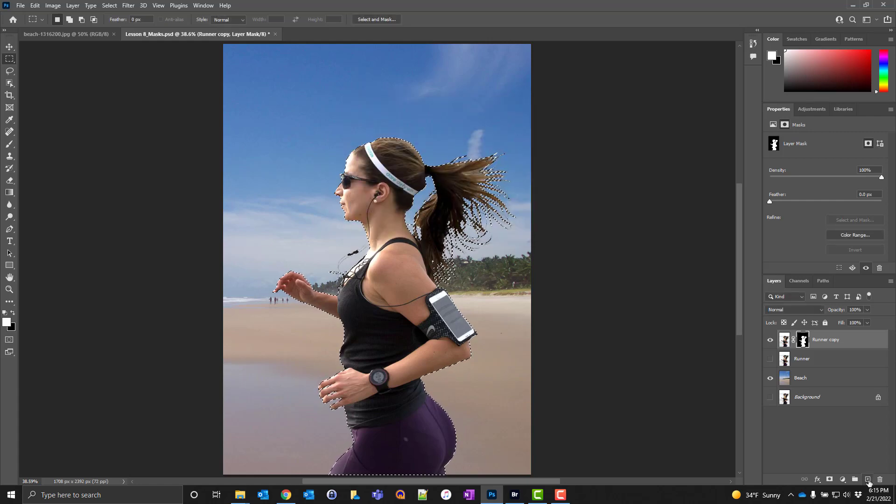
- Add a new empty layer, place it directly beneath Runner copy and name it Shadow
click(869, 481)
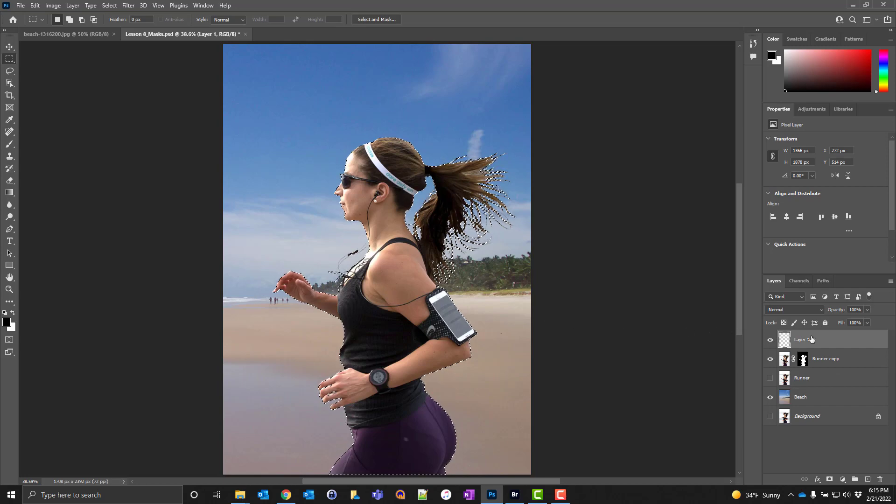
drag(813, 341, 829, 364)
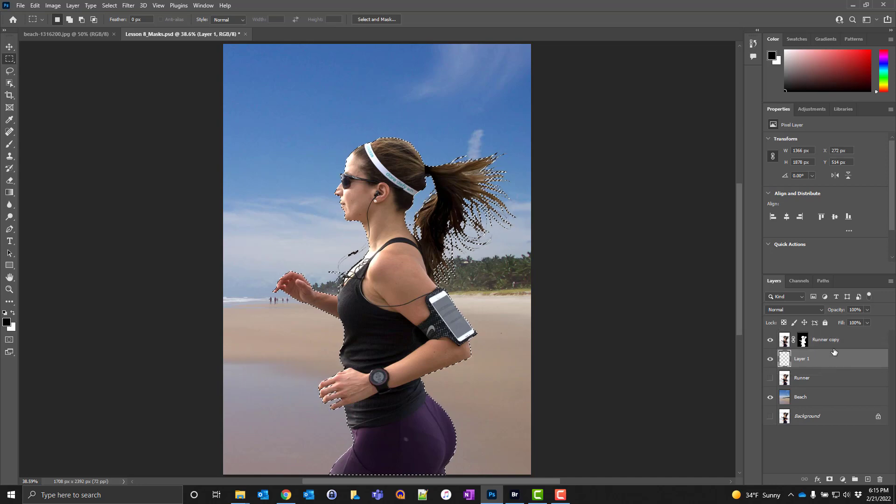
double_click(803, 359)
text(Shadow)
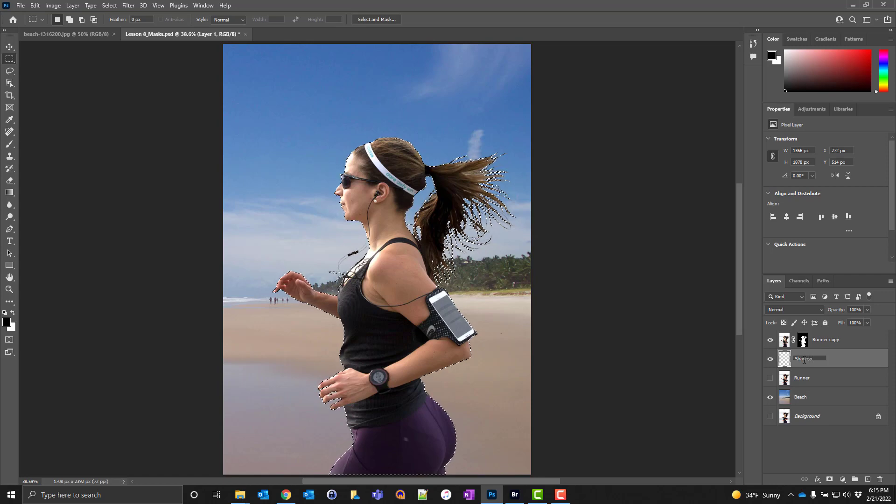
- Rename the Runner copy layer to "Runner Top layer" and make the Shadow layer active
click(830, 342)
double_click(831, 340)
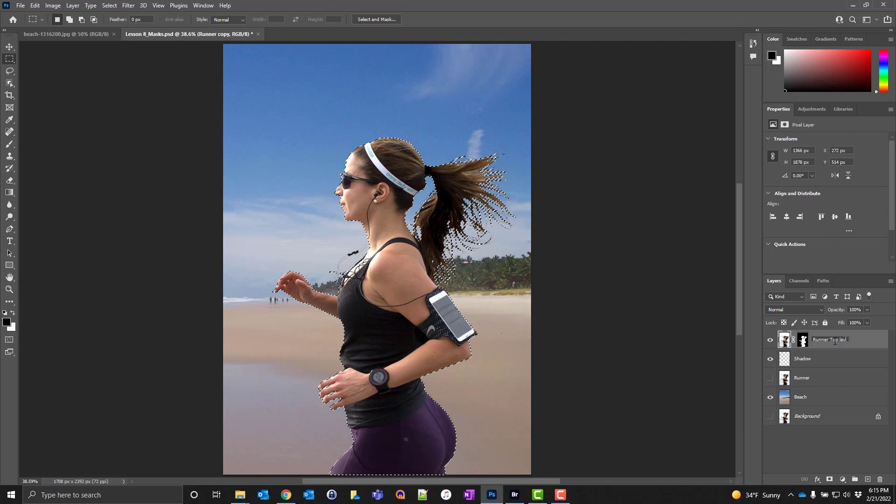
click(843, 364)
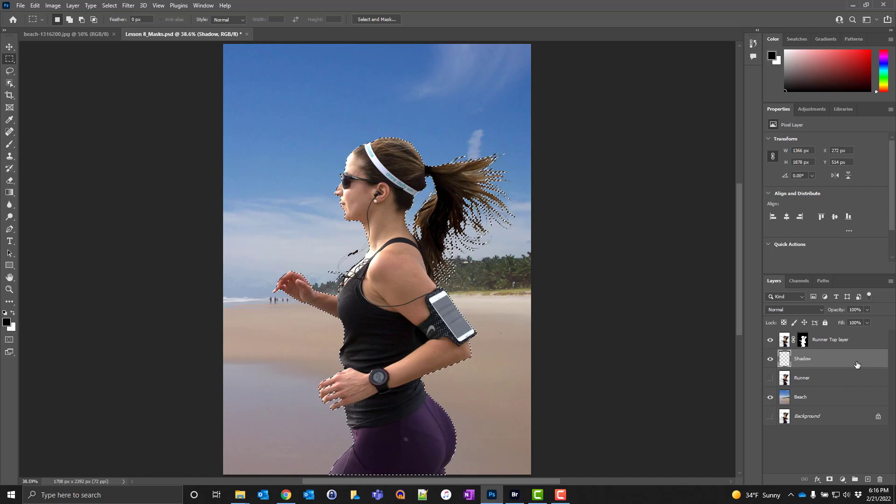
- Open the runner selection in Select and Mask on the Shadow layer and set Shift Edge to +36%
click(112, 6)
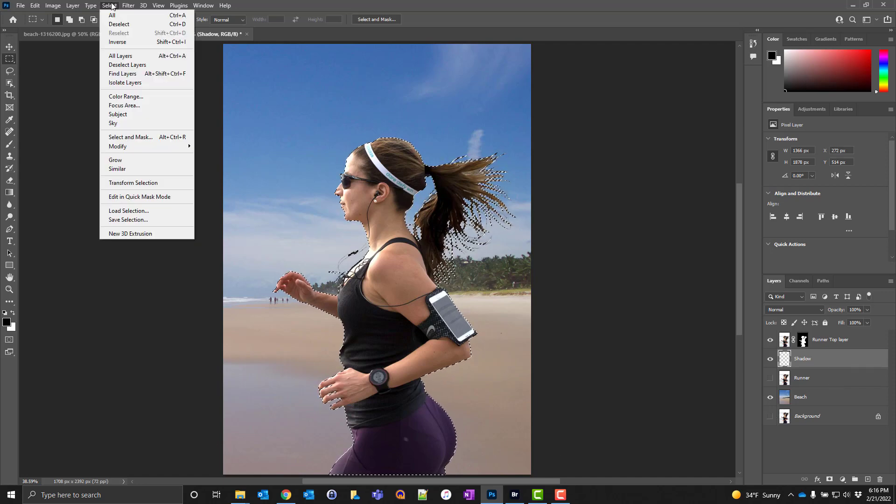
click(142, 138)
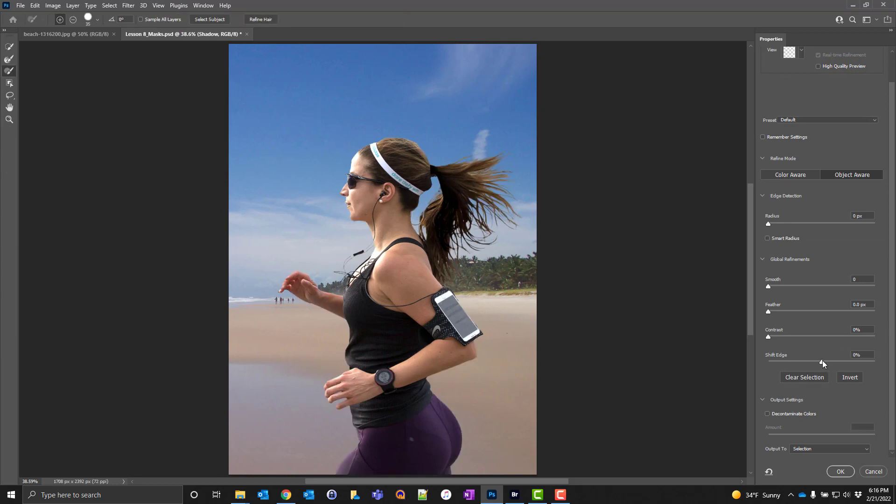
drag(823, 361, 844, 361)
drag(845, 362, 841, 362)
- Switch the selection preview to Marching Ants and keep Shift Edge at +36%
scroll(797, 66, up, 1)
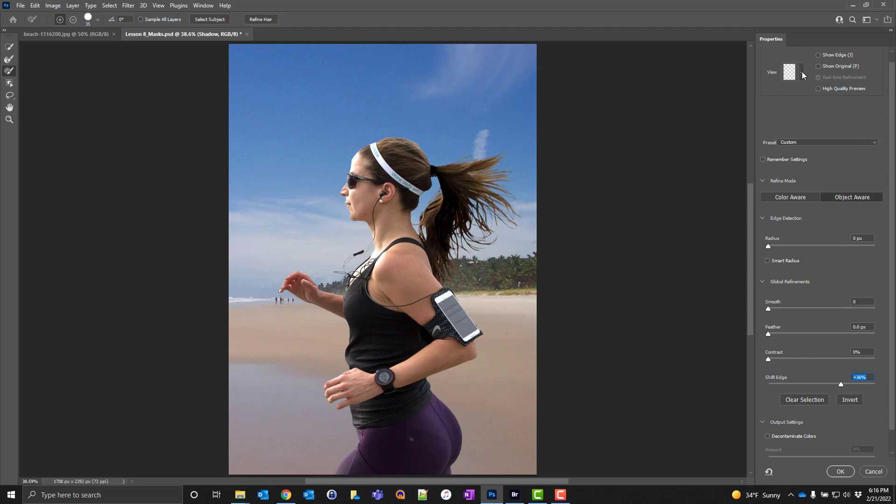
click(803, 75)
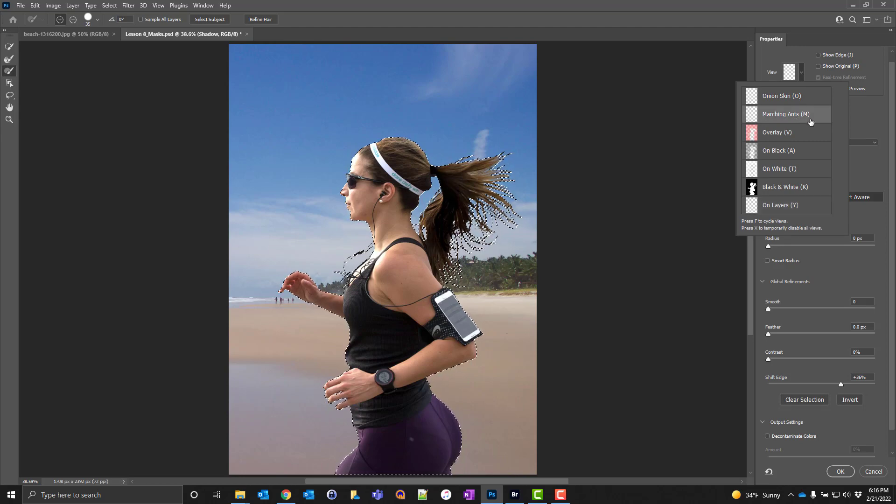
click(853, 119)
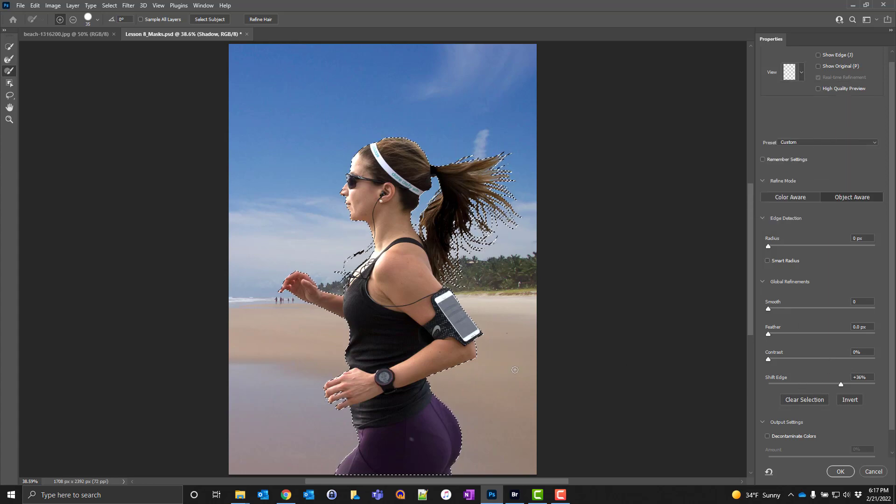
mouse_move(842, 383)
mouse_down()
mouse_move(712, 385)
mouse_move(875, 385)
mouse_move(821, 388)
mouse_move(841, 385)
mouse_up()
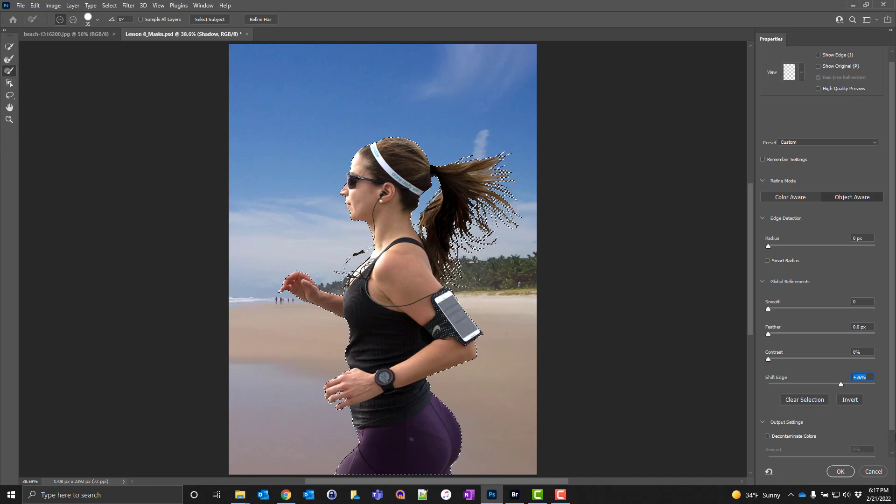
- Output the expanded Select and Mask result as a selection and fill it with black at 100% opacity on the Shadow layer
scroll(859, 423, down, 1)
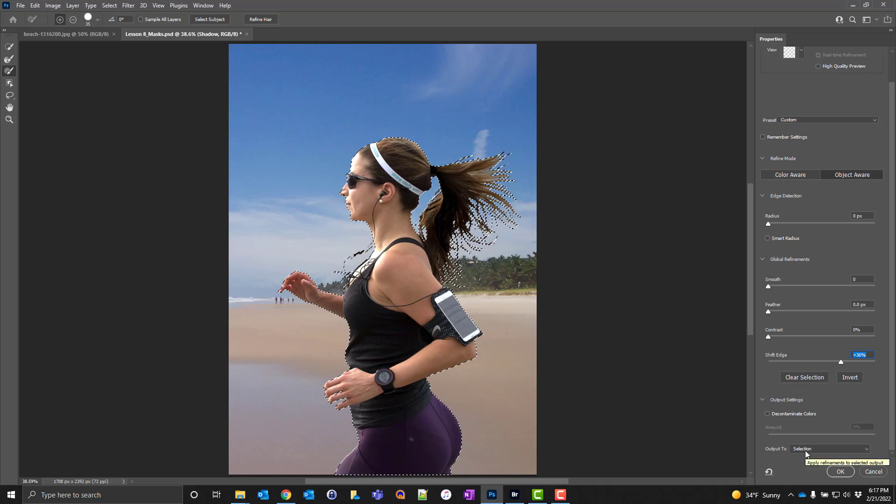
click(841, 472)
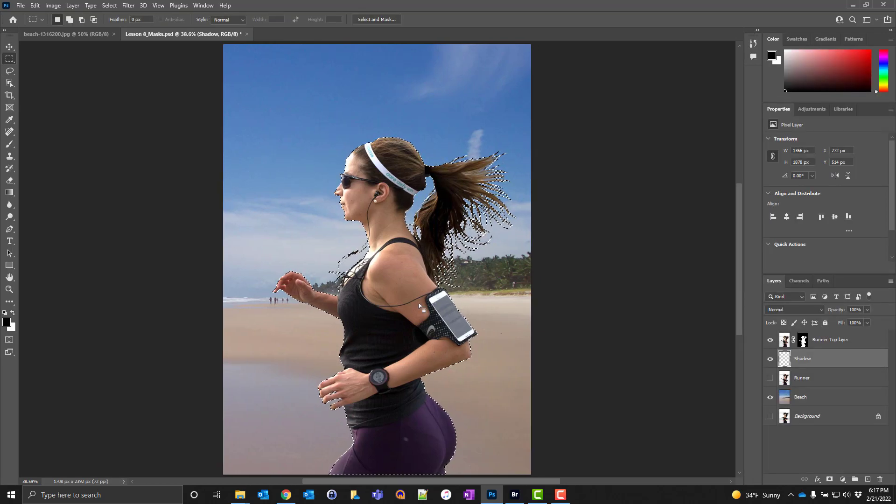
click(35, 6)
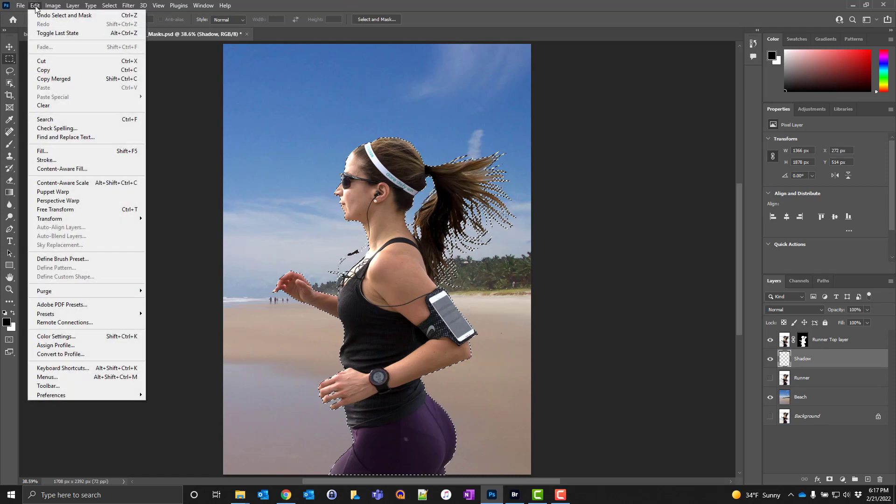
click(79, 154)
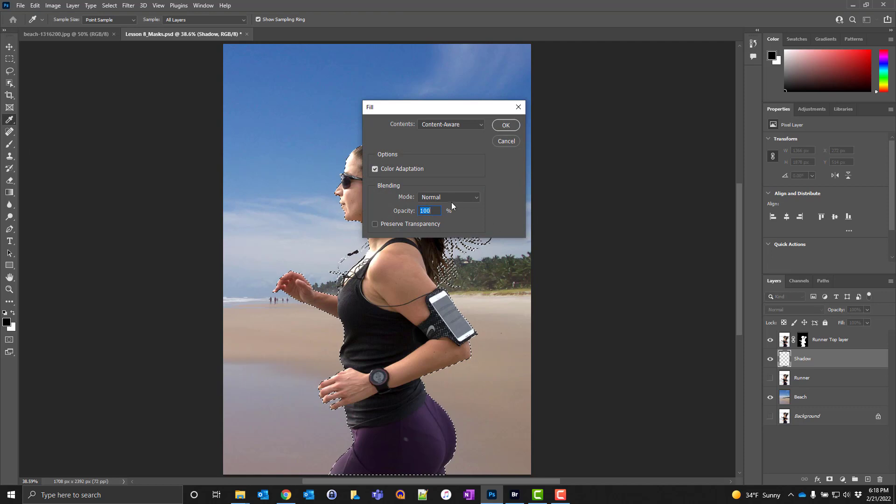
click(470, 124)
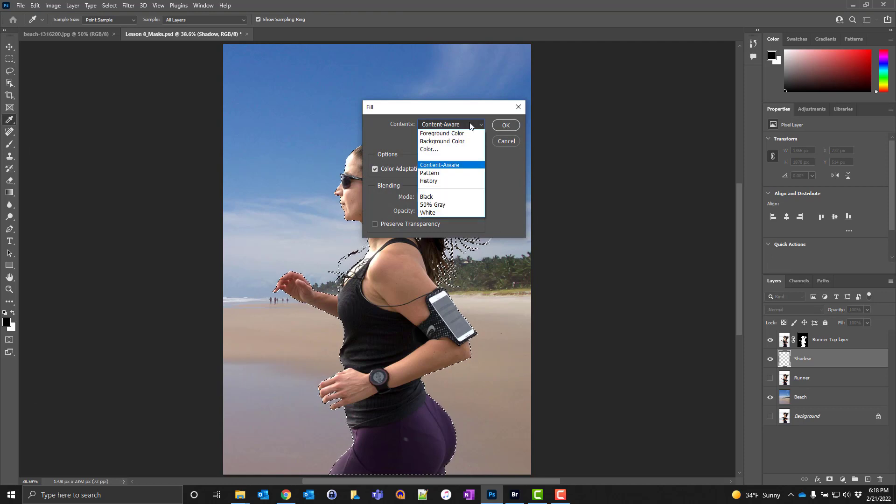
click(461, 198)
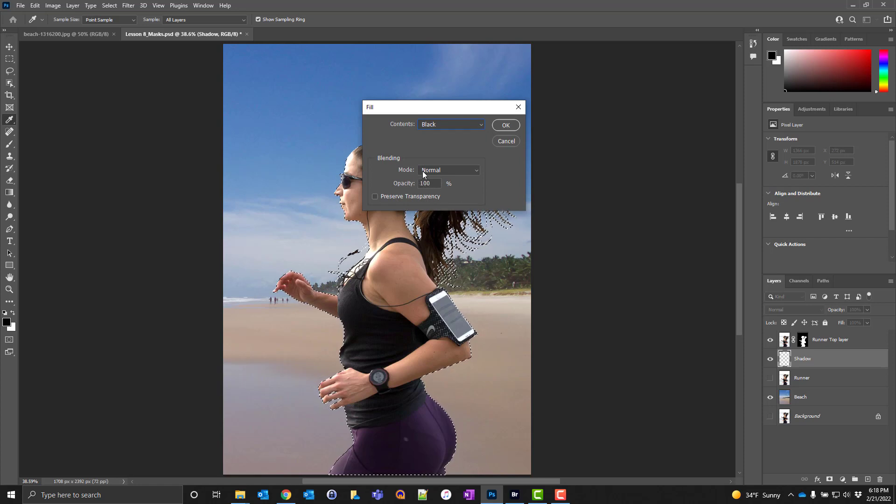
click(505, 125)
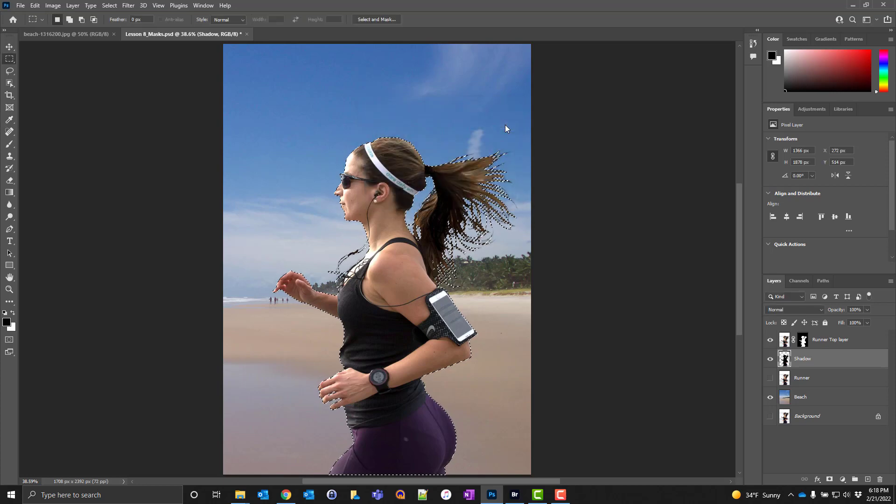
- Hide the Runner Top layer briefly to check the black silhouette, show it again and deselect
click(771, 340)
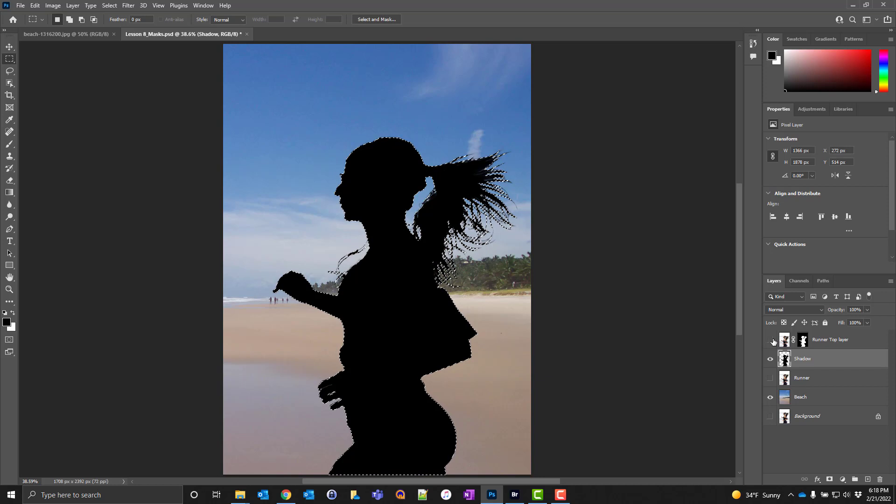
click(771, 340)
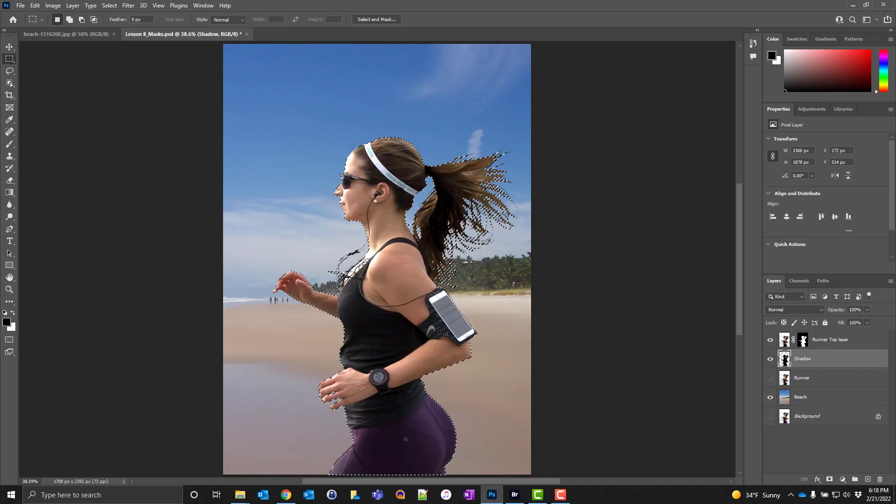
click(108, 5)
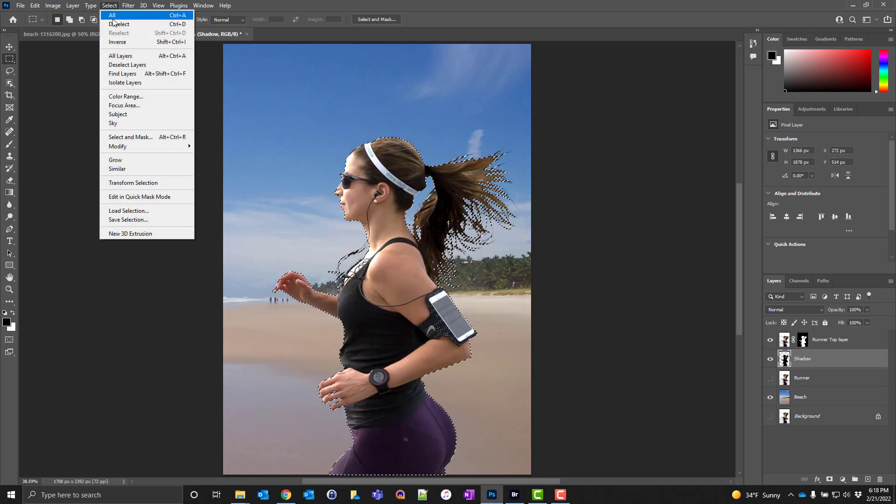
click(124, 24)
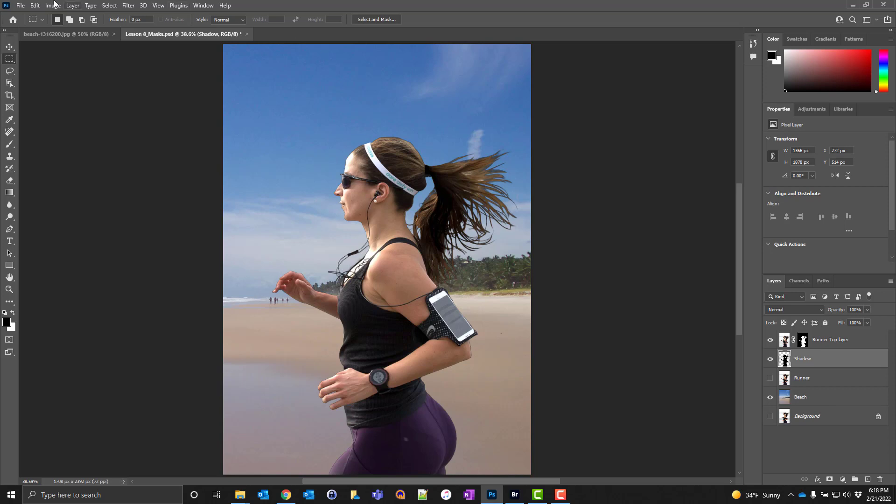
- Skew the Shadow layer so it falls behind the runner's back, at about 46% height and -52.7° horizontal skew
click(33, 6)
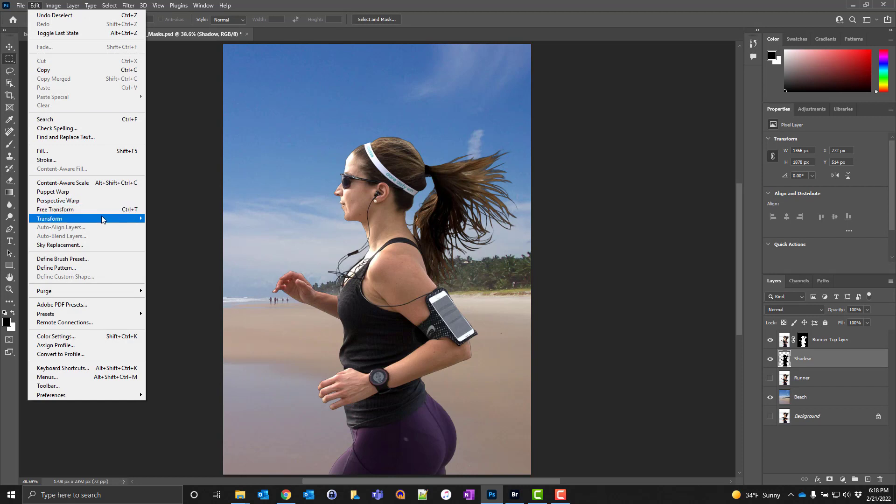
mouse_move(102, 223)
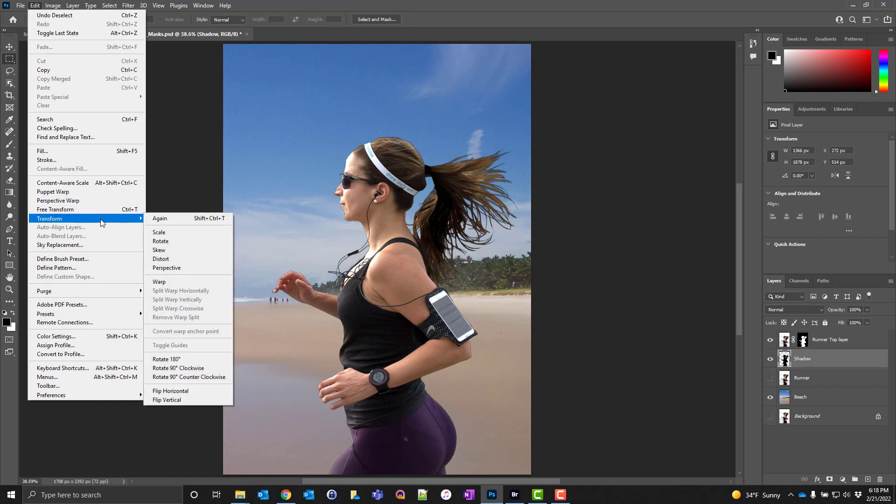
click(176, 255)
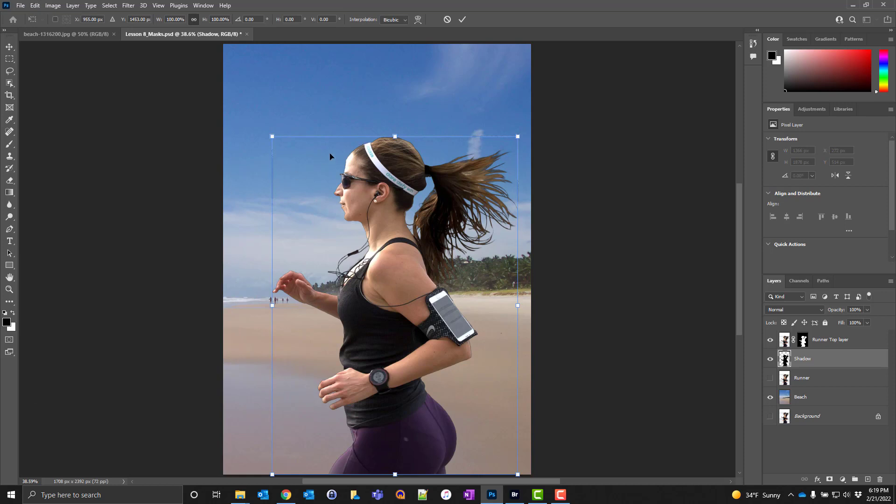
drag(519, 136, 542, 316)
drag(269, 138, 420, 345)
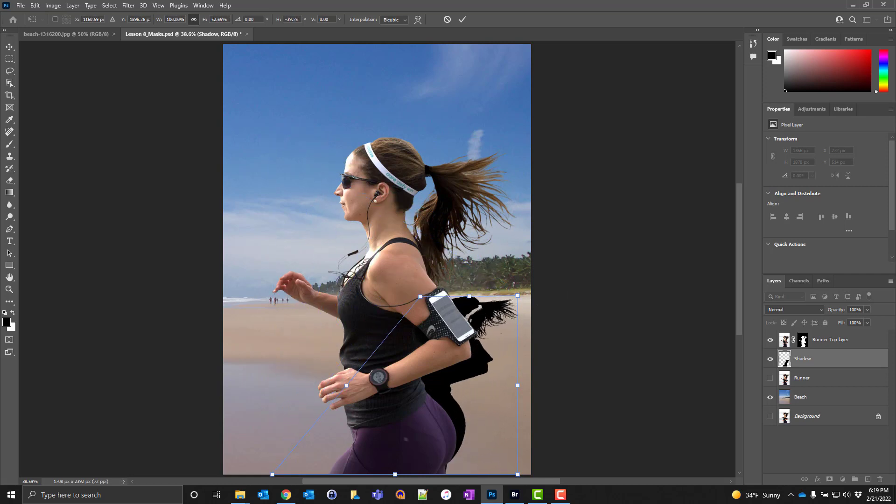
drag(423, 295, 517, 313)
drag(467, 303, 476, 322)
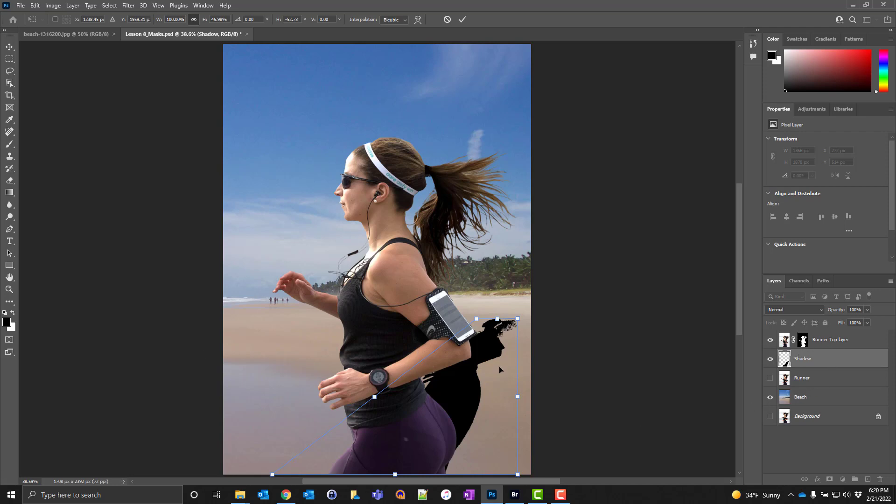
- Set the Shadow layer's opacity to 30% and commit the skew transform
click(867, 310)
drag(850, 323, 840, 323)
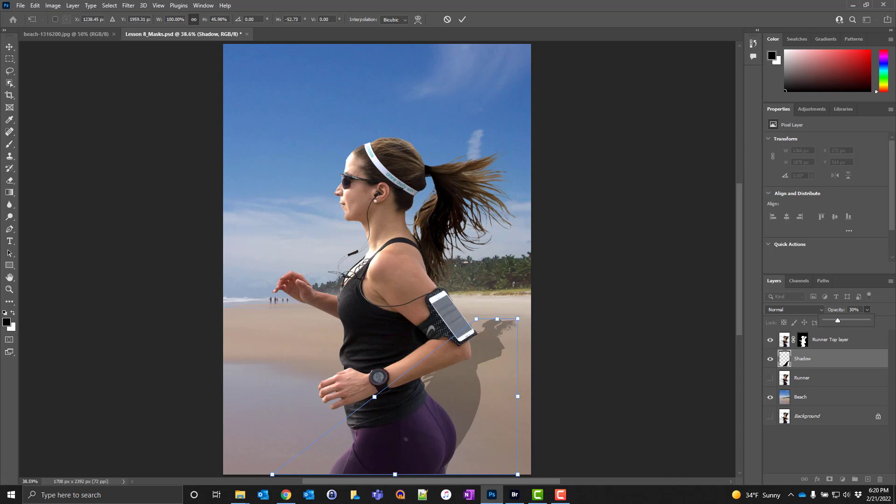
click(129, 6)
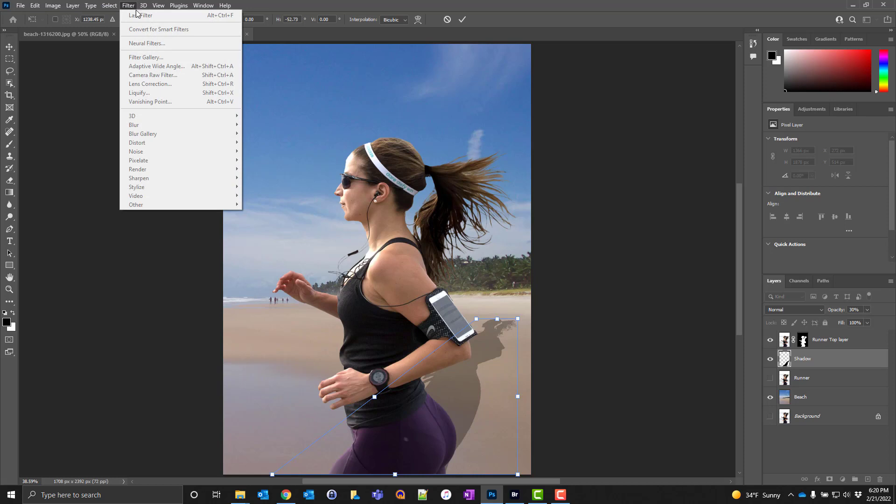
click(132, 6)
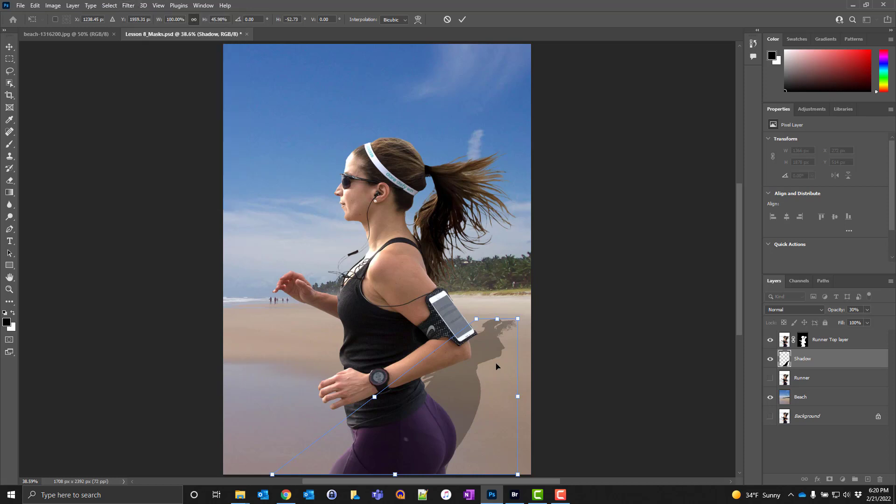
click(463, 19)
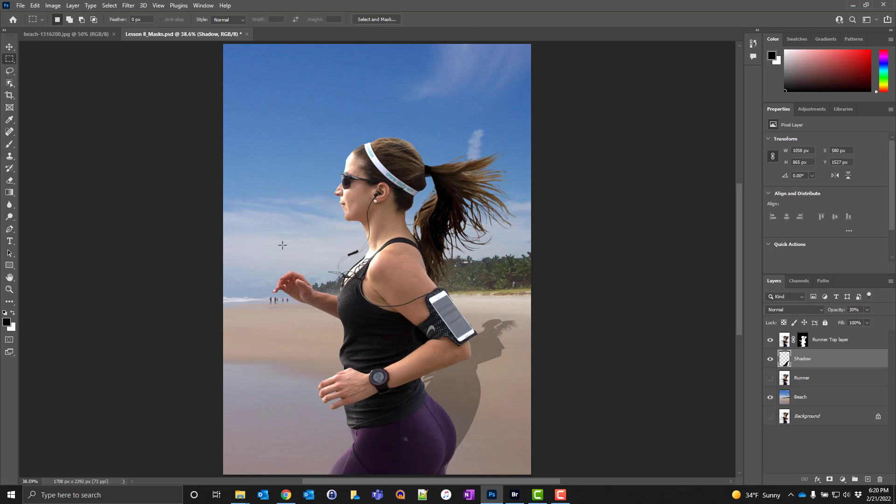
click(127, 6)
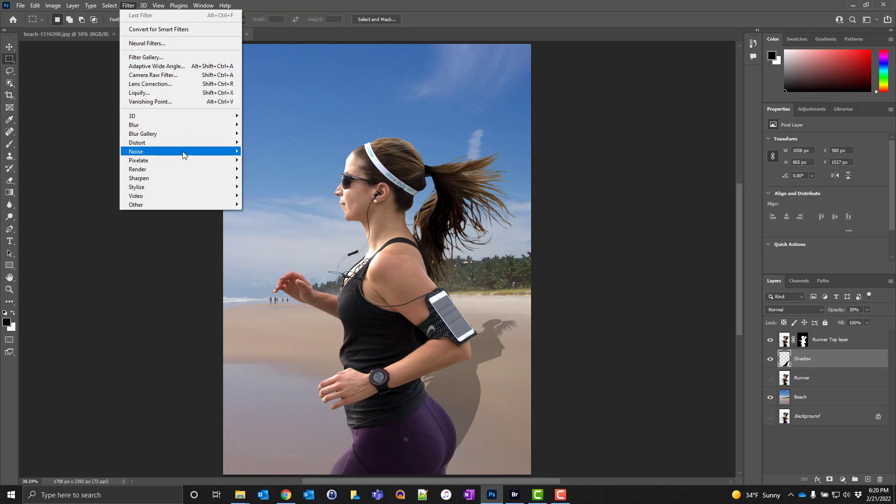
mouse_move(184, 155)
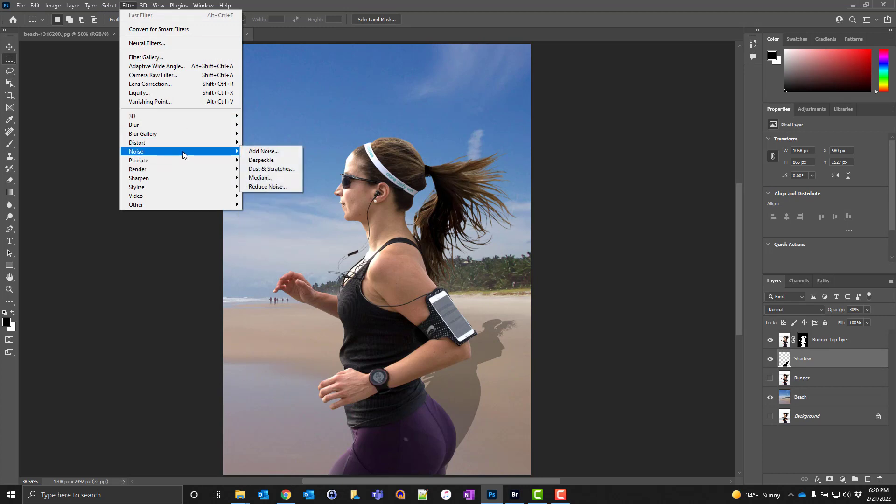
mouse_move(186, 139)
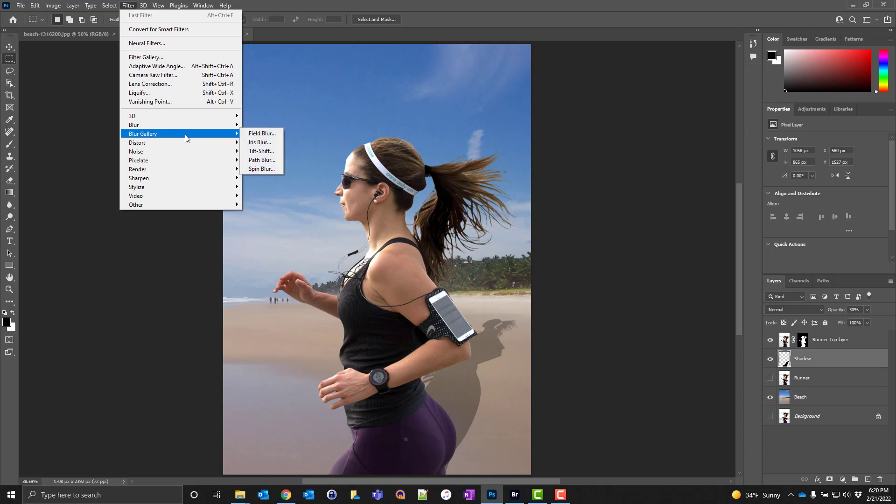
click(271, 153)
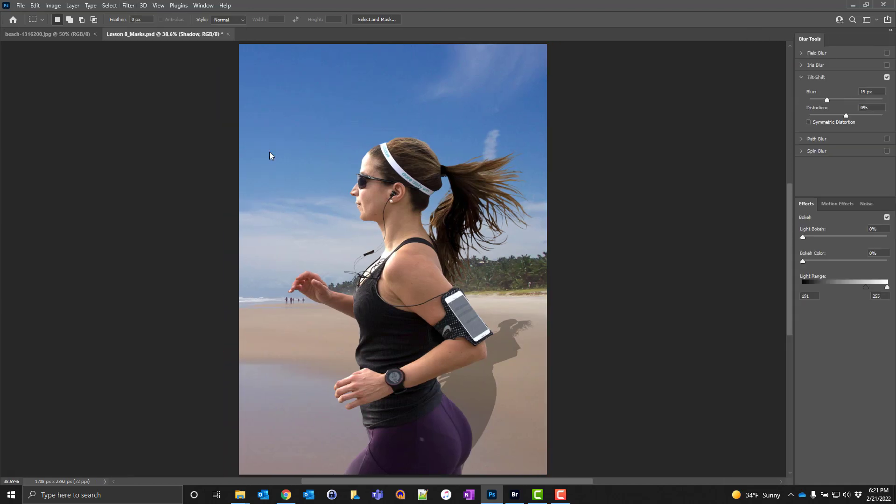
key(Return)
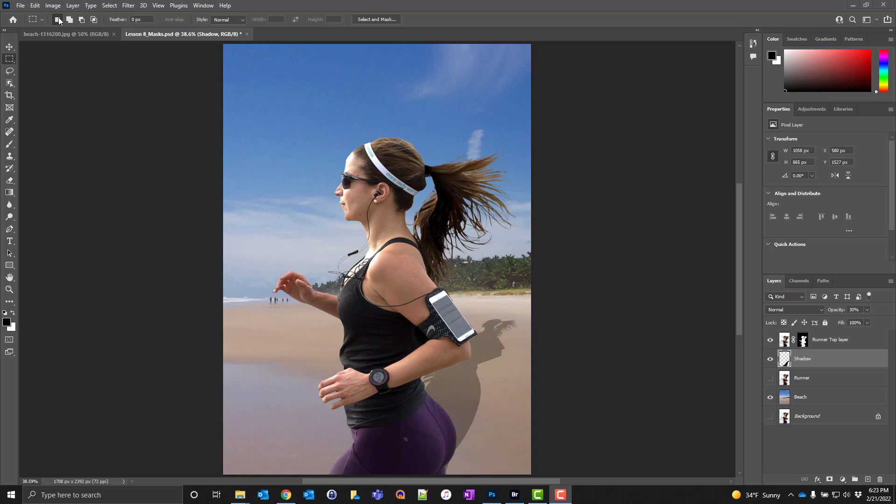
- Start a Tilt-Shift blur on the Shadow layer, place its pin at the runner's hip near the shadow's base and set Blur to 17 px
click(128, 6)
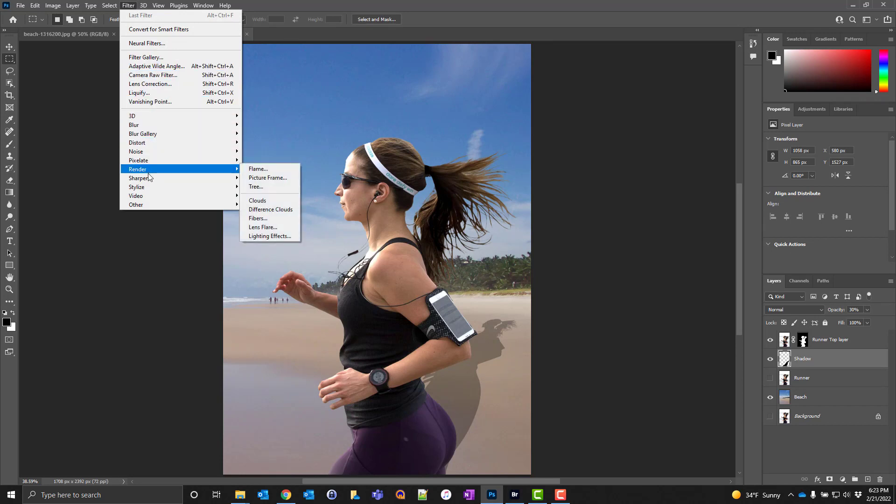
mouse_move(159, 136)
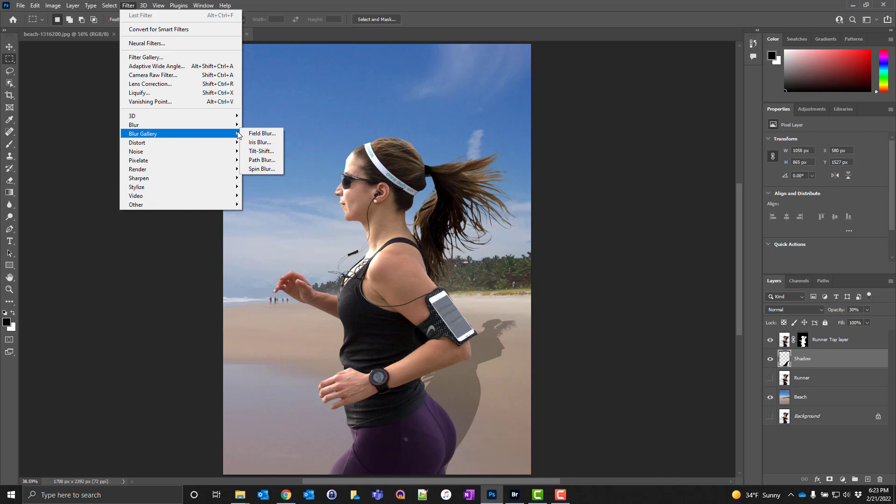
click(262, 152)
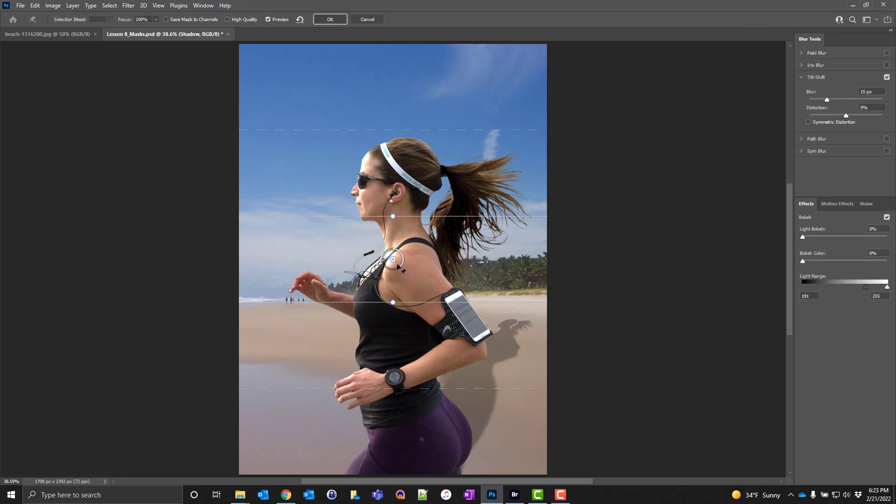
drag(397, 266, 398, 267)
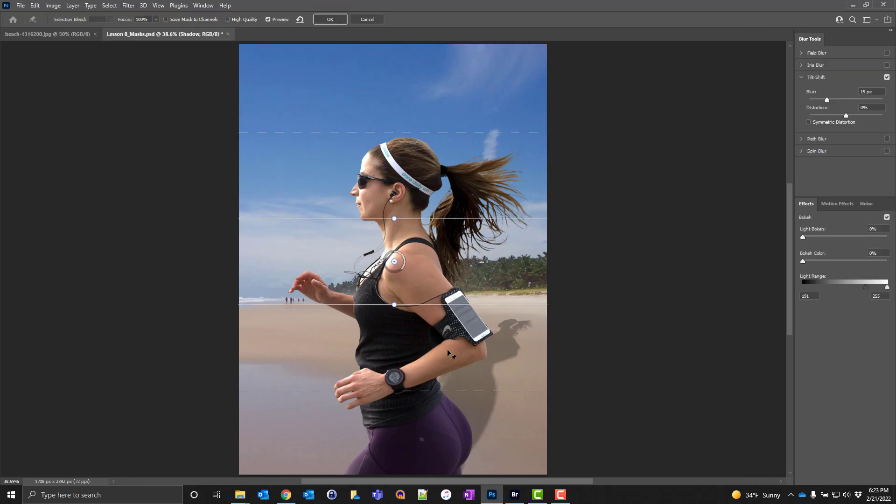
drag(448, 352, 471, 426)
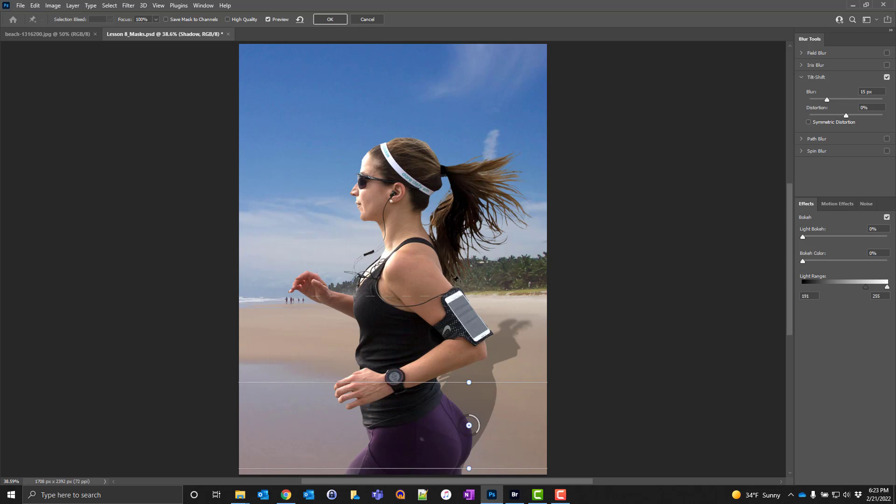
mouse_move(477, 430)
mouse_down()
mouse_move(473, 454)
mouse_move(463, 427)
mouse_up()
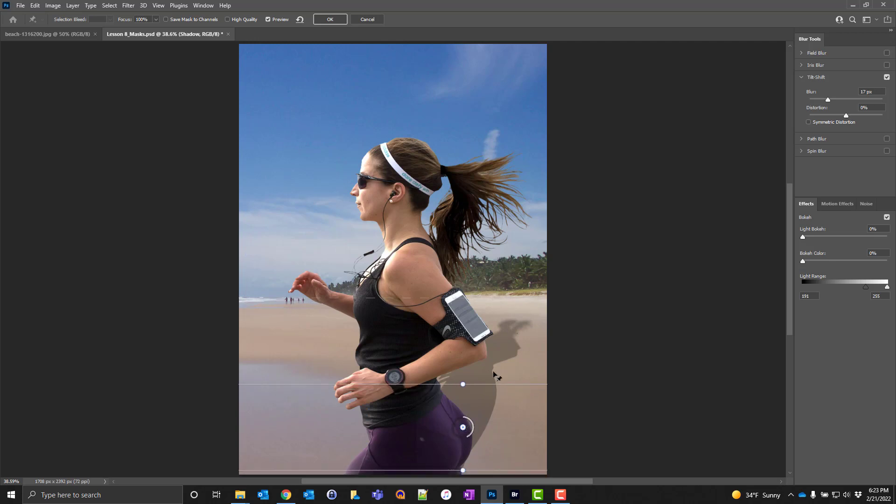
- Tilt the Tilt-Shift lines diagonally across the shadow and move the upper in-focus line closer to the pin at the hip
drag(526, 259, 555, 314)
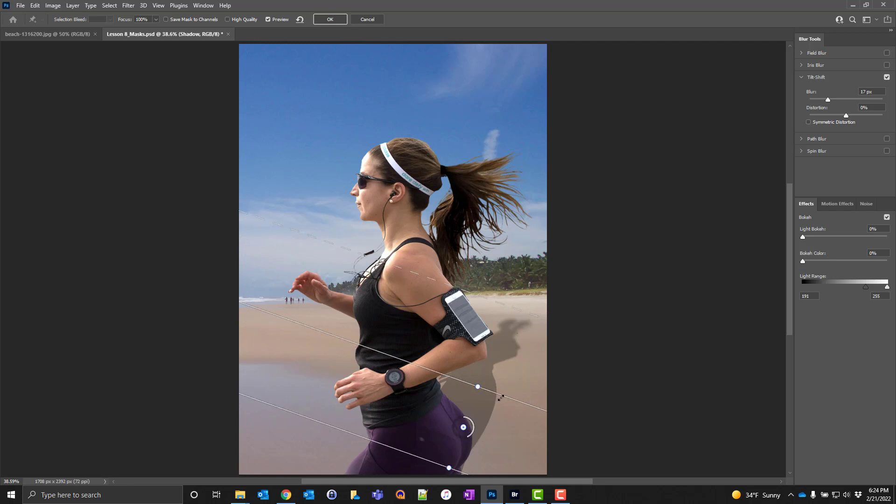
drag(501, 398, 495, 418)
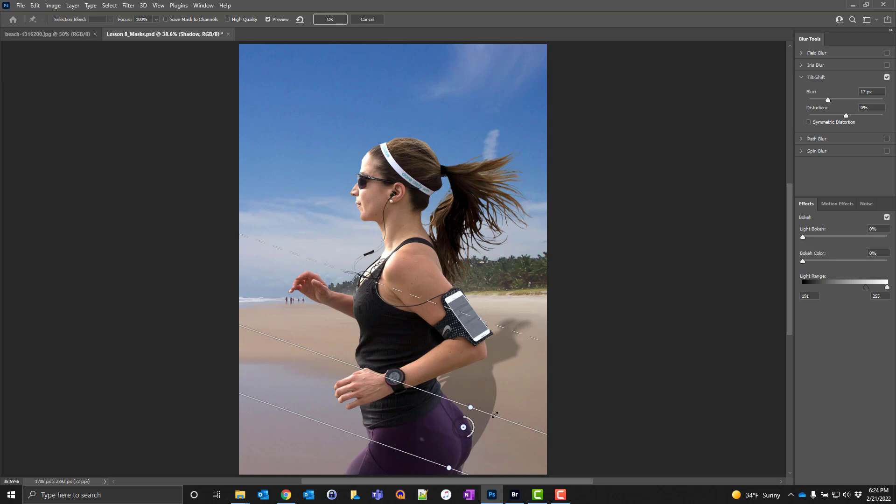
drag(495, 417, 494, 420)
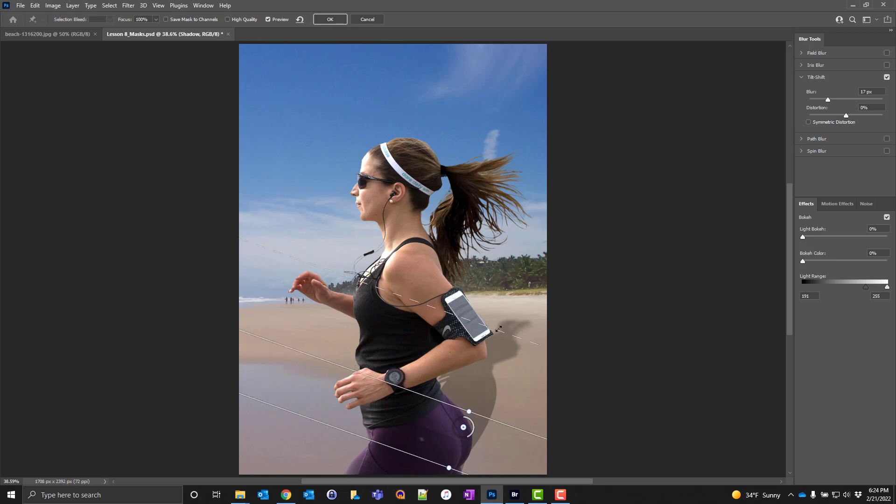
drag(499, 329, 513, 312)
- Move the Tilt-Shift pin slightly lower on the hip, set Blur to 45 px and apply the blur to the shadow
mouse_move(466, 438)
mouse_down()
mouse_move(485, 438)
mouse_move(464, 428)
mouse_move(459, 439)
mouse_up()
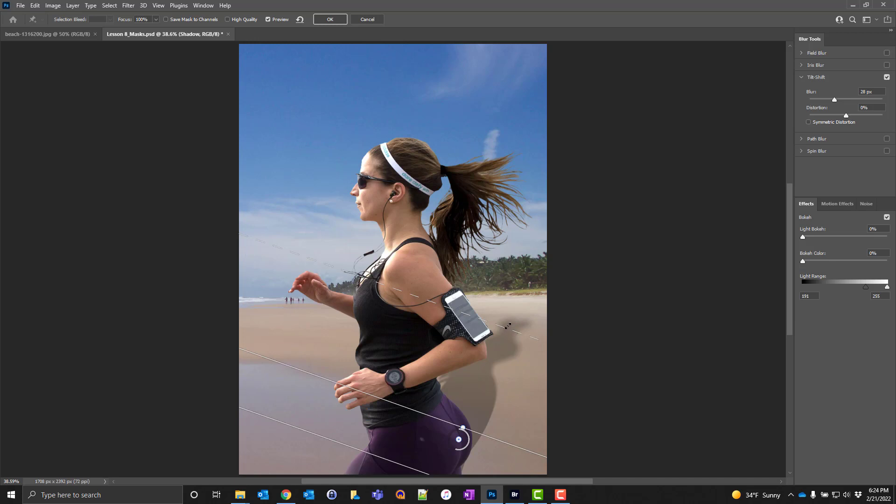
drag(507, 328, 518, 311)
drag(454, 449, 452, 450)
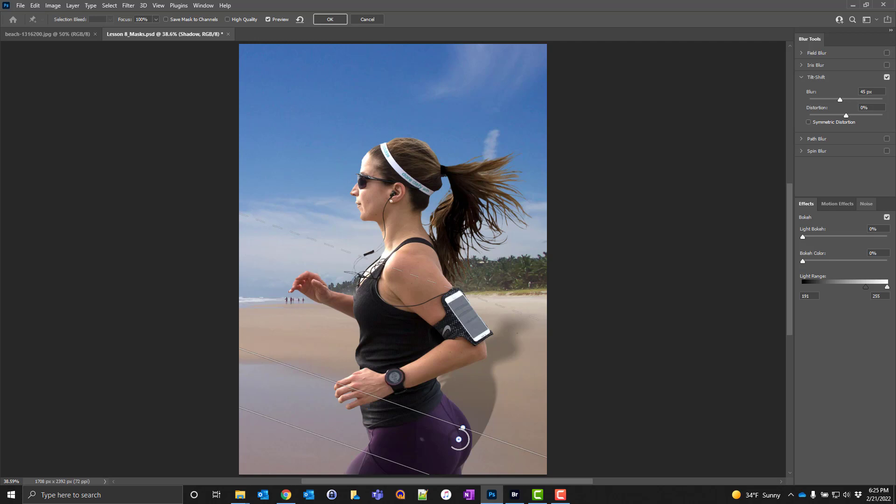
click(330, 19)
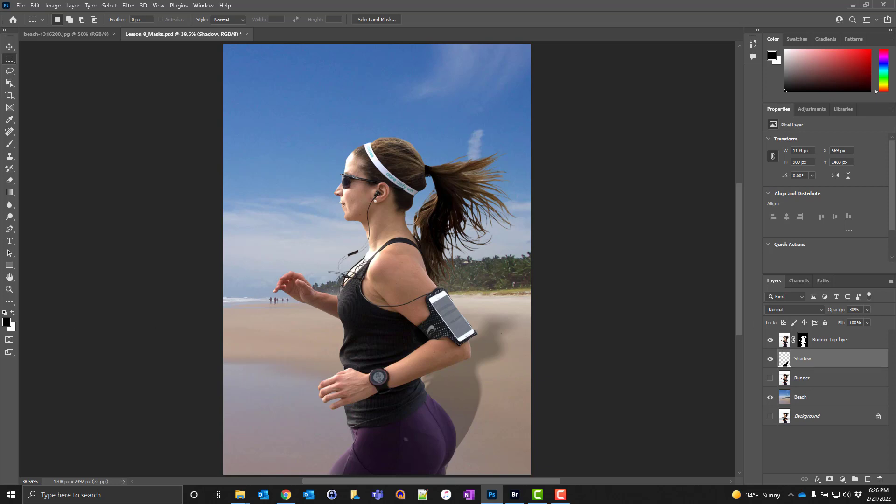
- Select the runner's purple leggings on the Runner Top layer with the Quick Selection tool
click(854, 342)
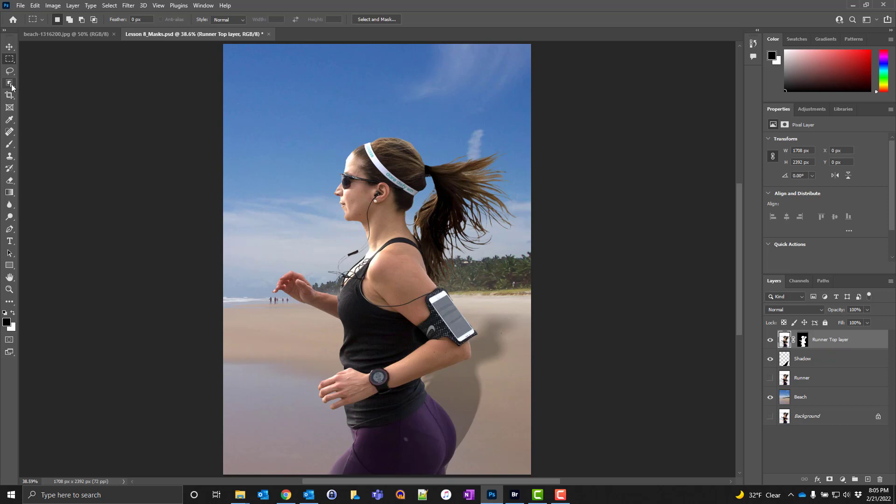
click(12, 87)
right_click(11, 86)
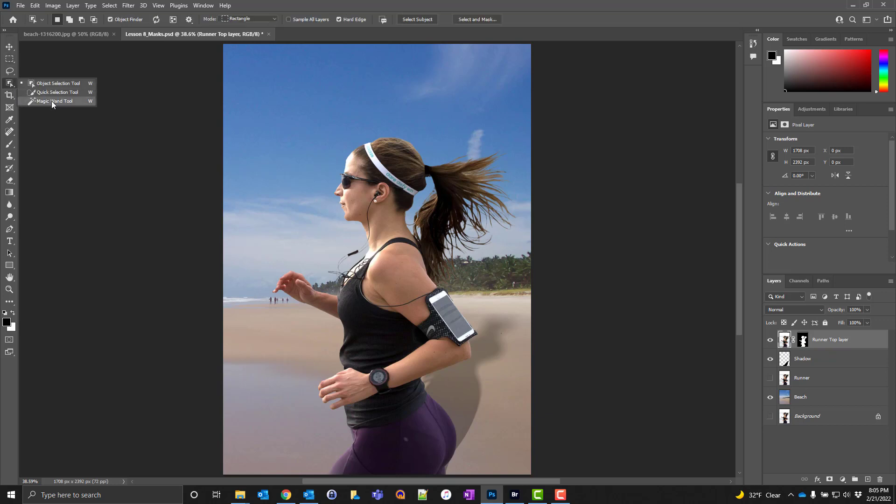
key(Escape)
key(shift+w)
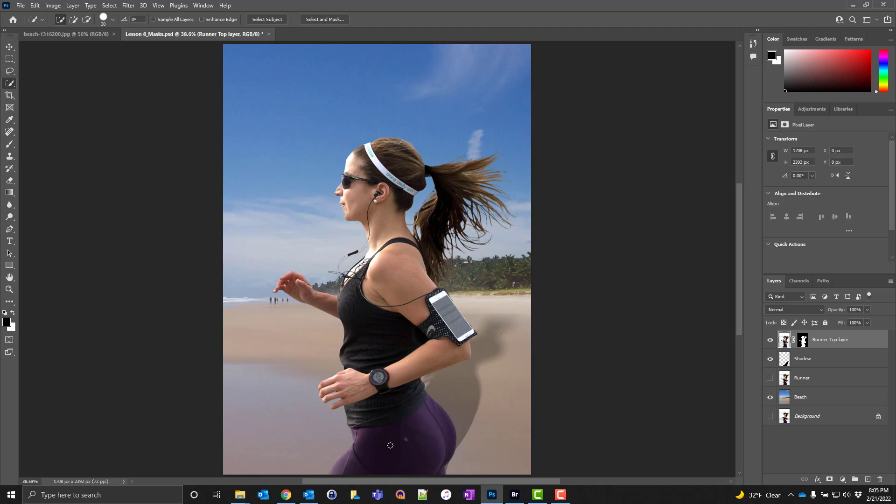
click(427, 443)
scroll(427, 447, down, 1)
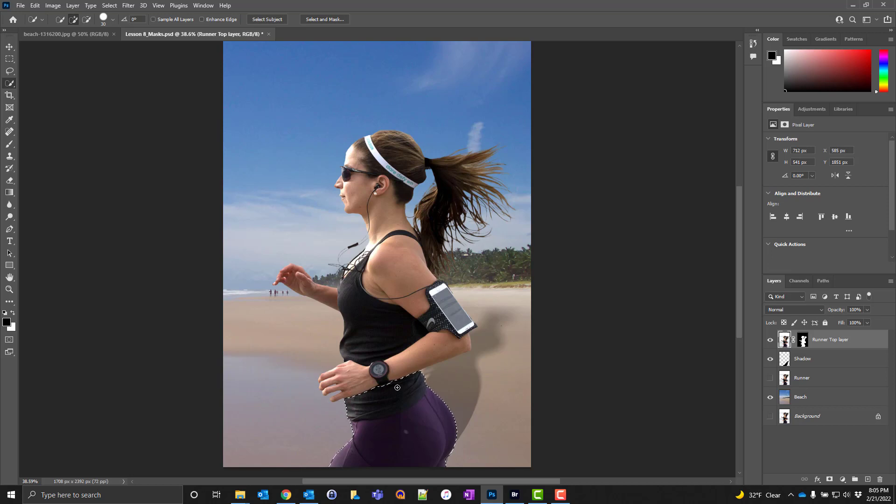
- Subtract the black tank top from the selection and refine the leggings' edges with a 15 px Quick Selection brush
key(alt)
alt+click(404, 391)
alt+click(399, 397)
key(ctrl+plus)
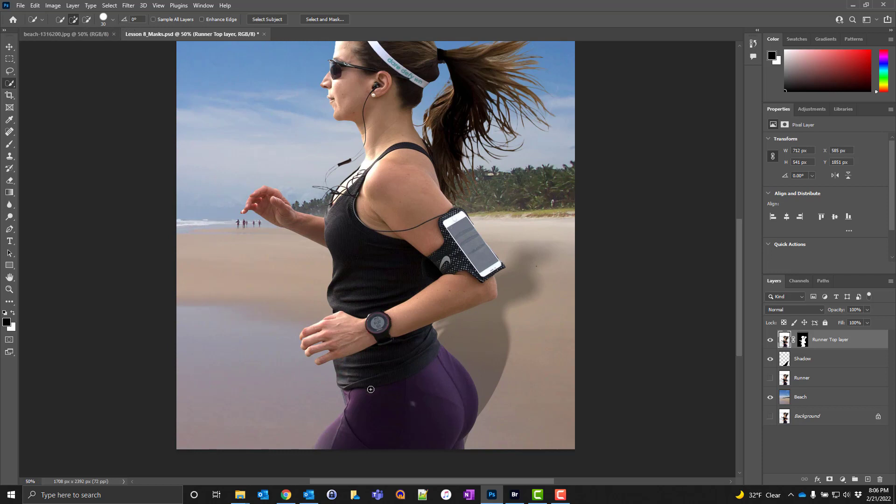
key(bracketleft)
key(bracketleft)
key(bracketleft)
drag(430, 402, 423, 417)
click(346, 396)
- In Quick Mask mode, mask out the stray selected edges beneath the forearm, watch strap and hand with a 10 px Pencil
key(q)
key(q)
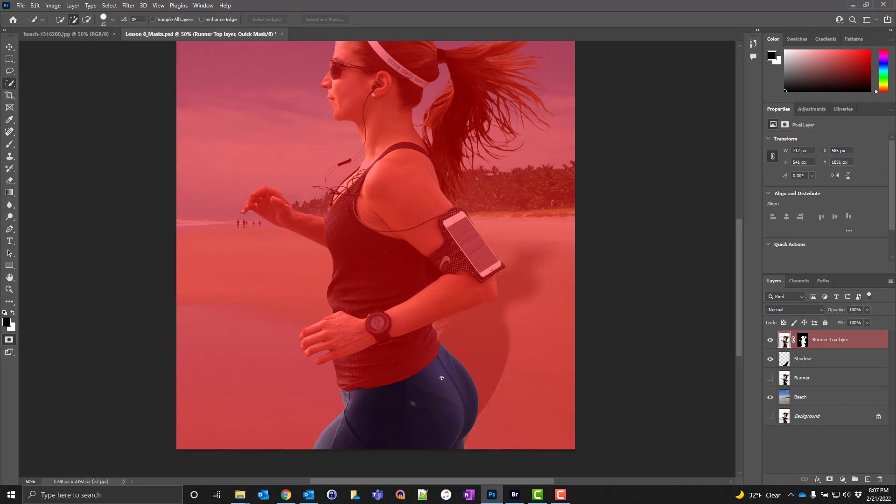
key(ctrl+plus)
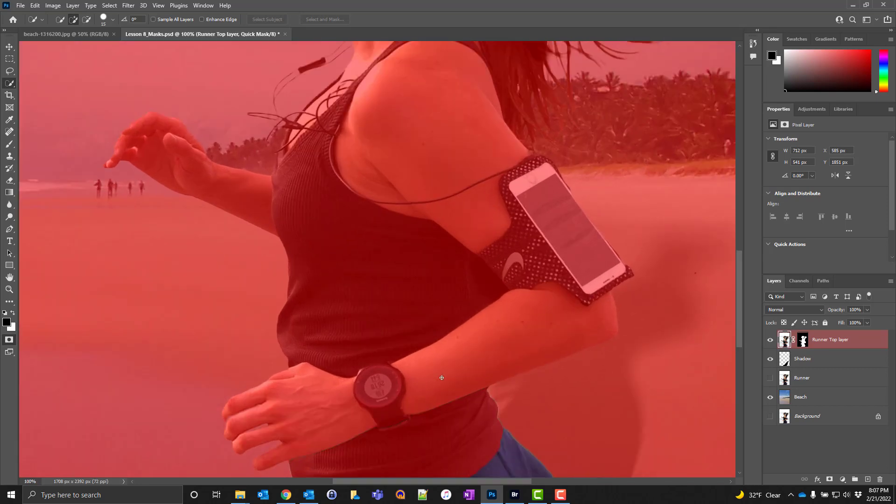
drag(416, 450, 379, 319)
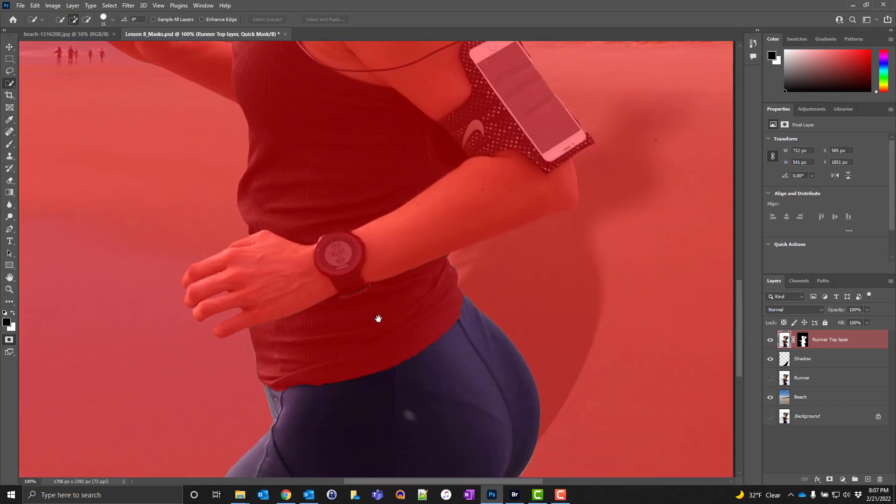
key(ctrl+plus)
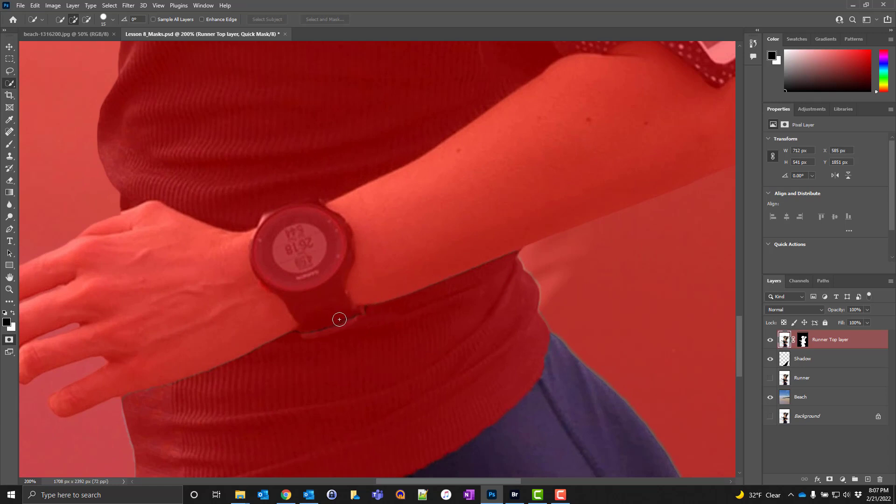
right_click(10, 145)
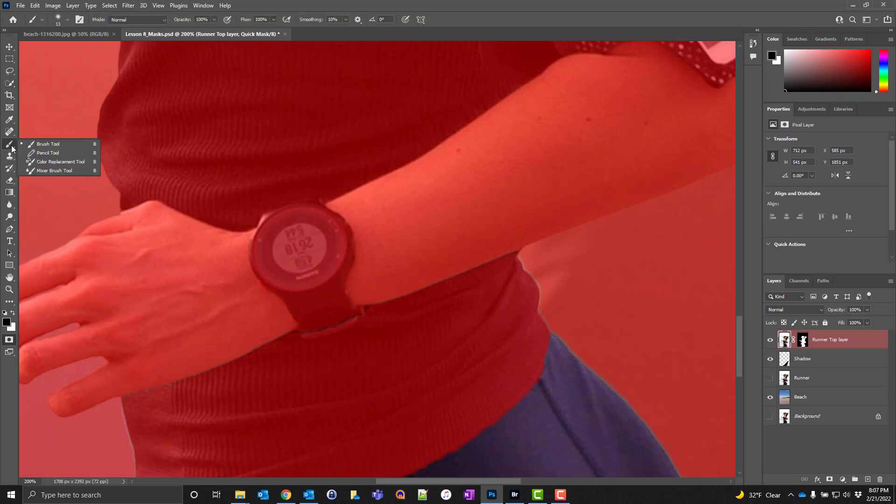
click(42, 154)
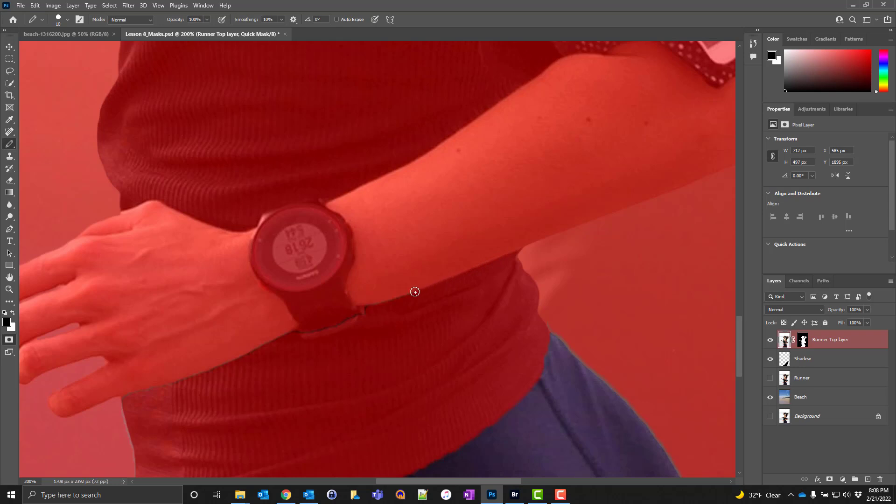
key(q)
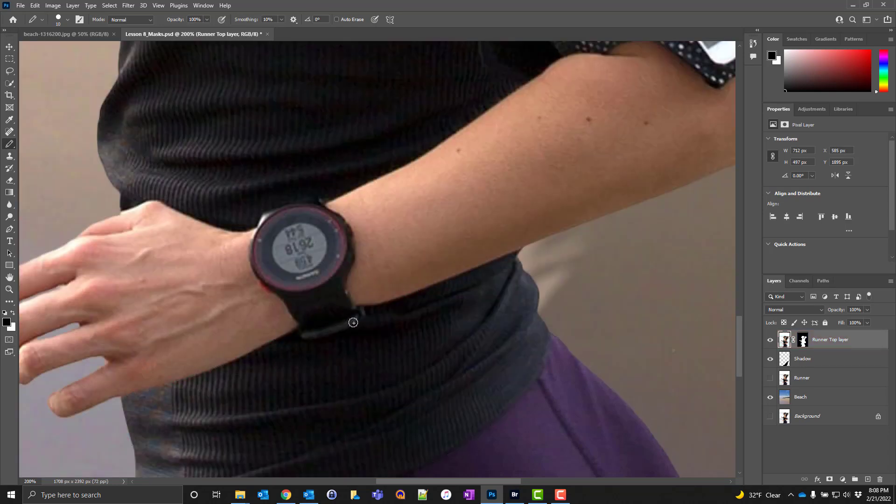
key(q)
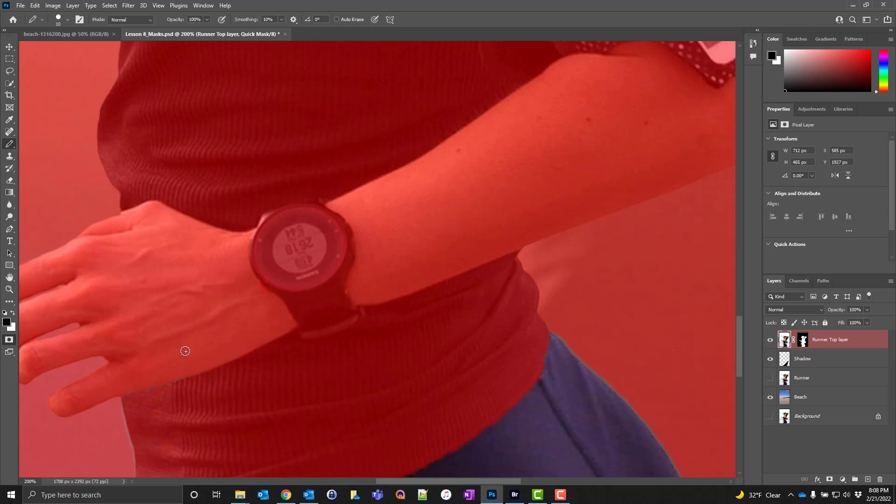
drag(190, 378, 113, 397)
- Draw a straight diagonal Pencil line in the Quick Mask from the waistband down the leggings and check it as a selection
mouse_move(251, 377)
mouse_down()
mouse_move(232, 374)
mouse_move(278, 240)
mouse_up()
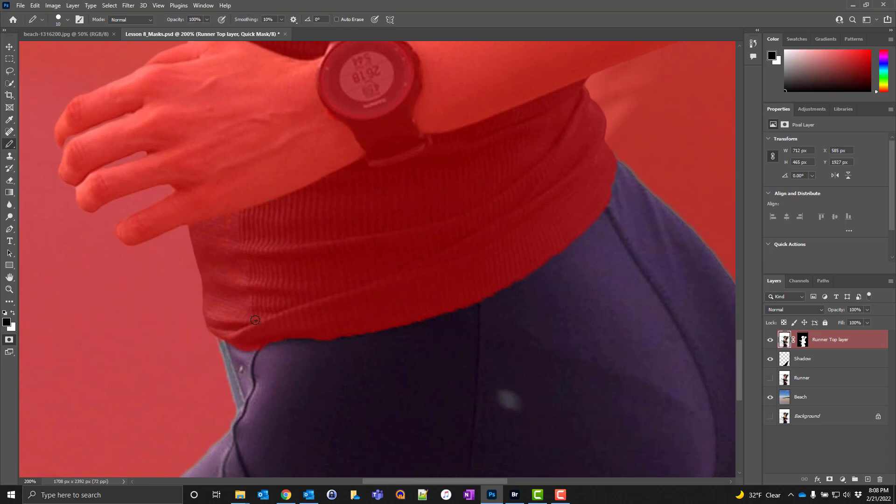
key(Tab)
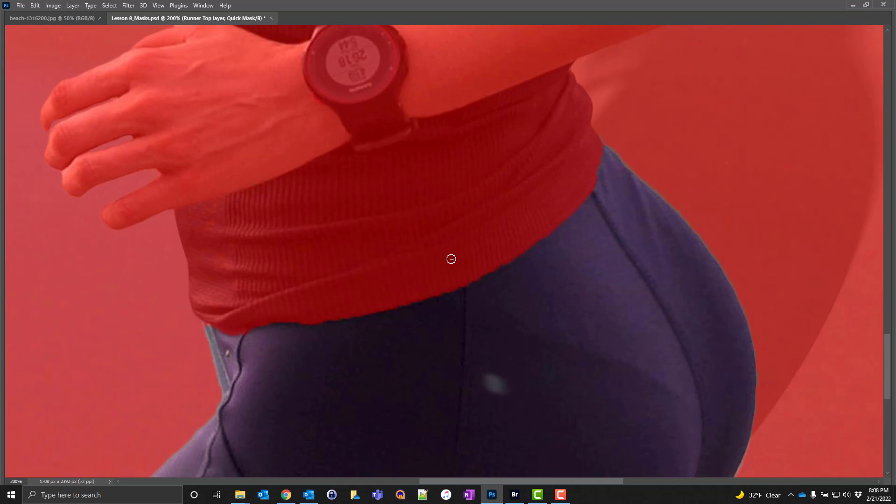
key(q)
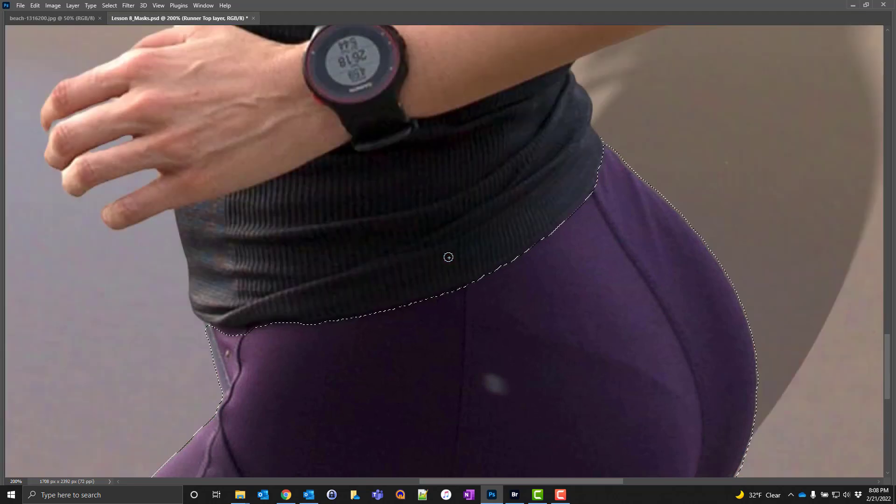
key(q)
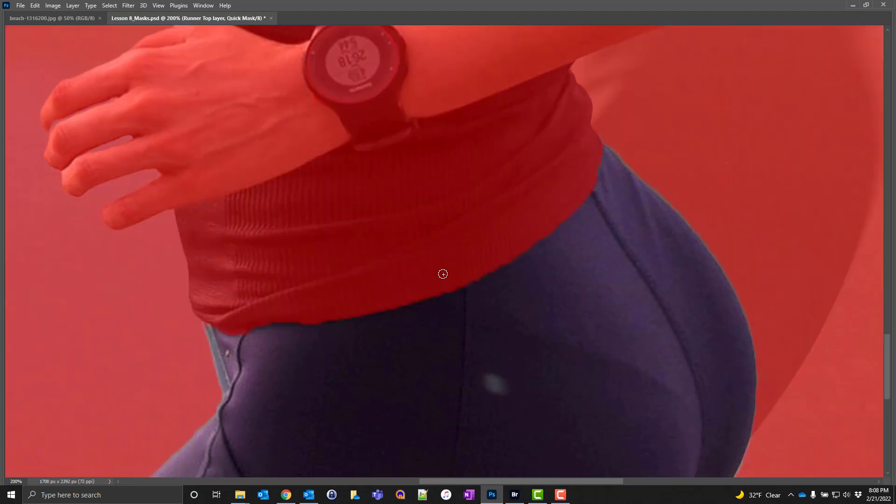
click(449, 294)
shift+click(505, 412)
key(q)
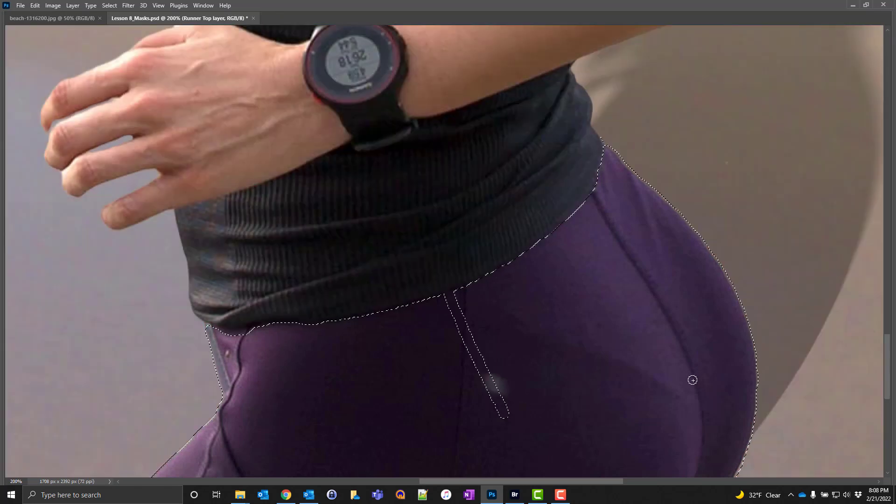
key(q)
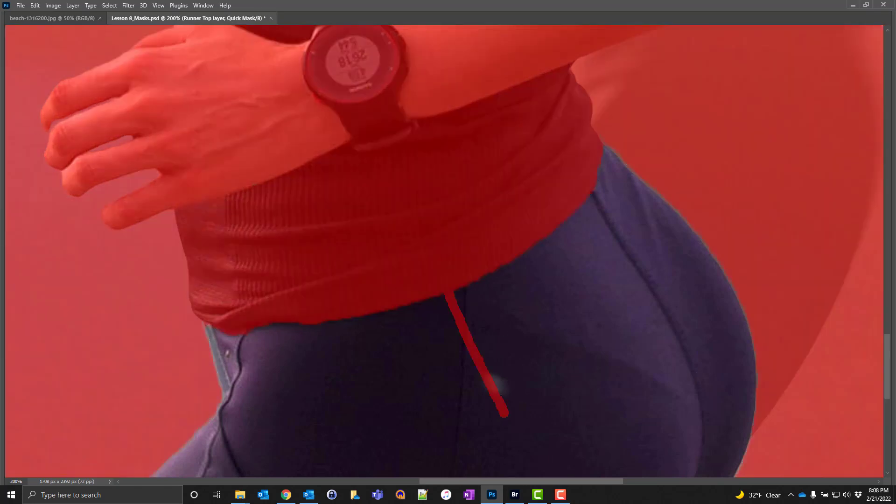
- Erase the diagonal line from the leggings in the Quick Mask and return to the normal selection
key(Tab)
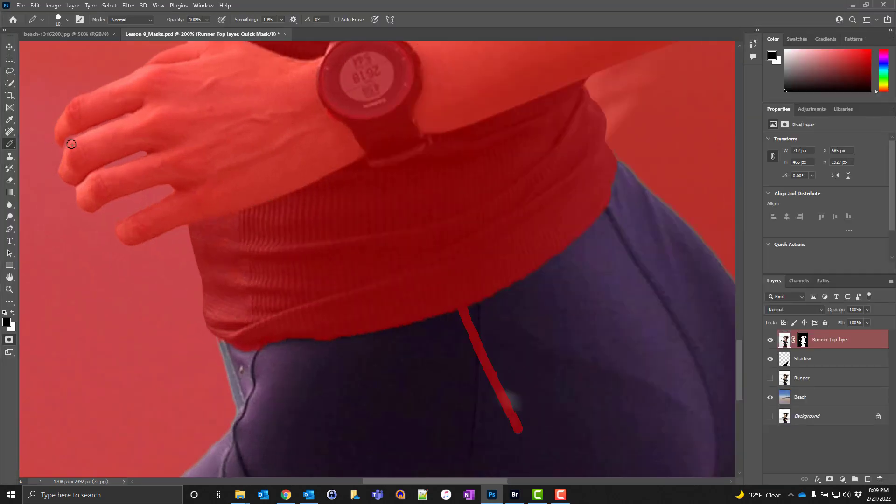
right_click(11, 145)
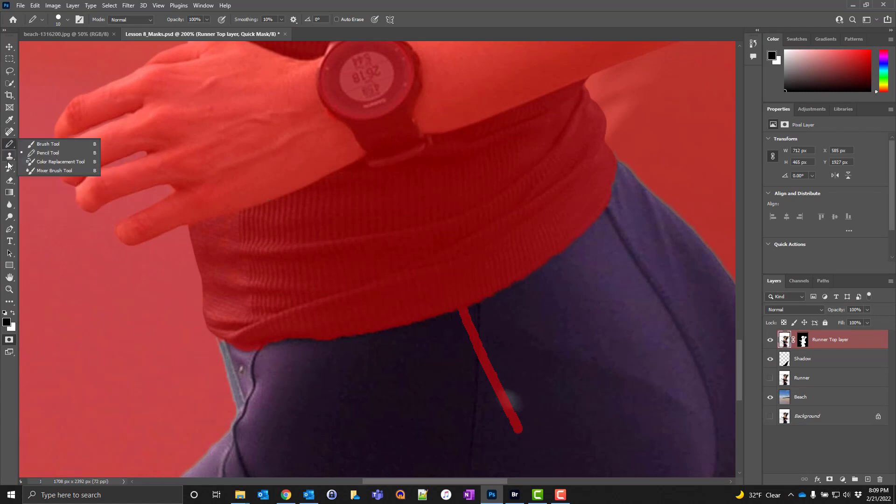
click(9, 180)
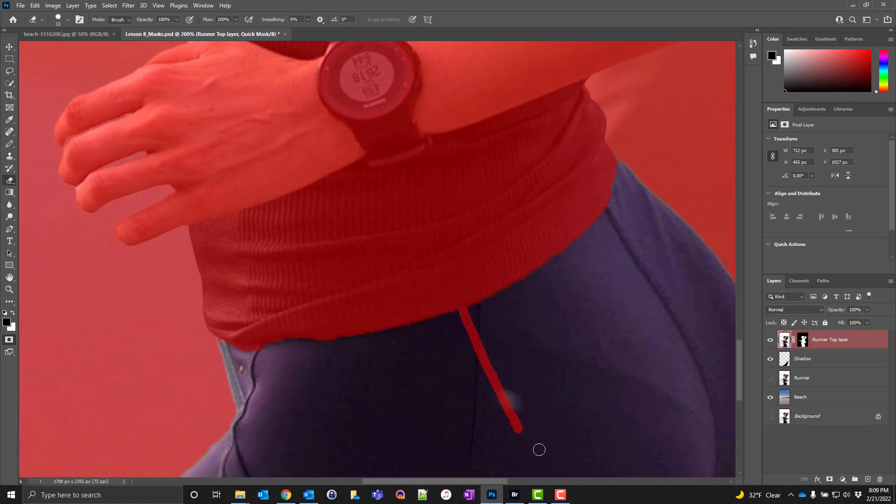
mouse_move(523, 434)
mouse_down()
mouse_move(502, 404)
mouse_move(462, 316)
mouse_up()
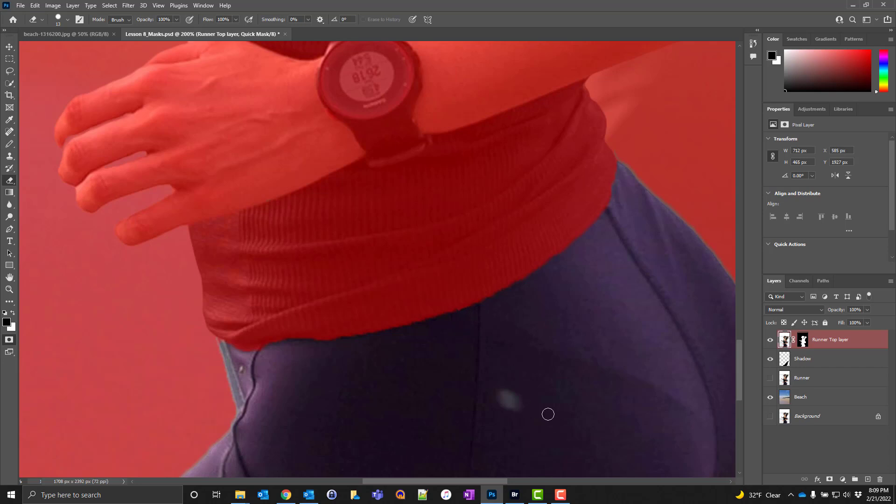
key(q)
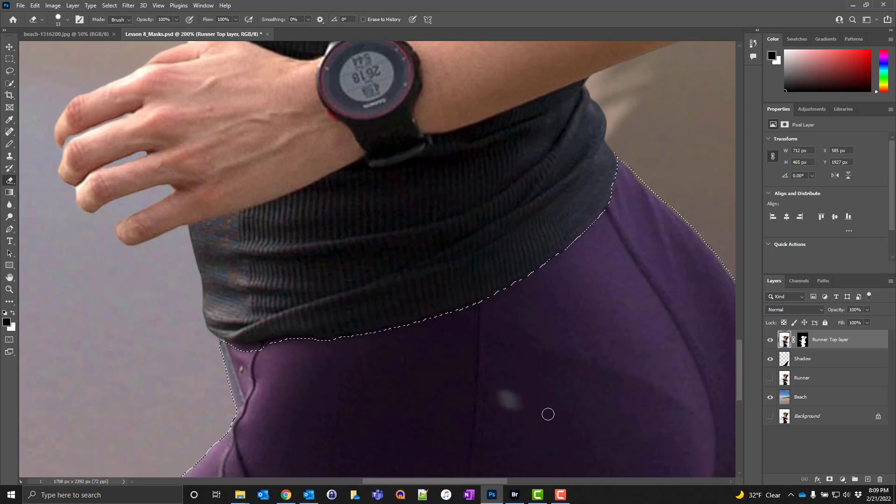
key(ctrl+0)
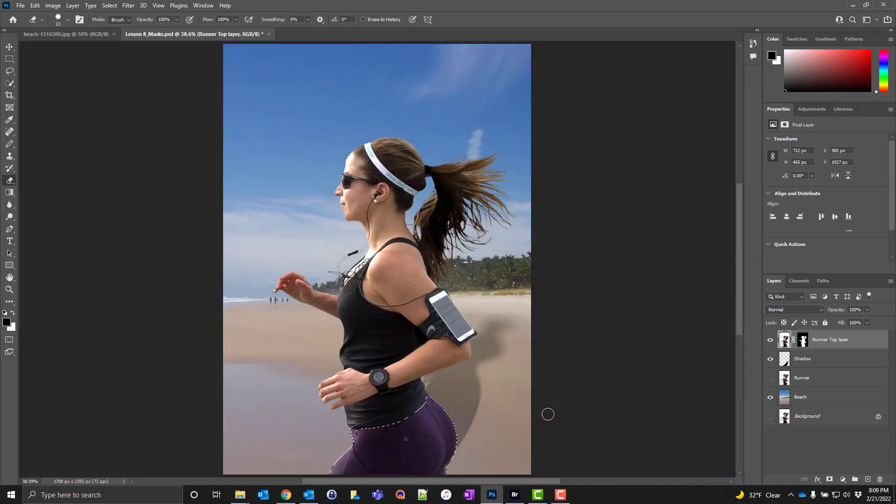
- Start a Fill for the selected leggings on the Runner Top layer using the custom color #4747ff
click(35, 5)
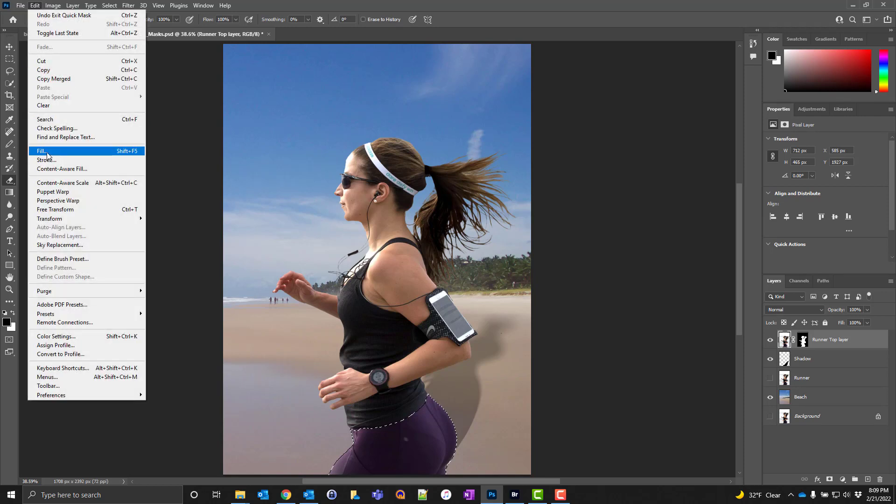
click(47, 155)
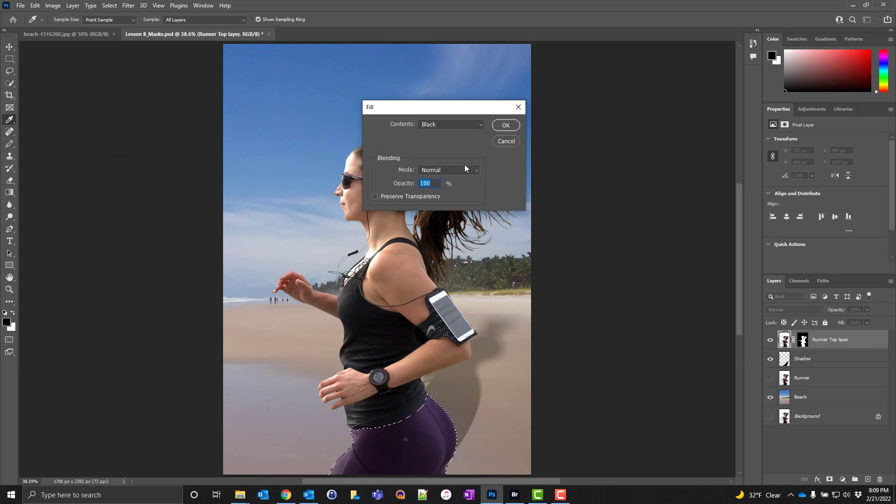
click(469, 124)
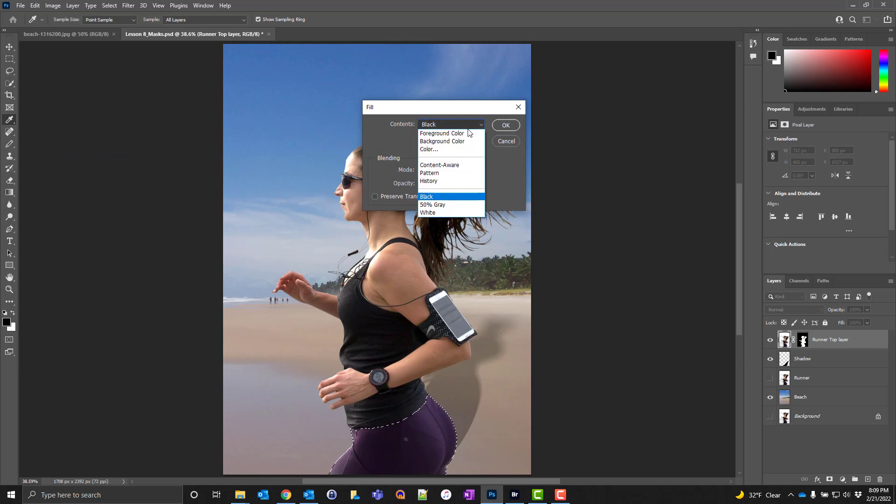
click(462, 149)
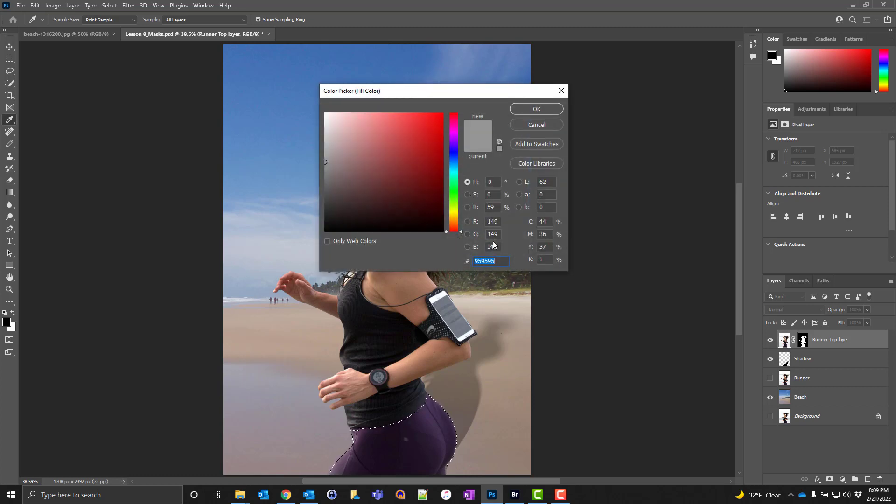
click(488, 261)
double_click(489, 261)
text(474)
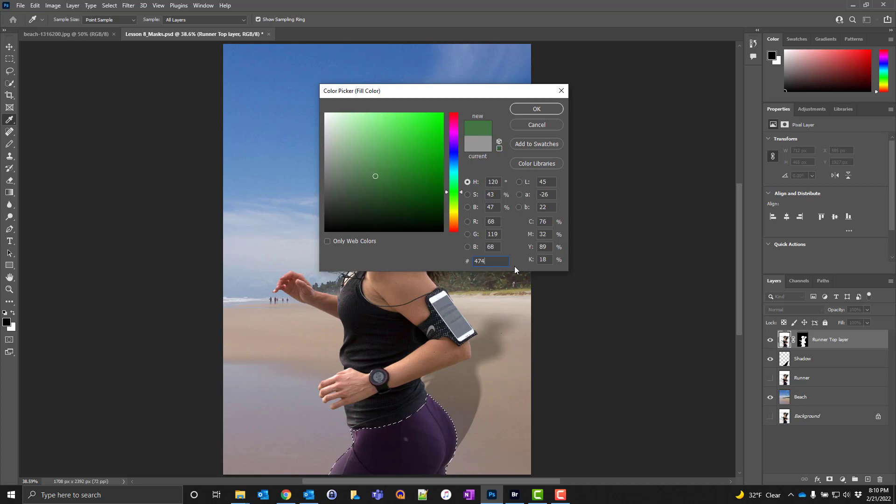
text(7ff)
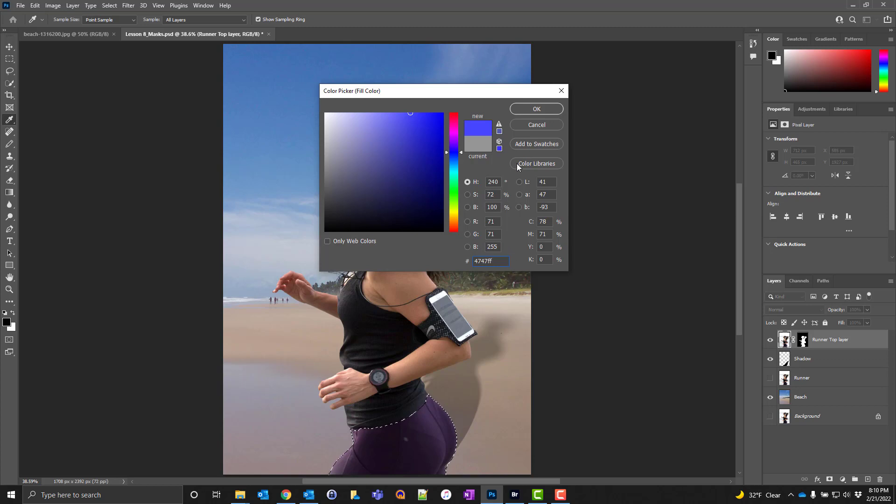
click(541, 108)
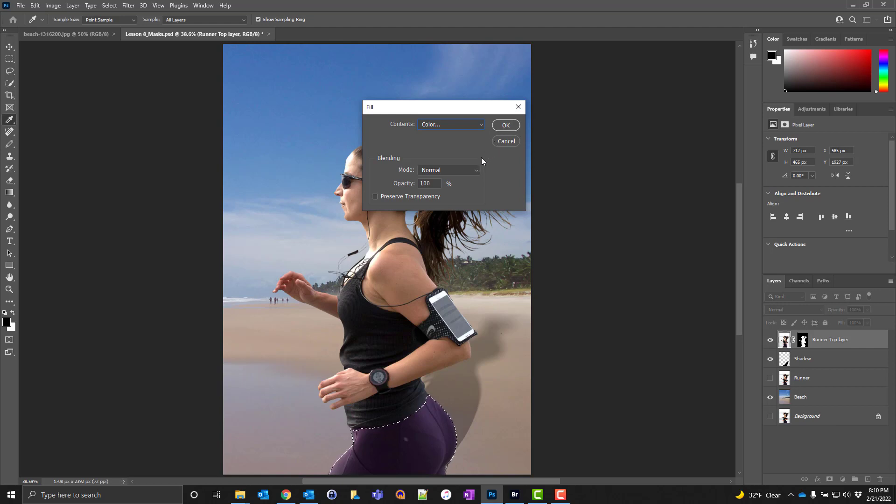
- Fill the leggings with the chosen color in Overlay mode at 75% opacity and clear the selection
drag(436, 183, 405, 183)
text(75)
click(463, 171)
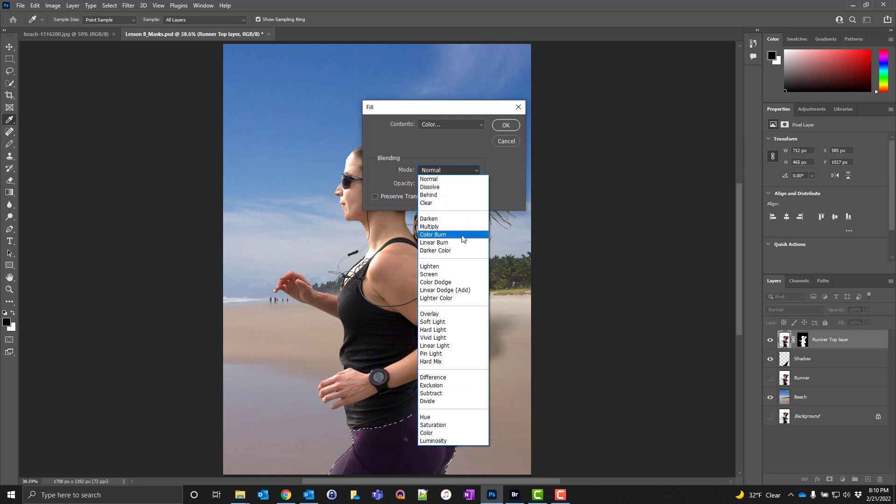
click(459, 314)
click(506, 125)
key(e)
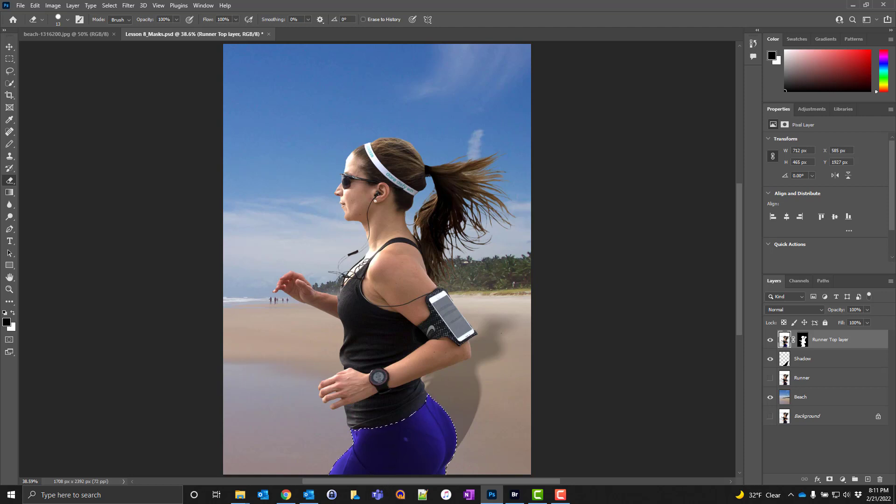
key(ctrl+d)
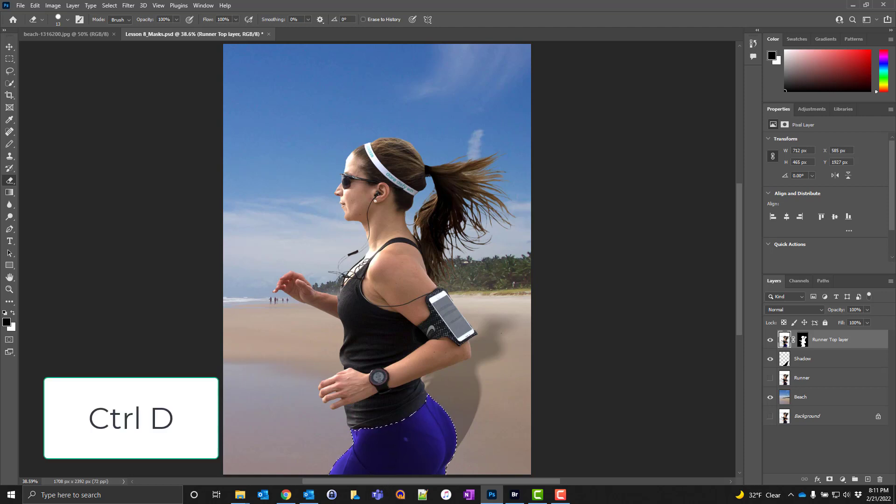
key(ctrl+d)
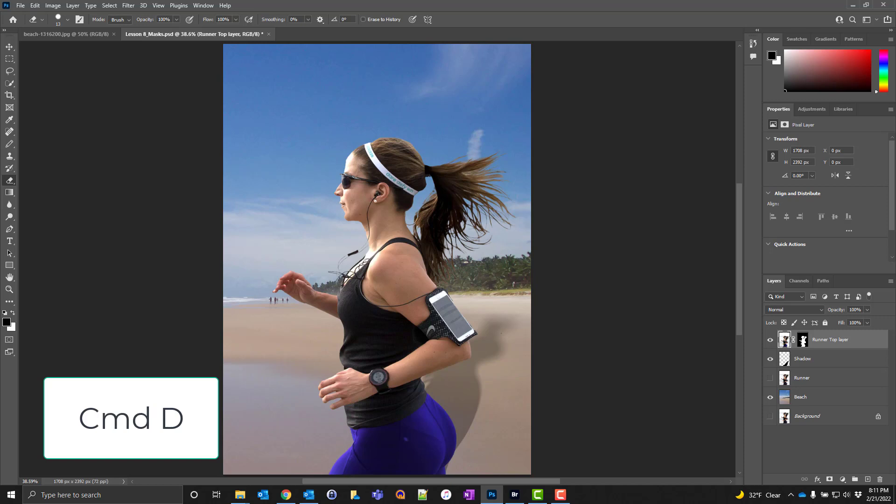
click(114, 6)
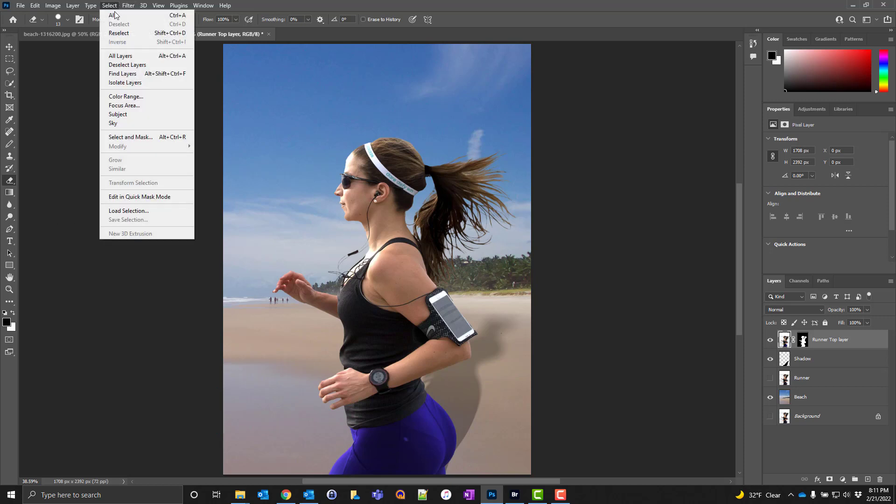
click(113, 4)
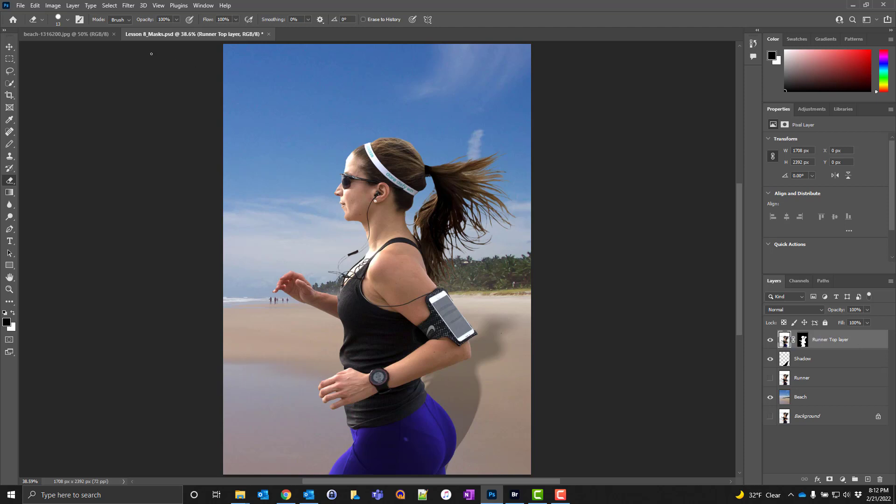
- Start Puppet Warp on the Runner Top layer and set the mesh density to More Points
click(36, 6)
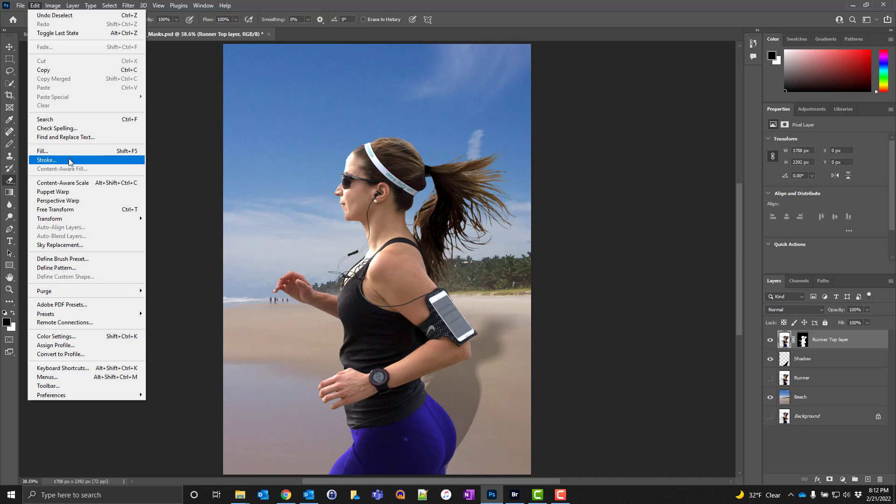
click(69, 191)
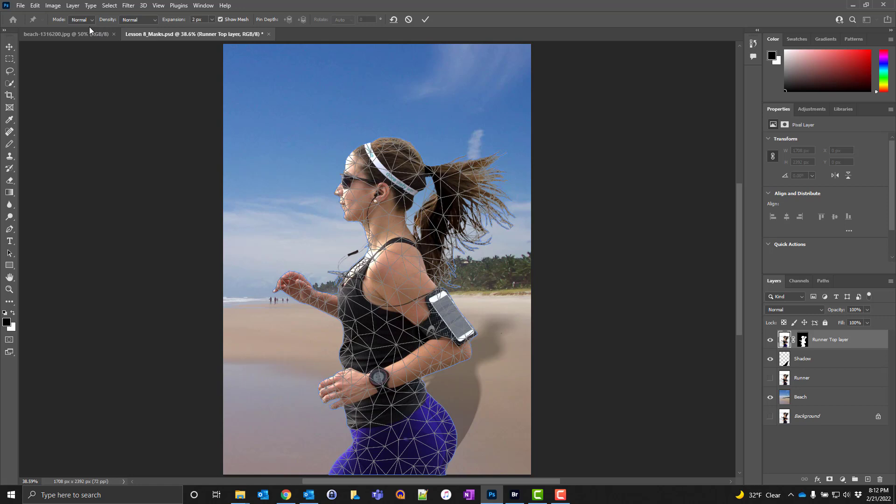
click(150, 19)
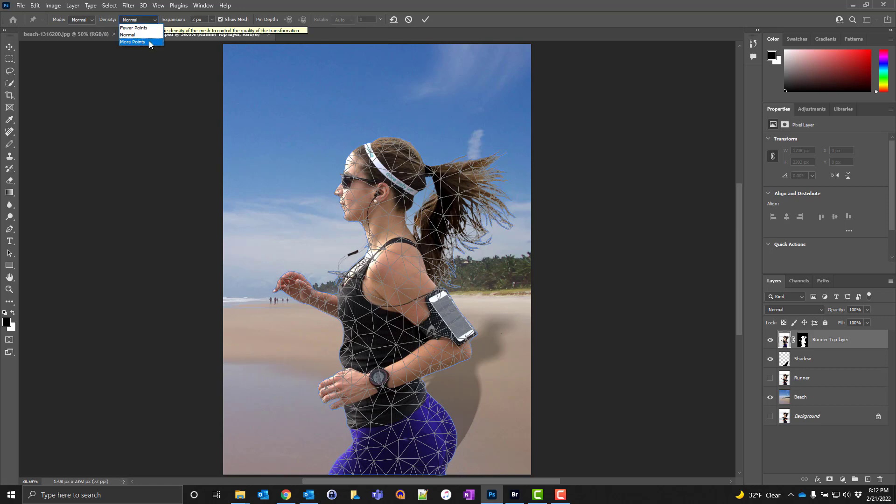
click(150, 42)
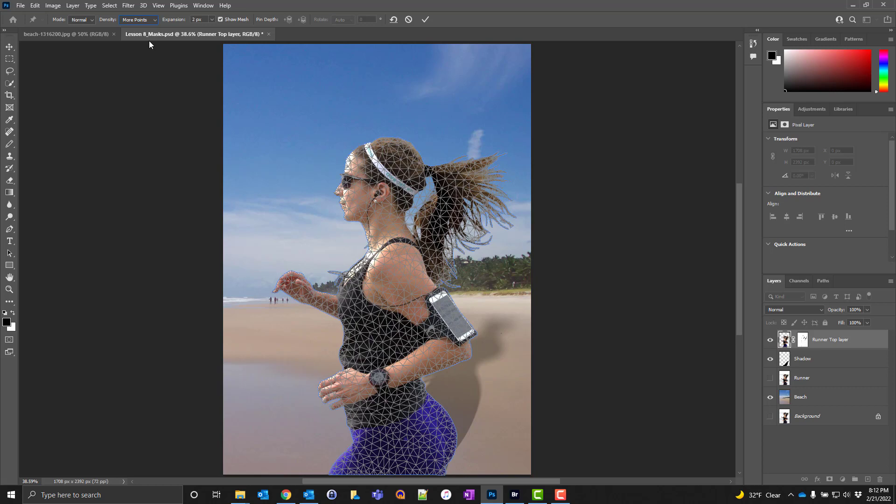
- Pin the mesh up the front edge of the leggings and waist and around the fingers of the watch hand
click(331, 472)
click(344, 453)
click(353, 443)
click(350, 429)
click(346, 414)
click(344, 406)
click(331, 409)
click(318, 387)
click(344, 369)
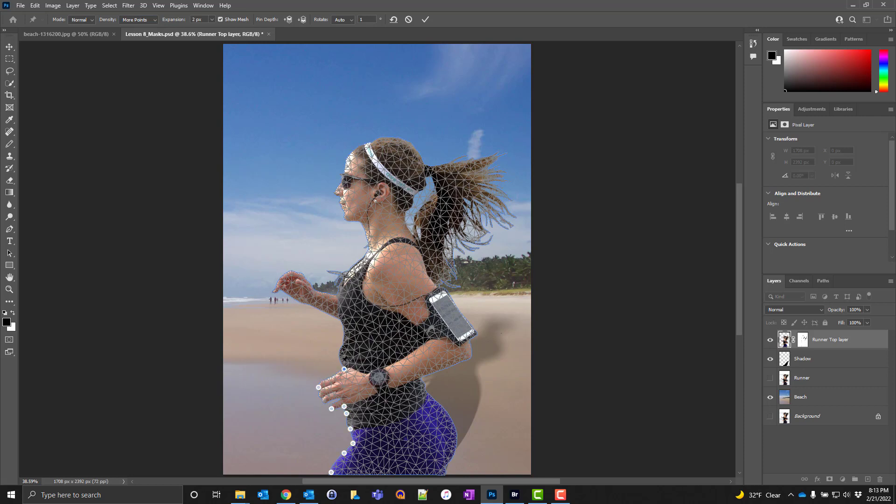
- Pin the mesh along the front edge of the black tank top between the watch hand and the raised forearm
key(ctrl+plus)
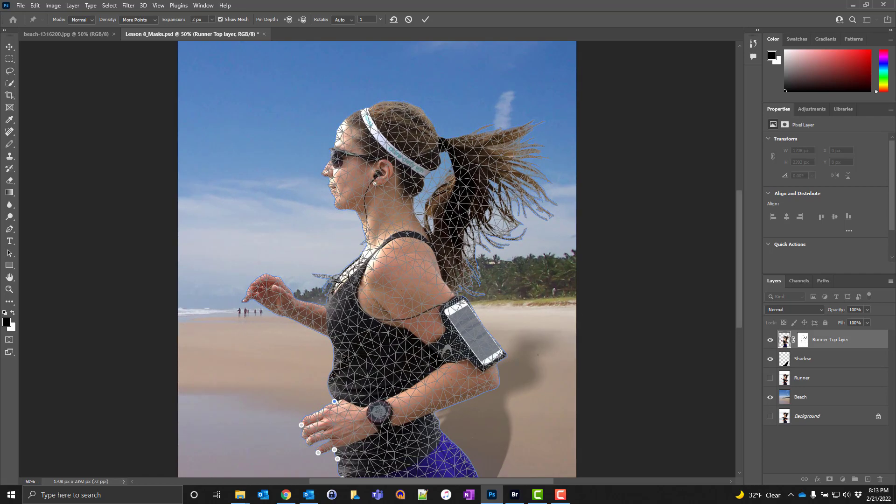
key(ctrl+plus)
scroll(313, 329, down, 3)
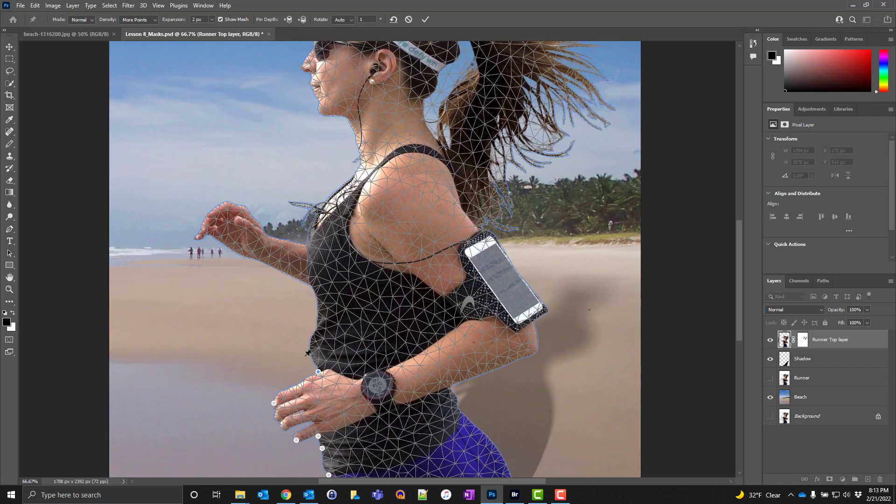
click(316, 330)
click(310, 350)
click(317, 298)
- Place warp pins around the outline of the raised forearm and hand, along both the underside and the top
click(261, 260)
click(241, 254)
click(214, 238)
click(207, 233)
click(197, 239)
click(228, 202)
key(ctrl+plus)
drag(217, 190, 246, 218)
click(209, 210)
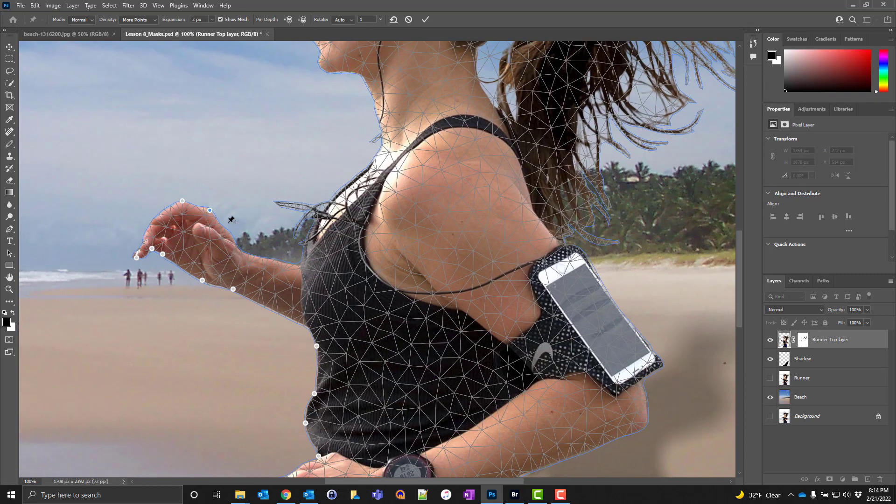
click(240, 250)
click(297, 265)
- Place warp pins on the chest, the front and nape of the neck, and down the back of the shoulder and upper arm
click(317, 219)
click(363, 174)
click(383, 143)
click(379, 123)
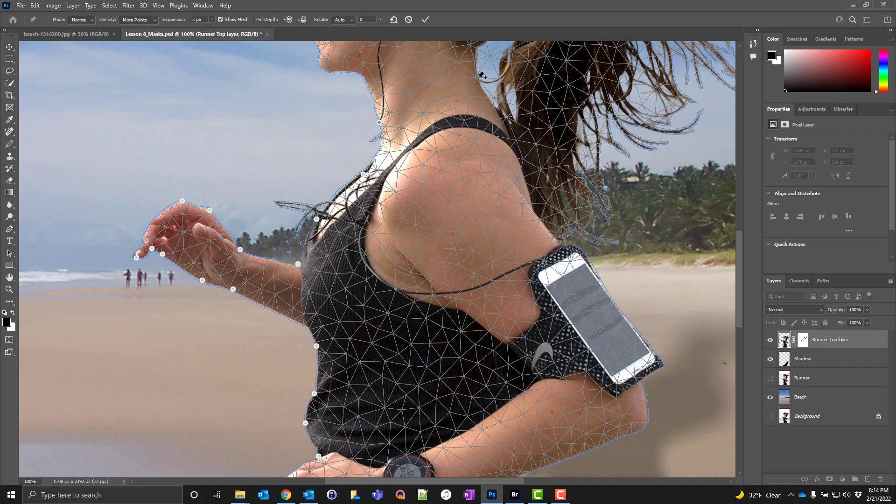
click(477, 78)
click(517, 144)
click(537, 201)
click(540, 221)
- Place warp pins along the phone armband, around the elbow, under the forearm and at the lower back
click(563, 243)
click(620, 312)
click(664, 367)
click(641, 382)
drag(679, 392, 498, 265)
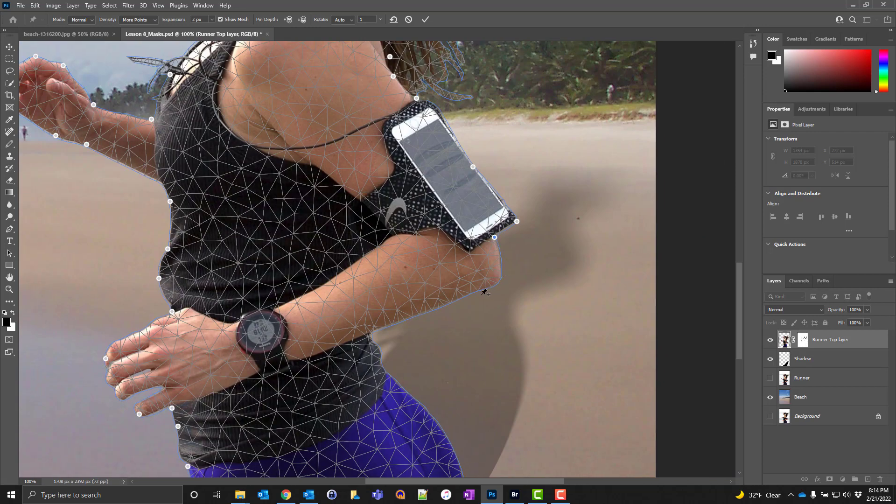
click(501, 278)
click(470, 294)
click(374, 332)
click(386, 372)
- Pin the mesh down the back edge of the leggings to the bottom of the image
drag(390, 369, 355, 209)
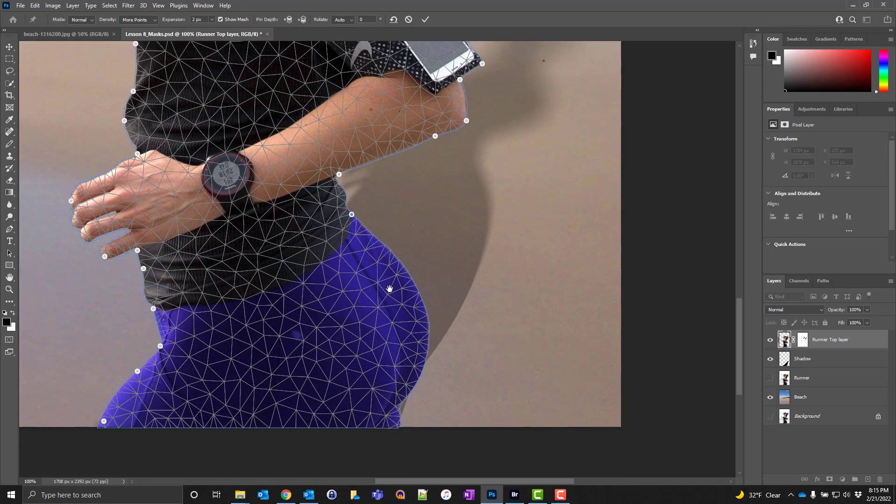
click(407, 269)
click(428, 341)
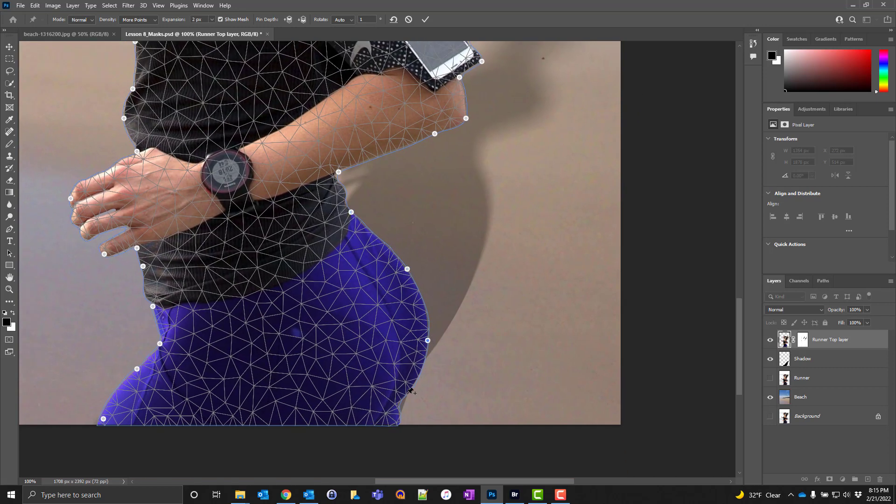
click(407, 395)
click(398, 423)
- Rotate the pin at the nape of the neck to 46° to tilt the head up, and apply the Puppet Warp
drag(380, 82, 377, 304)
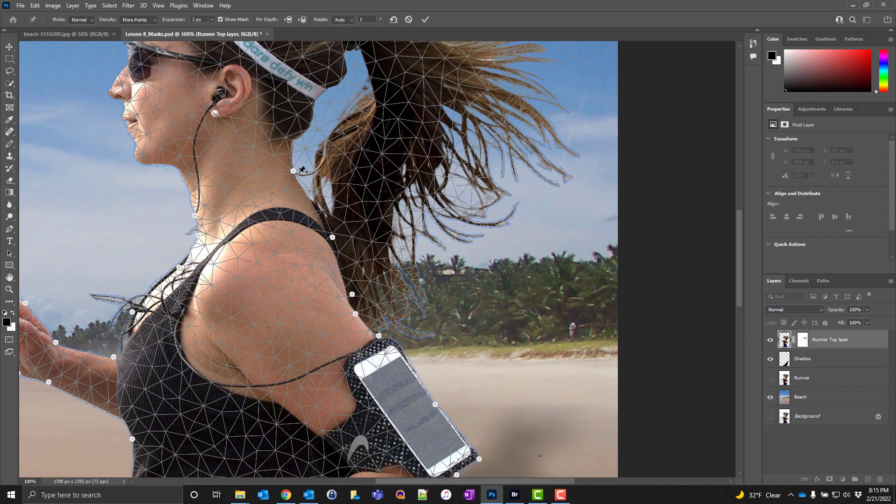
key(alt)
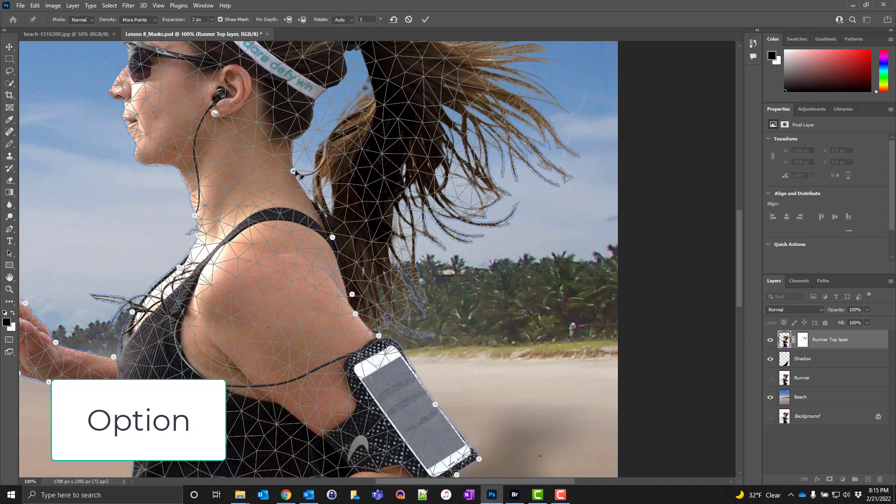
drag(301, 166, 297, 169)
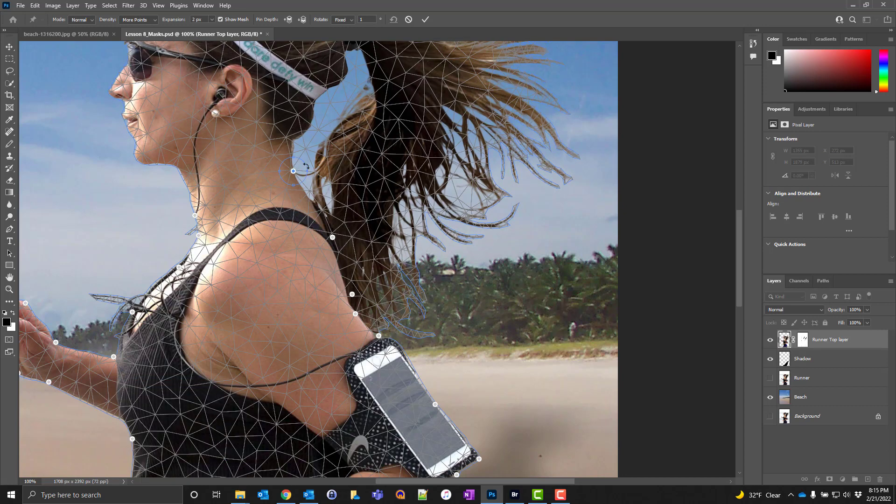
drag(300, 163, 348, 150)
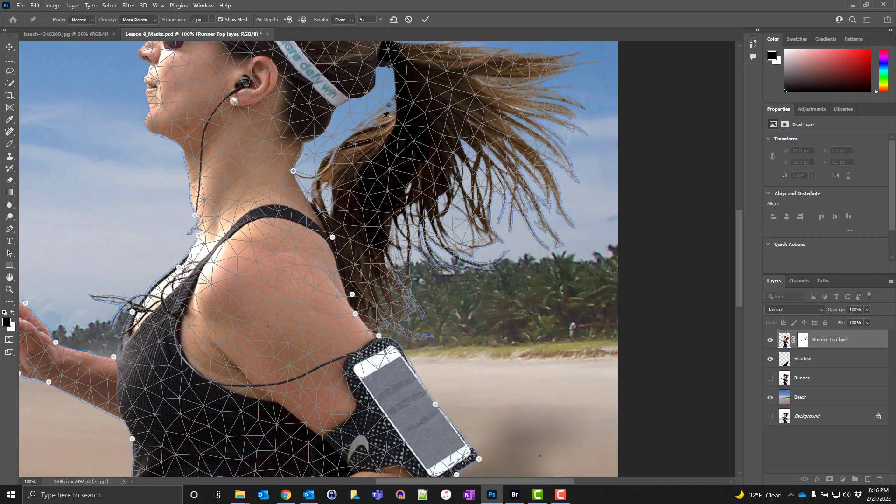
key(ctrl+minus)
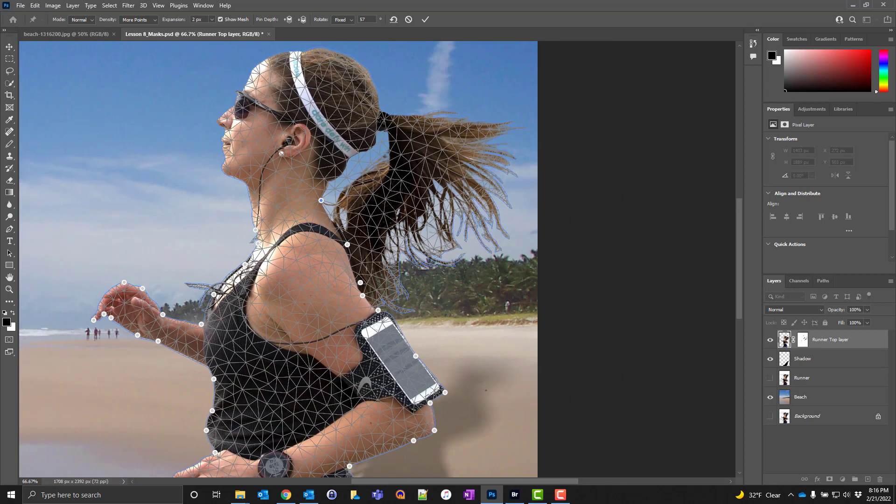
drag(366, 135, 333, 196)
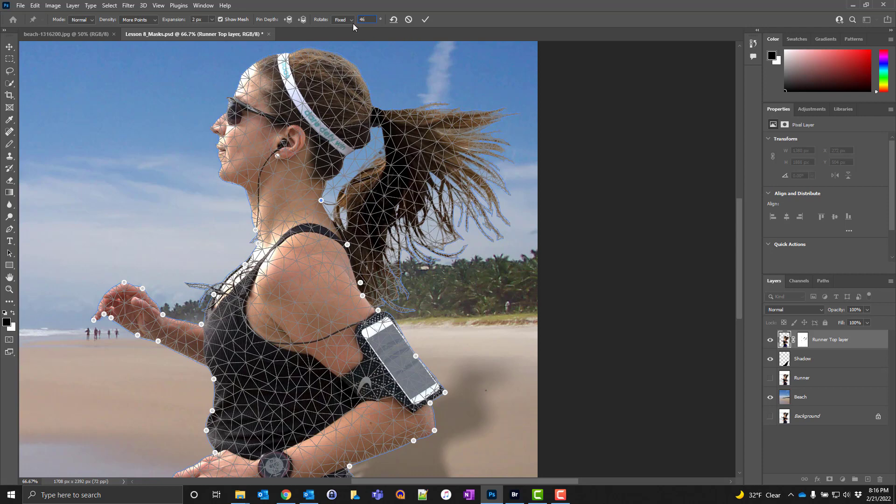
click(427, 19)
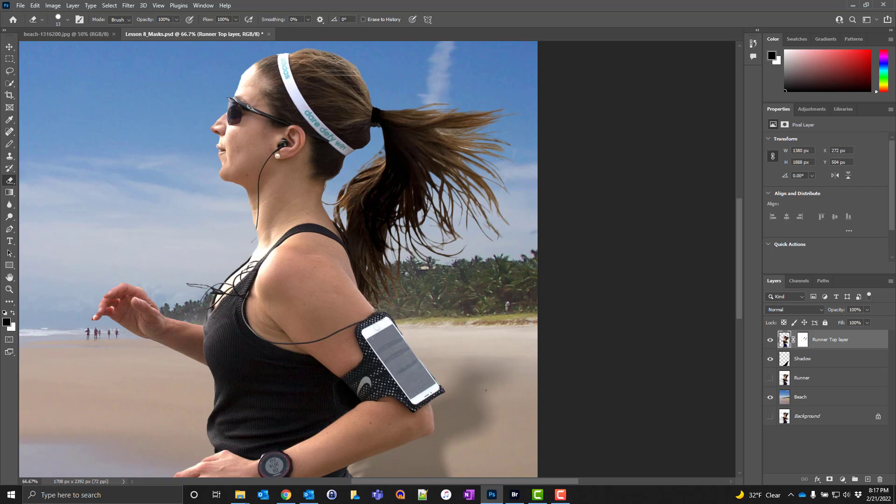
- Duplicate the Background layer as "Headphone Wires" and place the copy, made visible, above all other layers
click(833, 419)
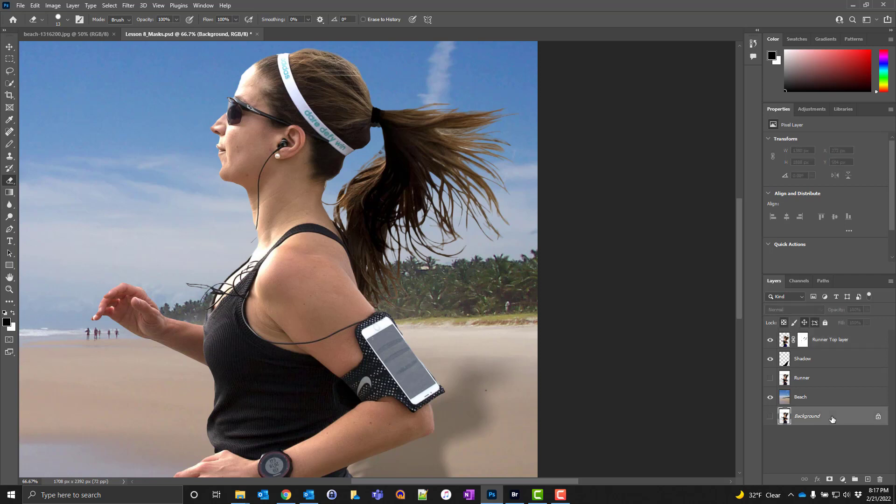
right_click(832, 419)
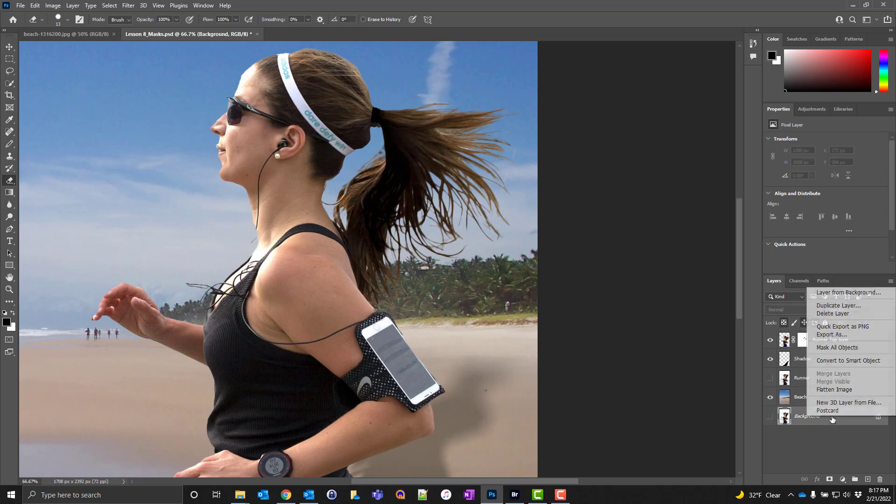
click(845, 306)
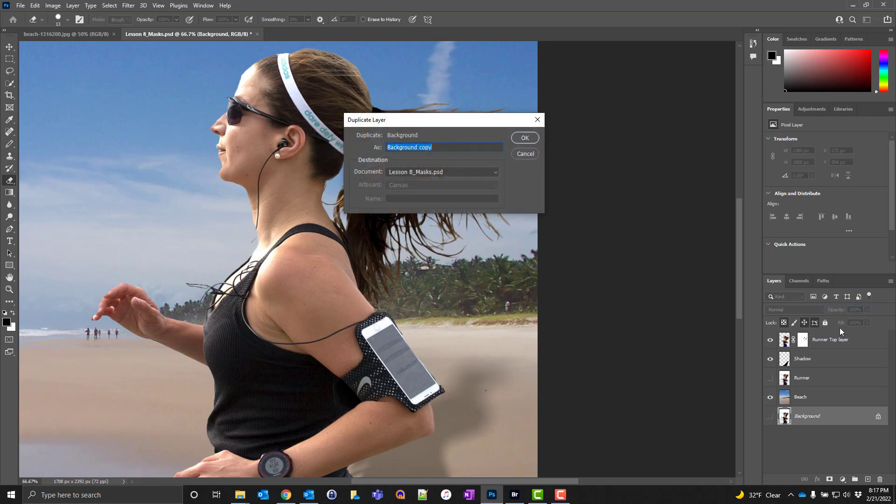
click(471, 147)
double_click(470, 148)
double_click(469, 148)
click(470, 149)
drag(467, 150, 361, 148)
text(Headphone Wires)
click(519, 135)
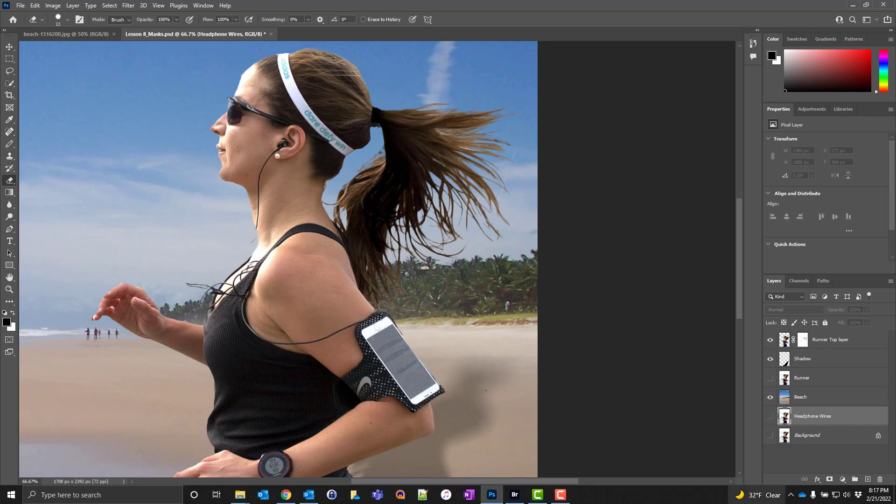
drag(812, 418, 786, 342)
click(771, 341)
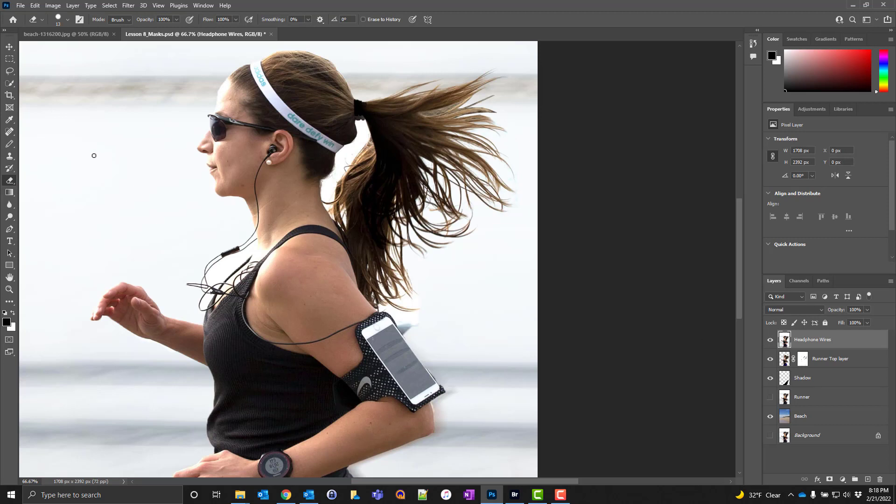
- Select an elliptical area around the headphone wires at the runner's chest and turn it into a mask on the Headphone Wires layer
right_click(9, 60)
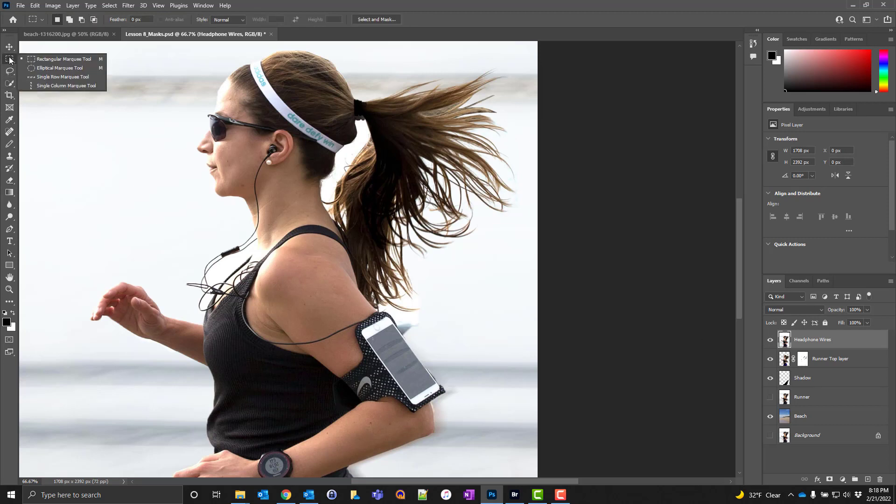
click(47, 69)
drag(252, 224, 181, 319)
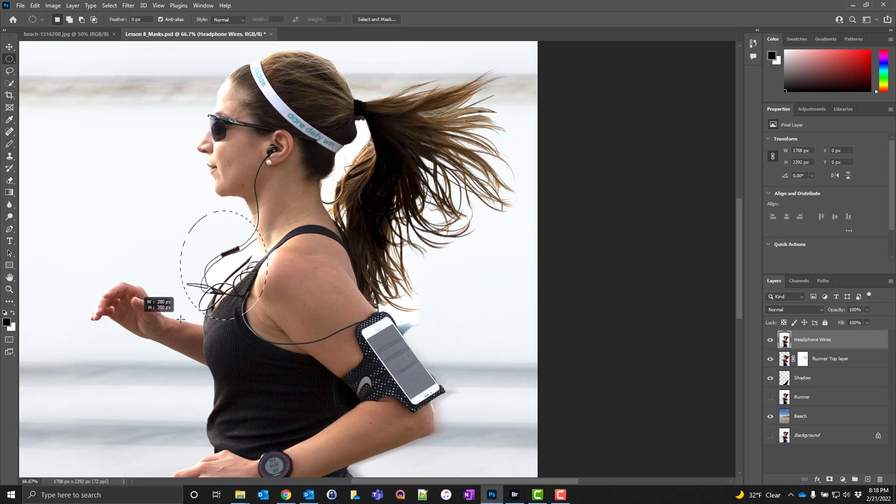
mouse_move(181, 319)
mouse_down()
mouse_move(215, 303)
mouse_move(179, 326)
mouse_up()
click(830, 480)
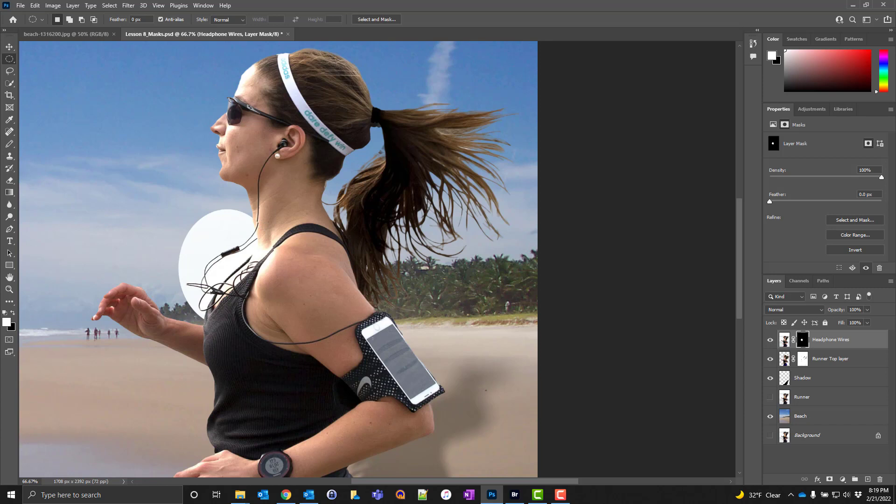
- Hide the Runner Top layer, Shadow and Beach layers to check the masked Headphone Wires area alone, and show them again
click(771, 359)
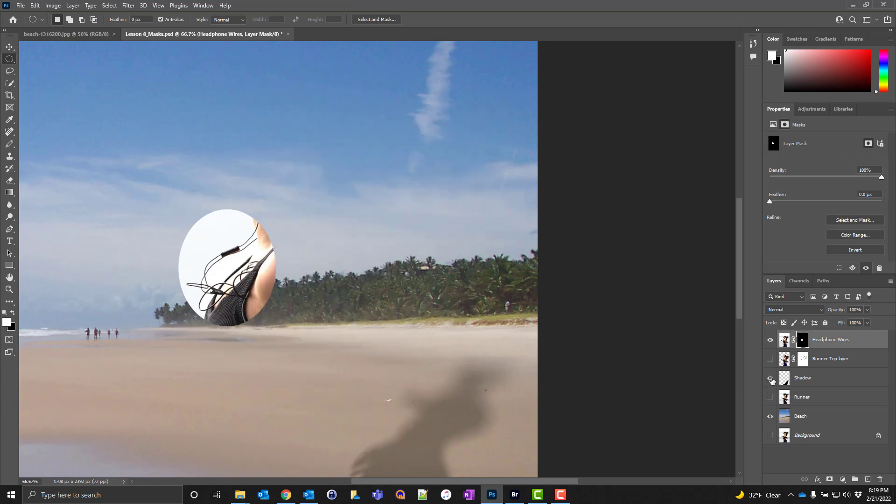
click(771, 379)
click(770, 416)
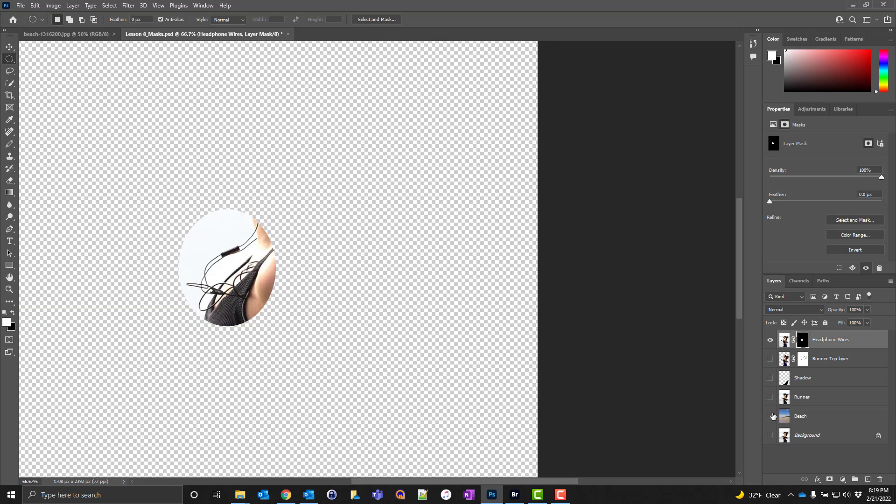
click(771, 416)
click(770, 359)
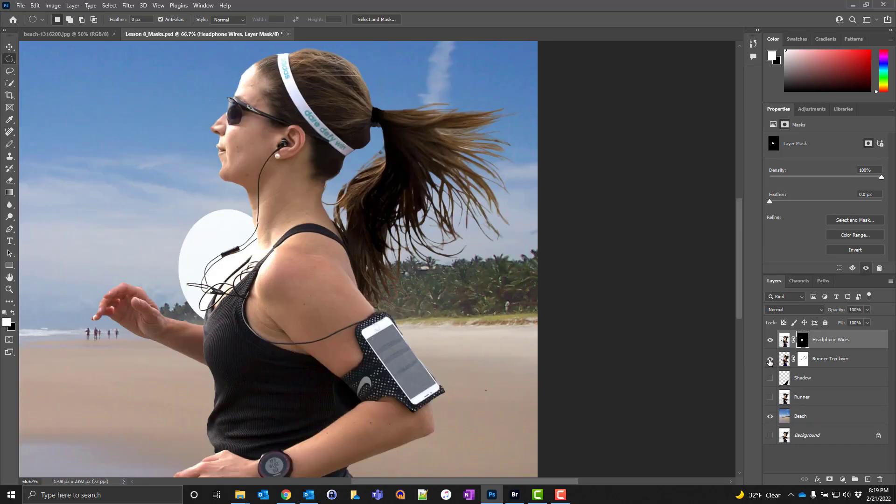
click(771, 379)
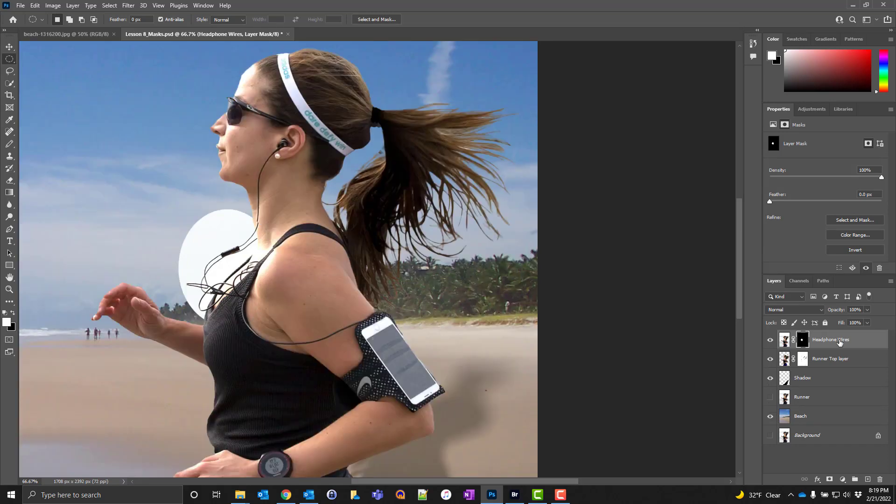
- Open the Headphone Wires layer mask for refinement in Select and Mask
click(109, 5)
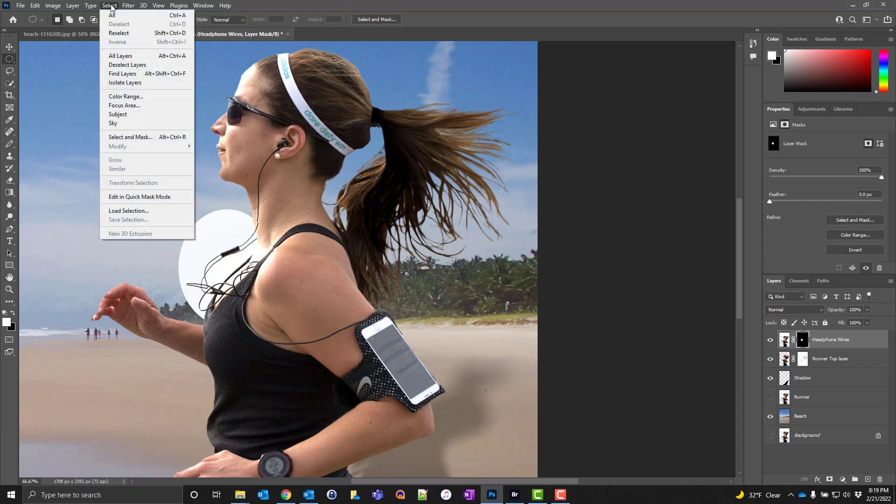
click(125, 138)
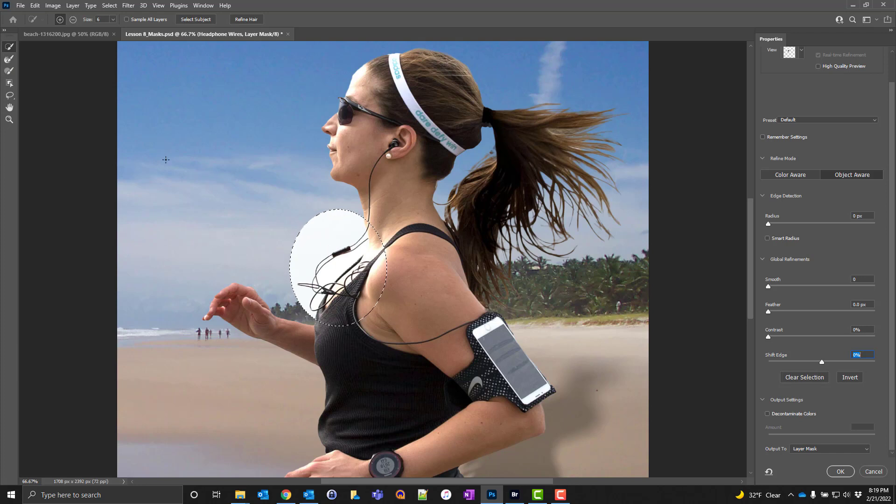
- Try to paint away the white backdrop at the ellipse's edge with the Brush tool, and undo the stroke
click(9, 71)
click(304, 257)
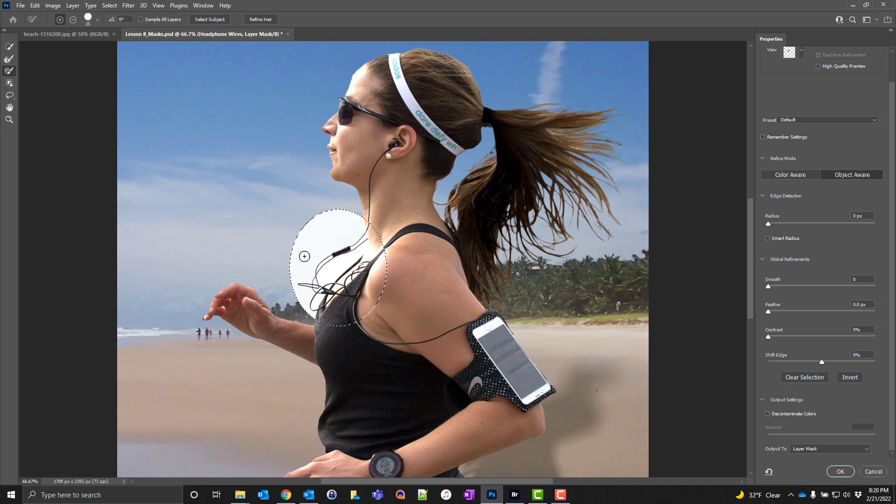
mouse_move(311, 245)
mouse_down()
mouse_move(322, 236)
mouse_move(308, 235)
mouse_up()
key(alt)
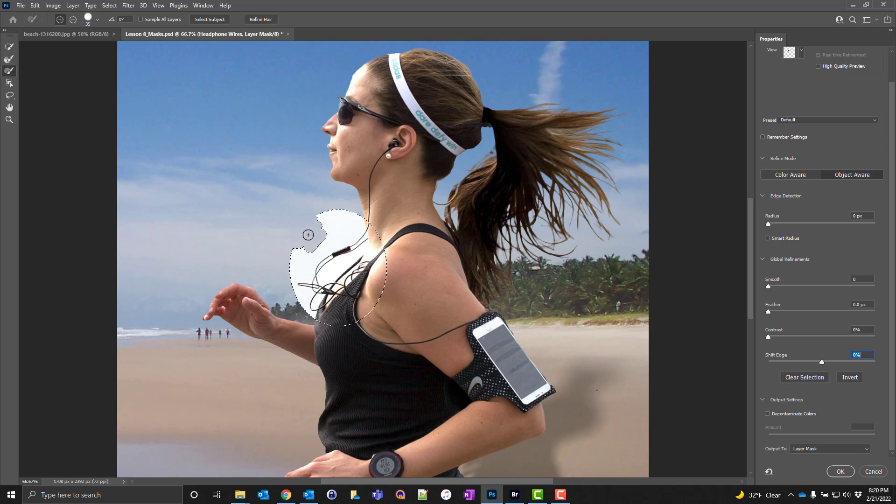
key(ctrl+z)
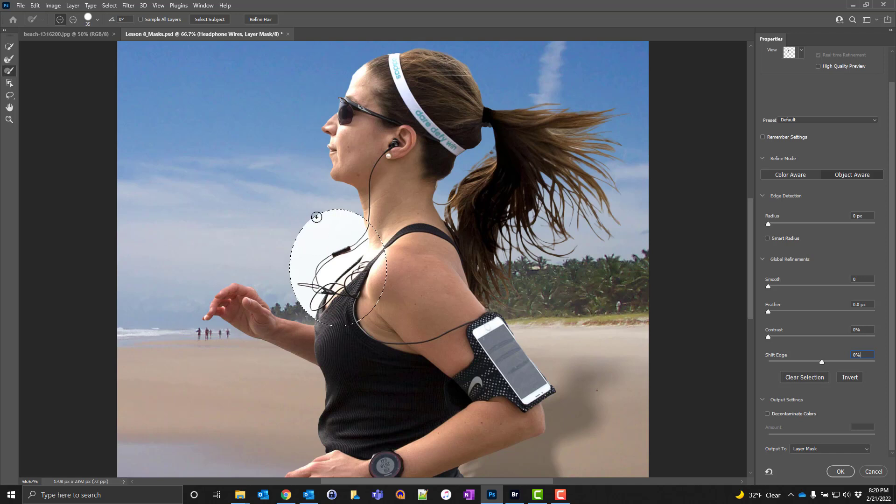
- Subtract the white backdrop around the headphone wires from the mask with the Quick Selection tool
click(9, 47)
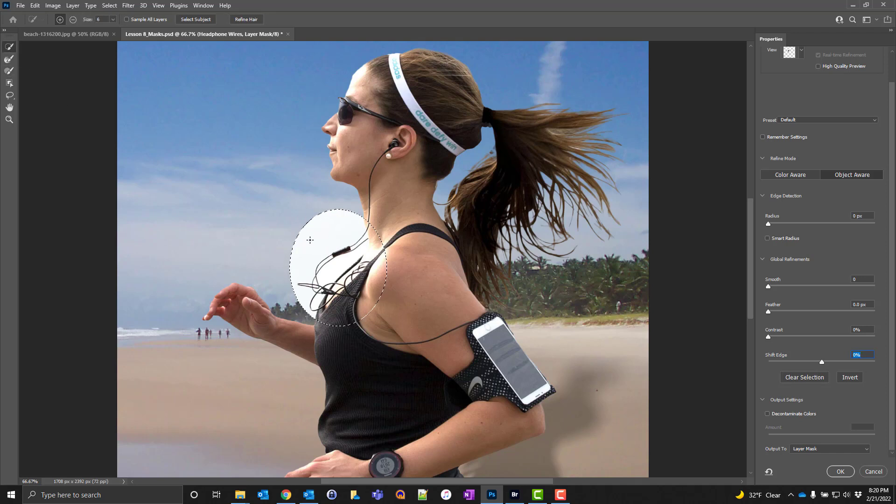
key(alt)
mouse_move(309, 250)
mouse_down()
mouse_move(339, 229)
mouse_move(310, 227)
mouse_move(295, 255)
mouse_move(301, 226)
mouse_move(312, 219)
mouse_move(294, 264)
mouse_move(311, 266)
mouse_up()
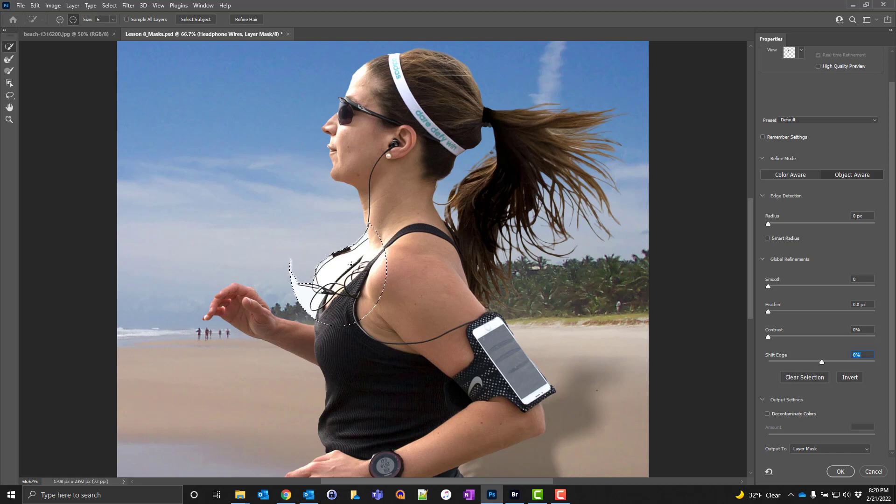
drag(364, 232, 339, 268)
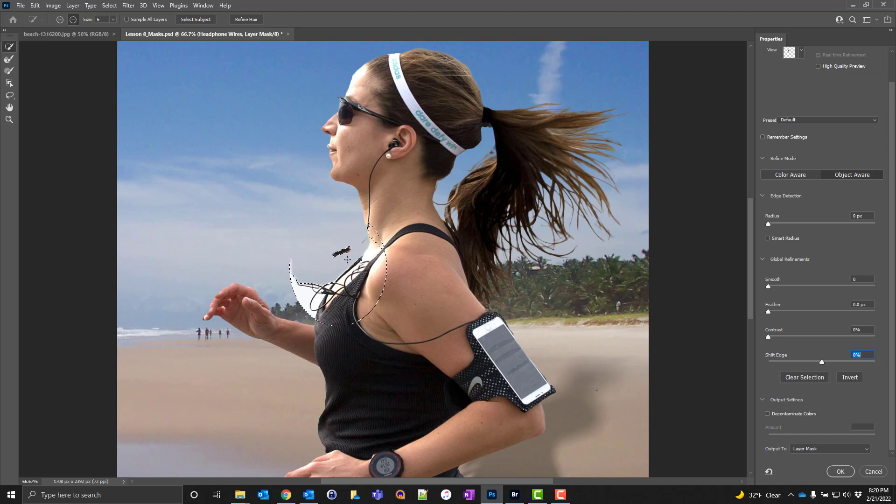
mouse_move(293, 271)
mouse_down()
mouse_move(322, 308)
mouse_move(357, 268)
mouse_move(371, 228)
mouse_move(377, 283)
mouse_move(327, 308)
mouse_move(337, 290)
mouse_move(330, 313)
mouse_up()
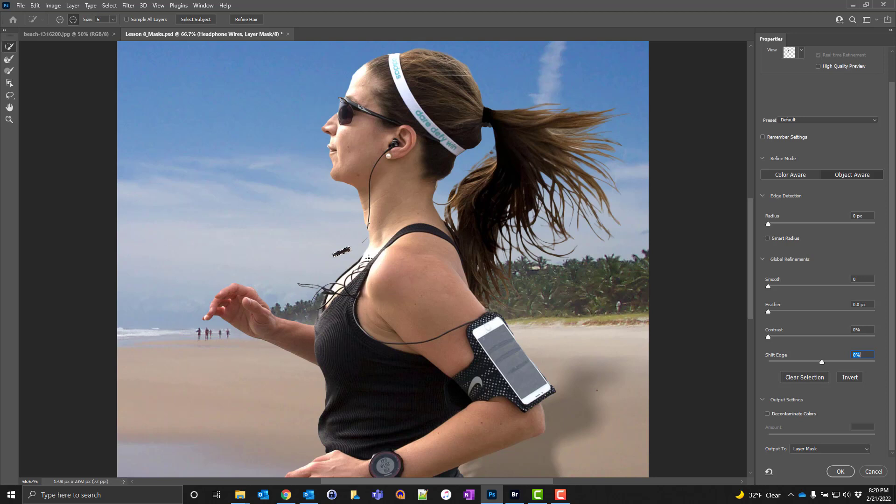
key(alt)
- Recover the loose wires between the neck, inline remote and cable tangle with the Refine Edge Brush at size 50
key(ctrl+plus)
key(ctrl+plus)
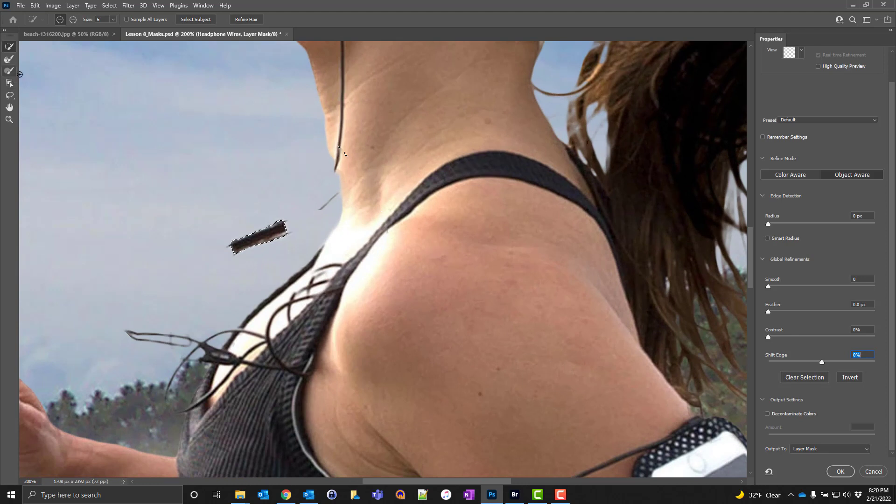
click(9, 59)
click(306, 213)
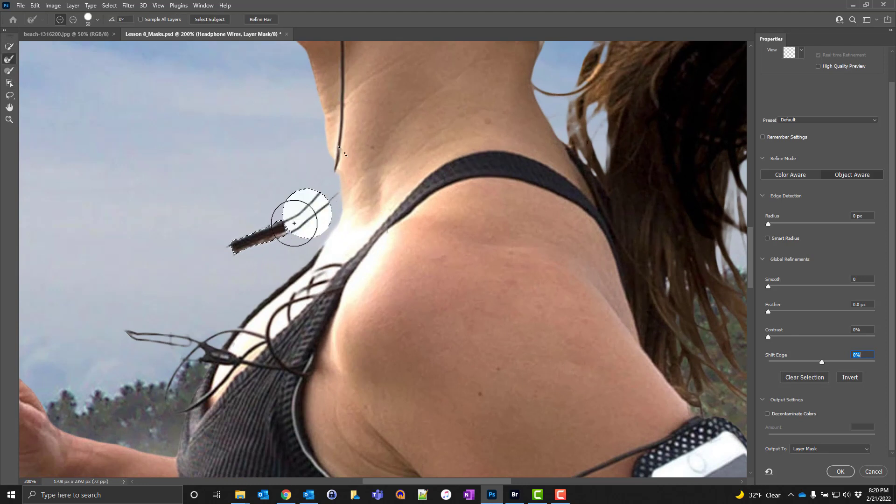
mouse_move(295, 223)
mouse_down()
mouse_move(232, 245)
mouse_move(164, 296)
mouse_move(161, 332)
mouse_move(196, 355)
mouse_move(222, 345)
mouse_move(246, 318)
mouse_up()
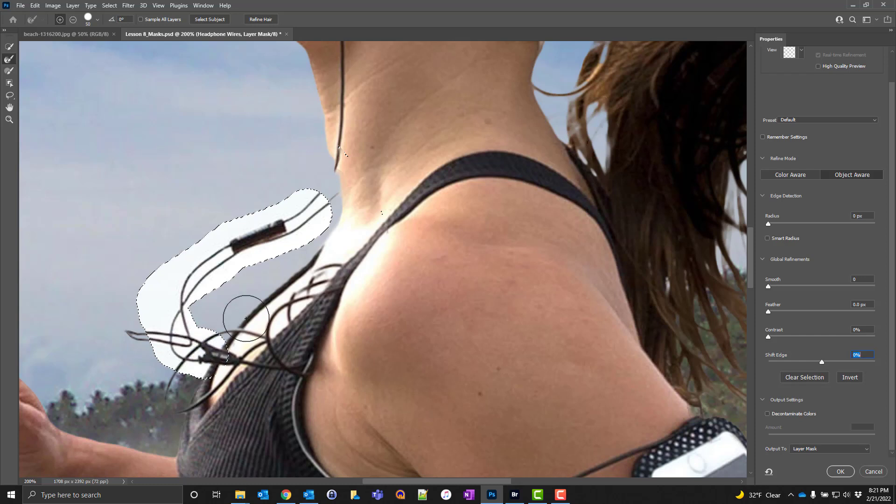
drag(246, 319, 246, 319)
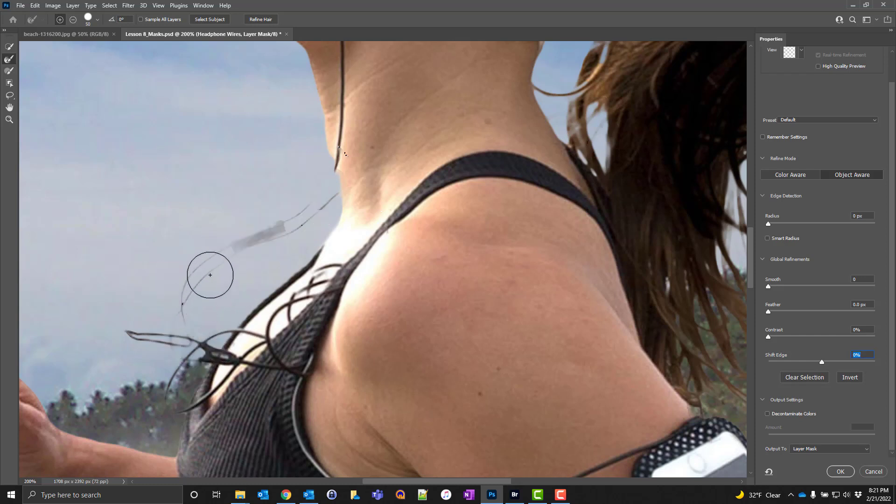
mouse_move(210, 270)
mouse_down()
mouse_move(188, 349)
mouse_move(174, 332)
mouse_up()
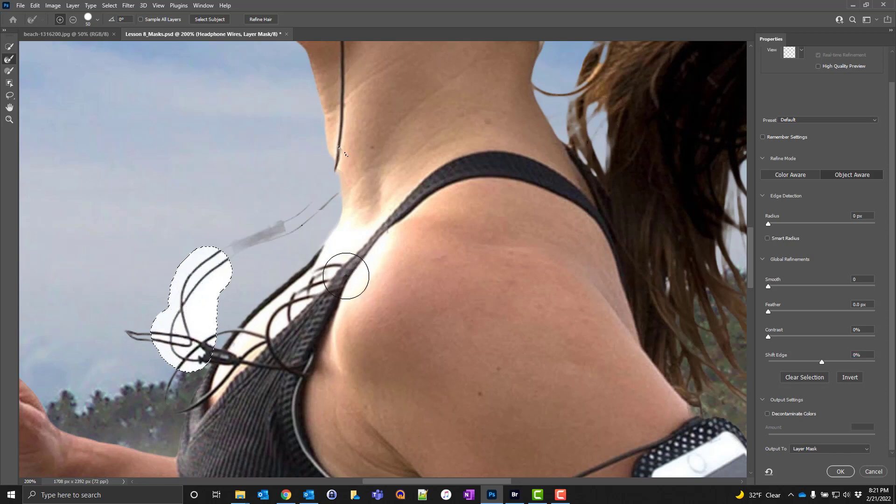
mouse_move(319, 218)
mouse_down()
mouse_move(338, 173)
mouse_move(329, 189)
mouse_up()
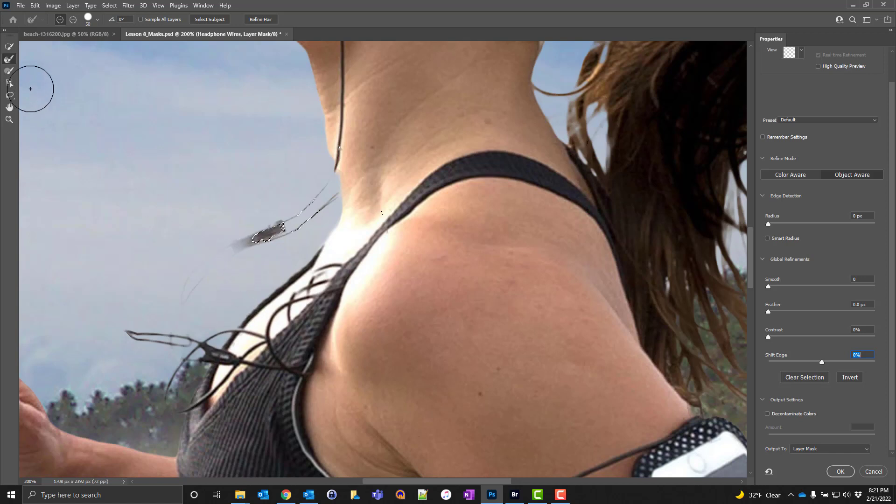
- Add parts of the faded inline remote and its wires back to the mask with the Quick Selection tool
click(9, 46)
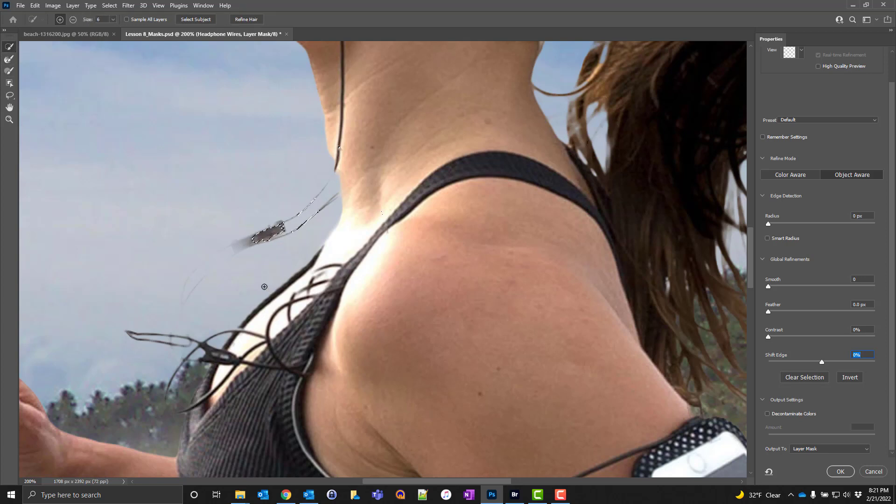
drag(245, 245, 258, 246)
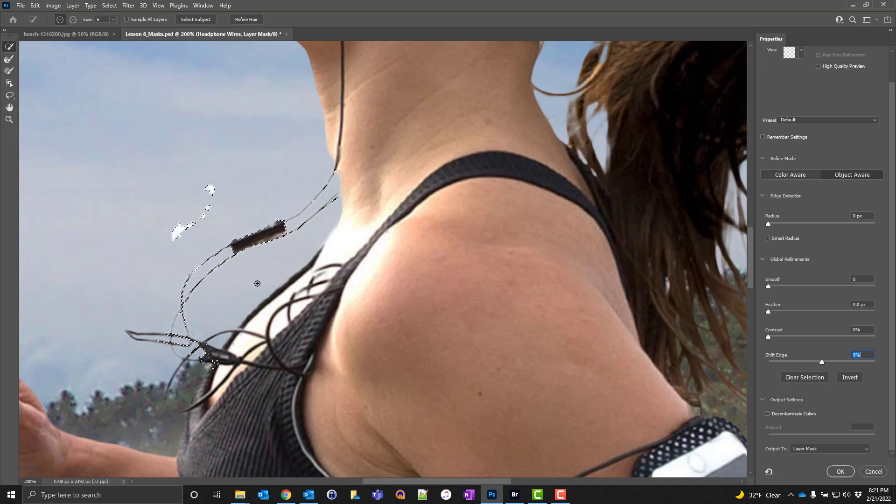
drag(250, 240, 166, 328)
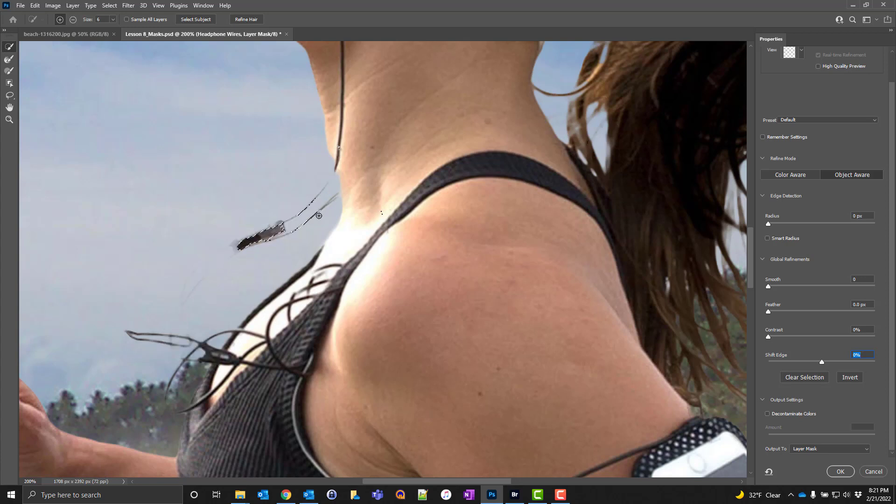
- Paint the inline remote fully back into the mask with the Brush tool reduced to size 10
click(10, 71)
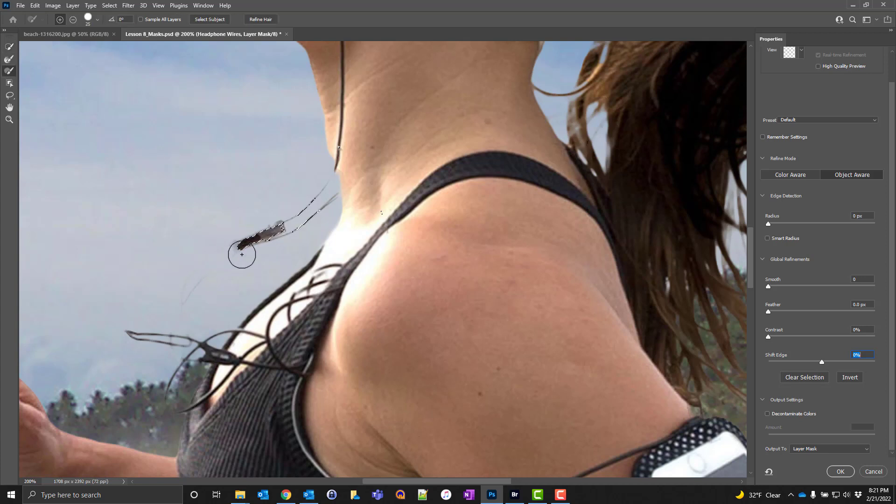
key(bracketleft)
key(bracketleft)
key(bracketleft)
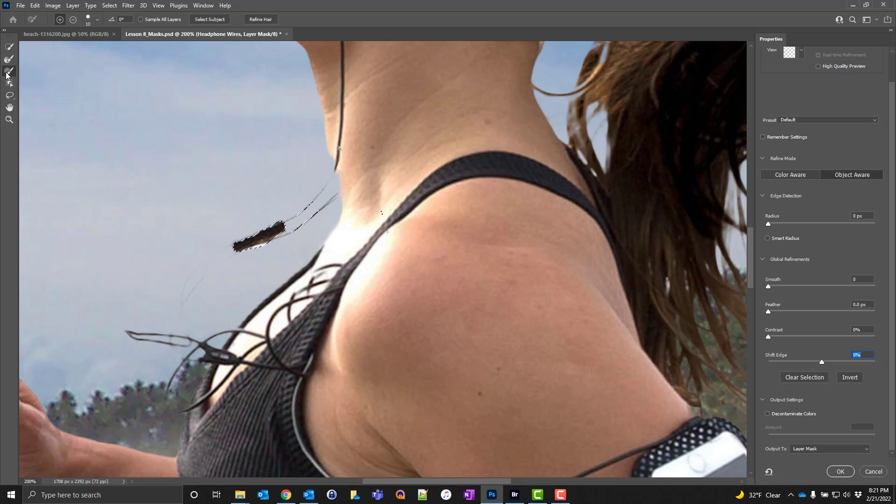
- Refine the wires running from the inline remote down to the cable tangle with the Refine Edge Brush at size 20
click(10, 60)
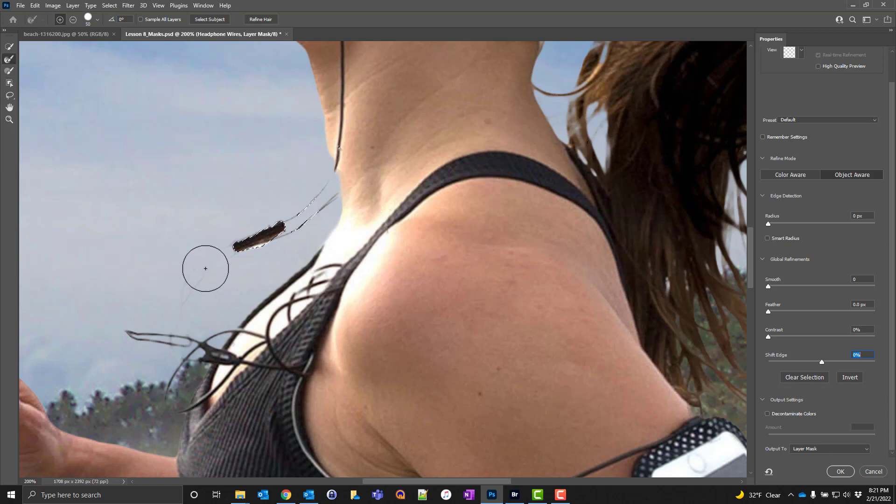
key(bracketleft)
key(bracketleft)
key(bracketleft)
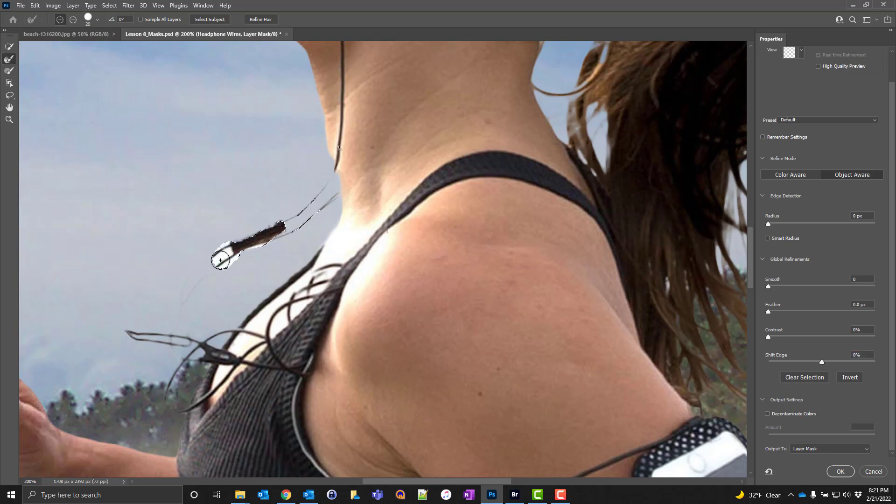
mouse_move(220, 260)
mouse_down()
mouse_move(191, 287)
mouse_move(184, 333)
mouse_move(171, 347)
mouse_move(177, 309)
mouse_up()
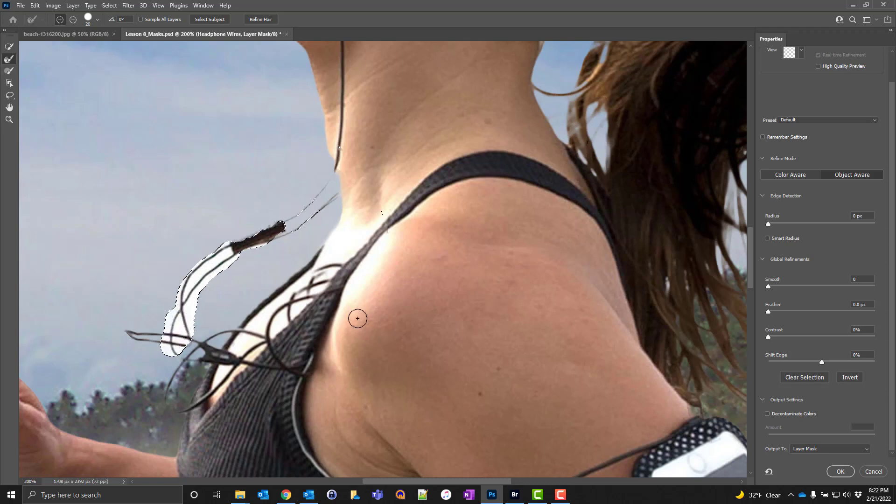
- Undo the last wire refinement and try refining the wire ends at the neck and cable tangle with the size 20 Refine Edge Brush
key(ctrl+z)
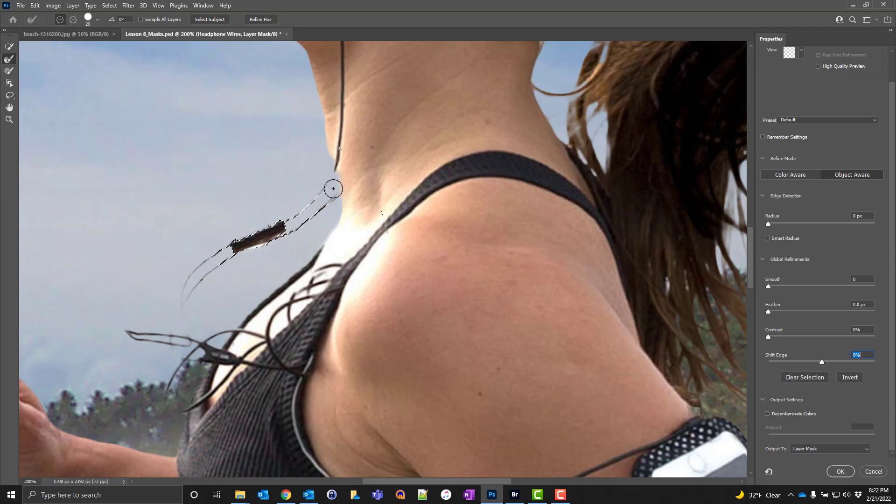
drag(334, 189, 330, 194)
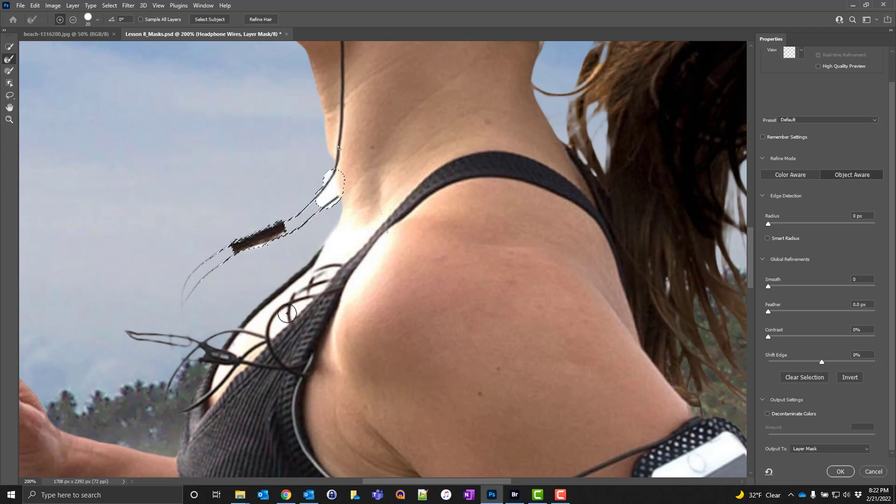
key(ctrl+z)
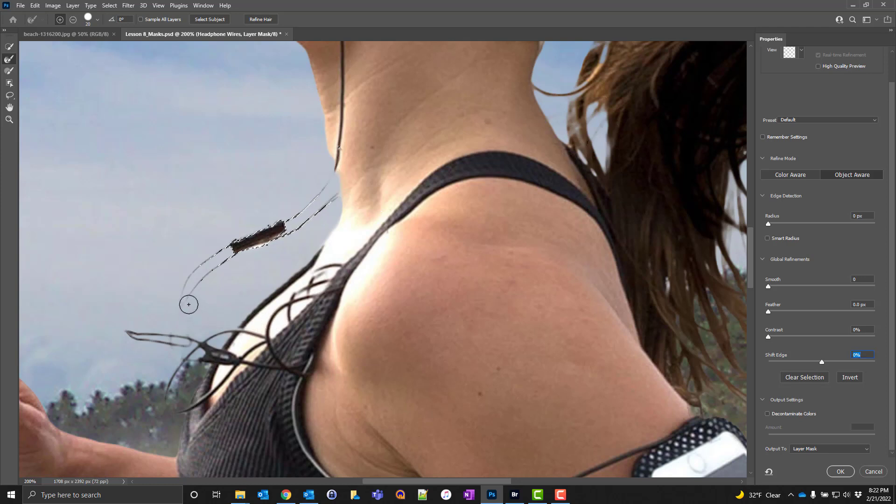
mouse_move(188, 304)
mouse_down()
mouse_move(180, 334)
mouse_move(182, 346)
mouse_move(195, 342)
mouse_move(192, 357)
mouse_up()
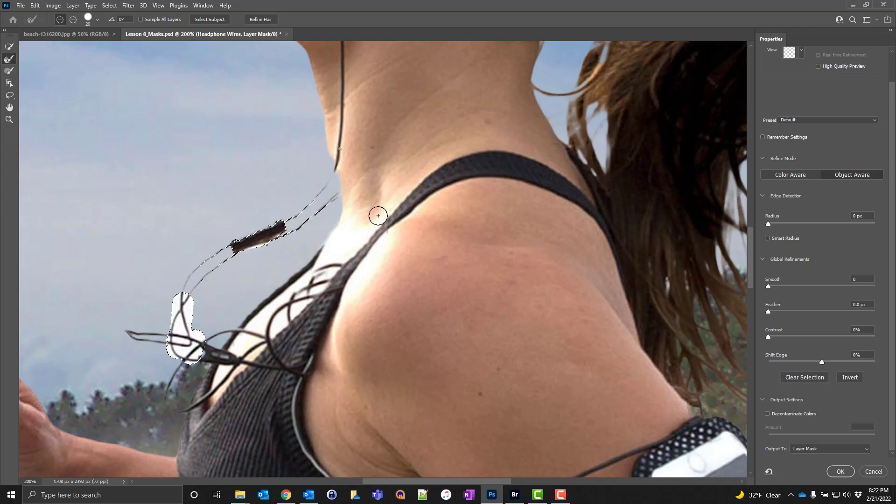
key(ctrl+z)
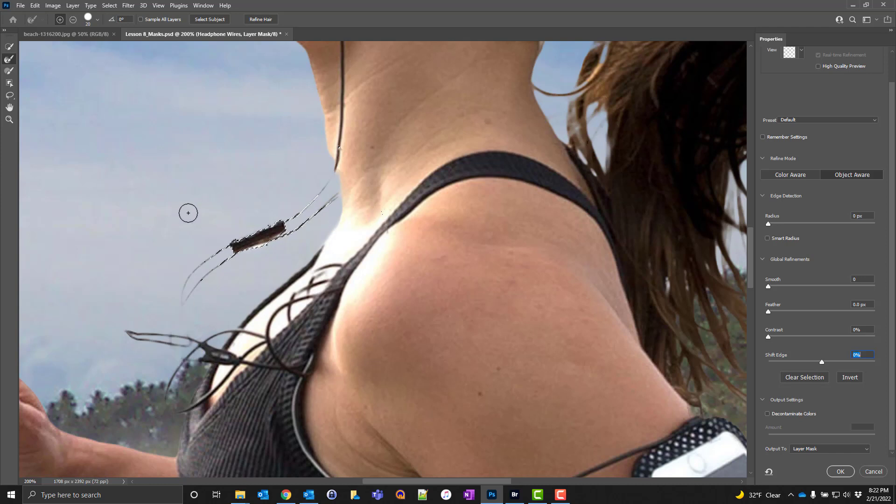
- Touch up the faint wire ends at the neck and above the cable tangle with the Refine Edge Brush reduced to size 8
key(bracketleft)
key(bracketleft)
key(bracketleft)
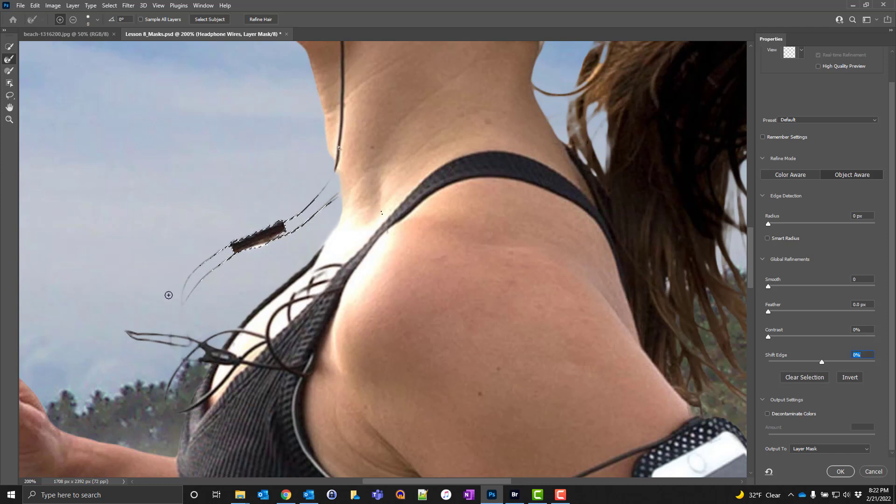
mouse_move(182, 312)
mouse_down()
mouse_move(189, 351)
mouse_move(167, 340)
mouse_move(164, 321)
mouse_move(174, 312)
mouse_move(172, 344)
mouse_up()
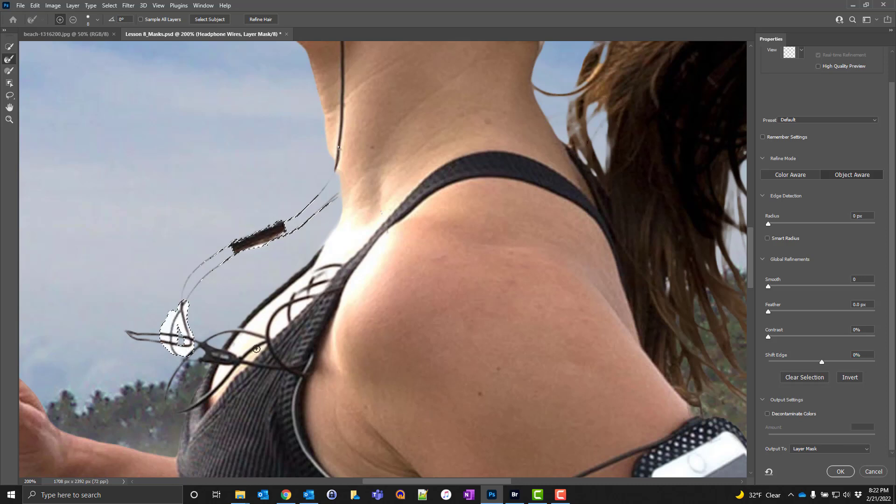
key(ctrl+z)
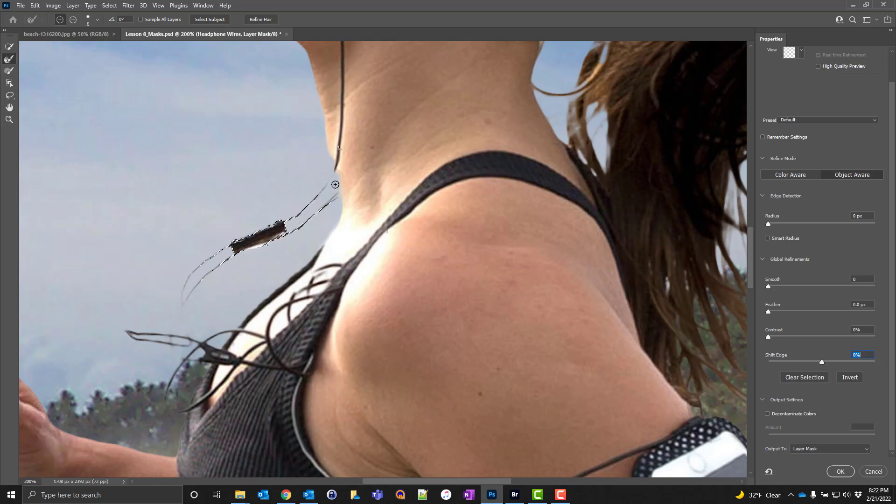
drag(337, 171, 313, 204)
mouse_move(182, 298)
mouse_down()
mouse_move(194, 343)
mouse_move(174, 349)
mouse_move(171, 325)
mouse_move(193, 283)
mouse_up()
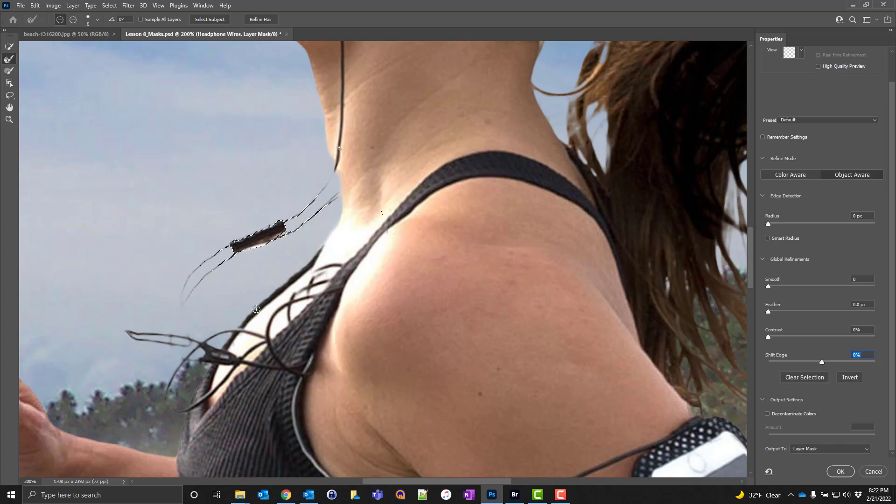
- Shift the mask edge slightly outward and apply the refinement to the Headphone Wires layer mask
key(ctrl+minus)
key(ctrl+minus)
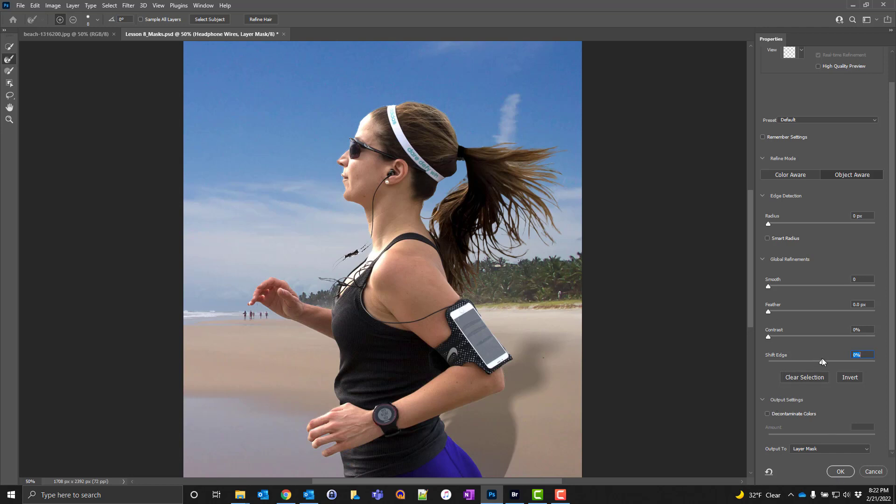
drag(825, 360, 829, 360)
click(836, 362)
click(840, 471)
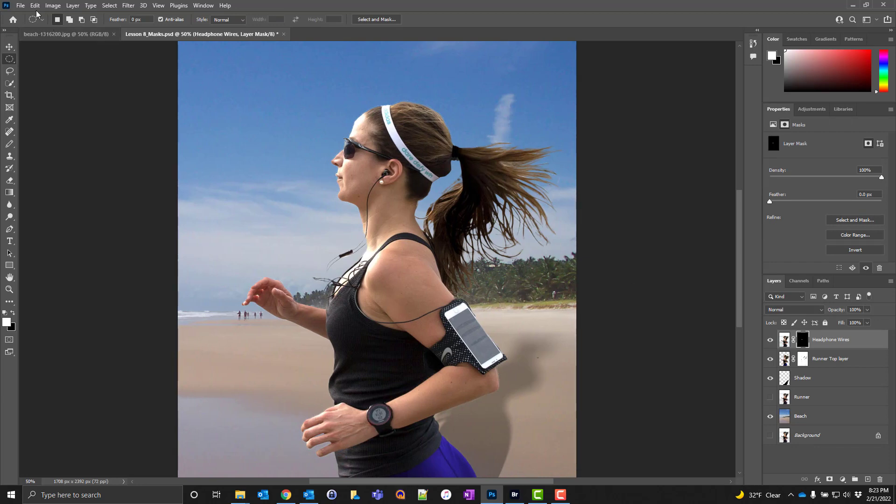
- Save the composite on the computer as the Photoshop file Lesson 8_Complete in the Lesson 8 folder, with Maximize Compatibility on
click(22, 6)
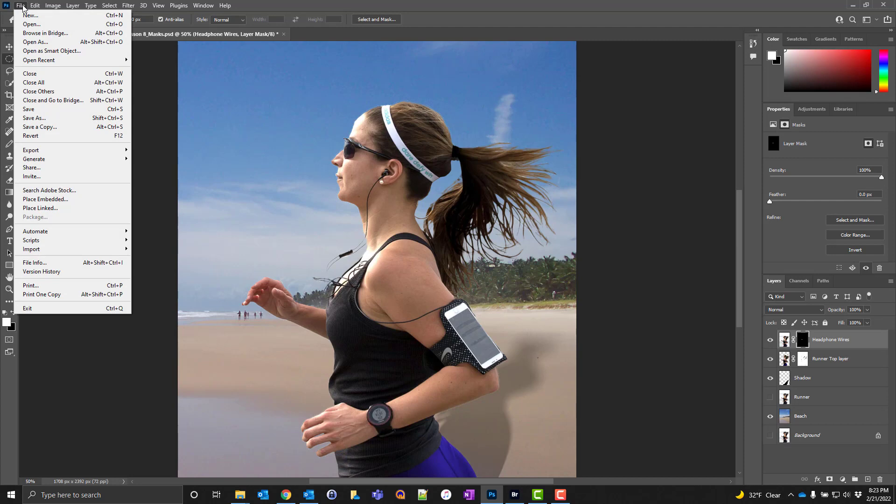
click(54, 120)
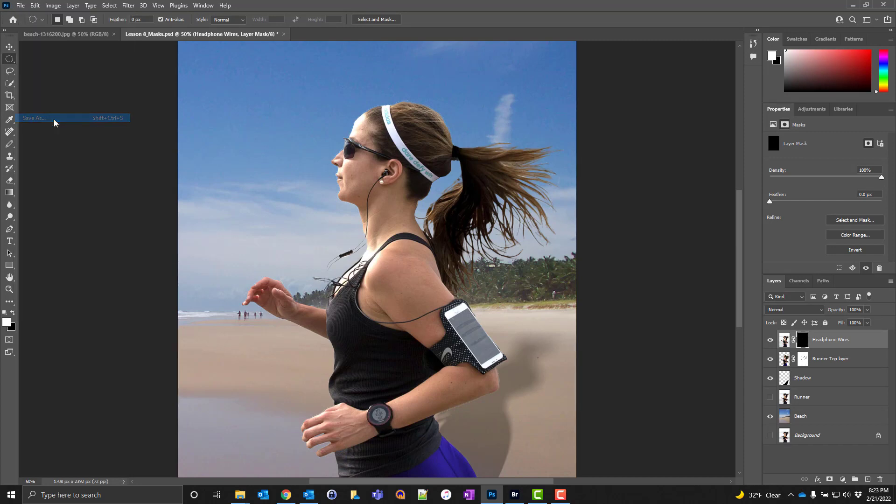
click(526, 329)
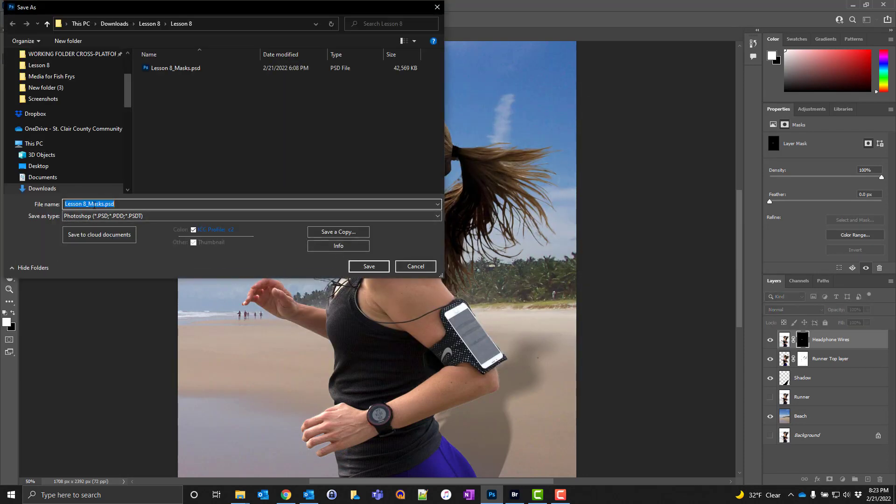
drag(83, 204, 115, 205)
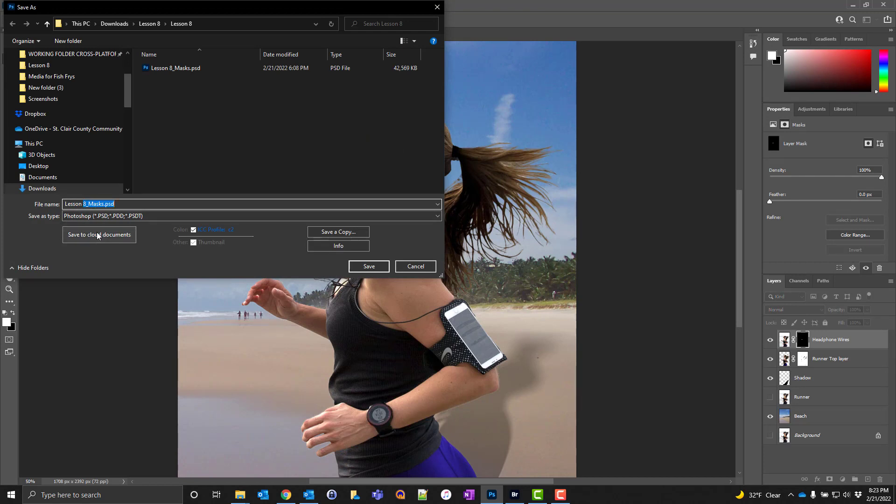
text(8_Complete)
click(369, 266)
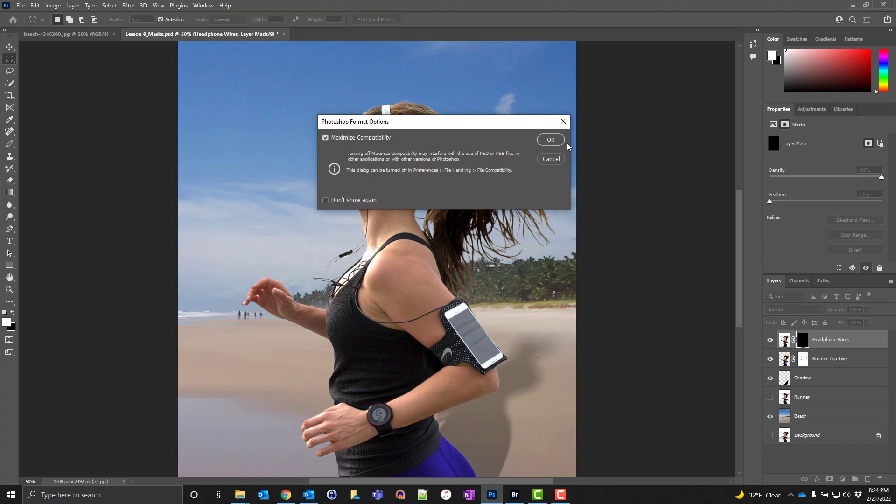
click(551, 139)
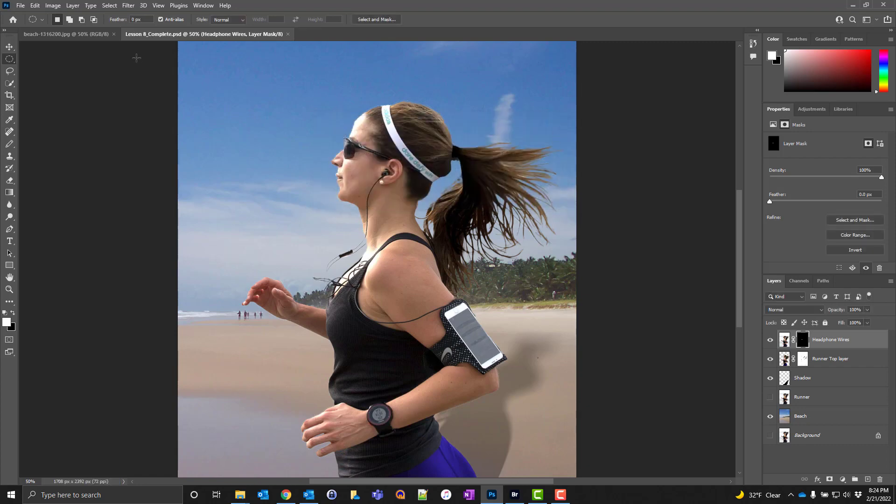
- Start saving a copy of the composite on the computer in JPEG format
click(20, 6)
click(55, 122)
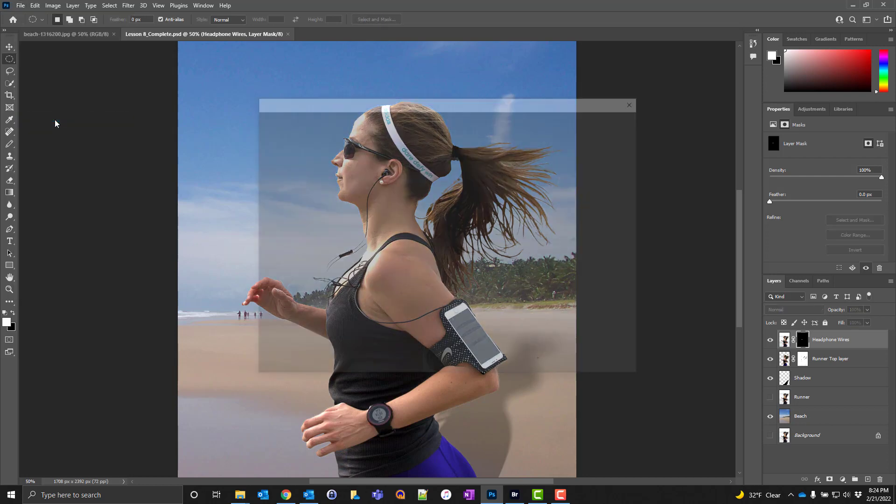
click(517, 330)
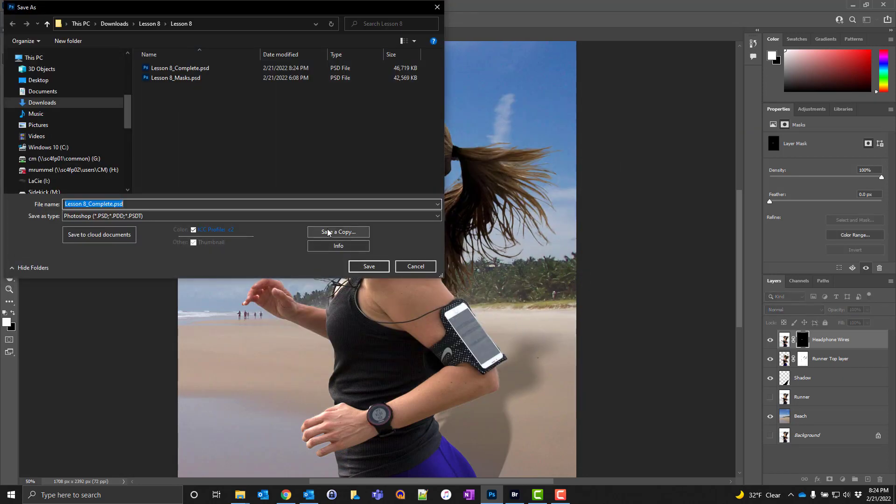
click(327, 232)
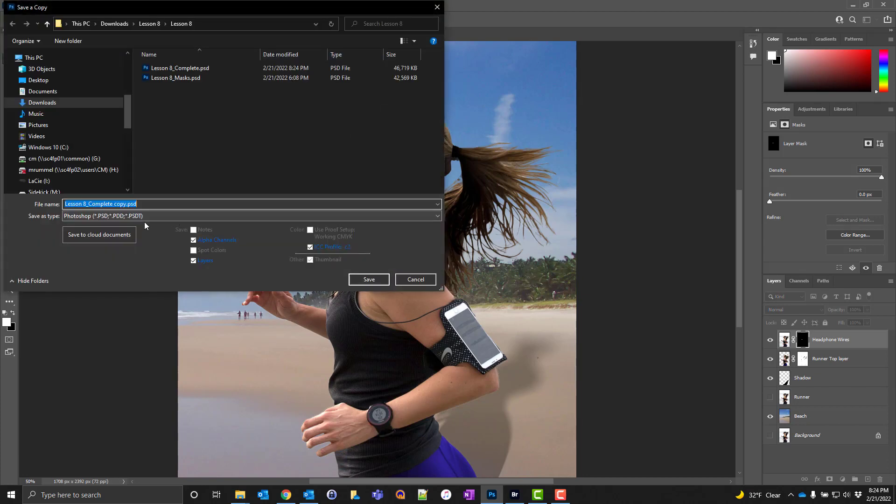
click(141, 217)
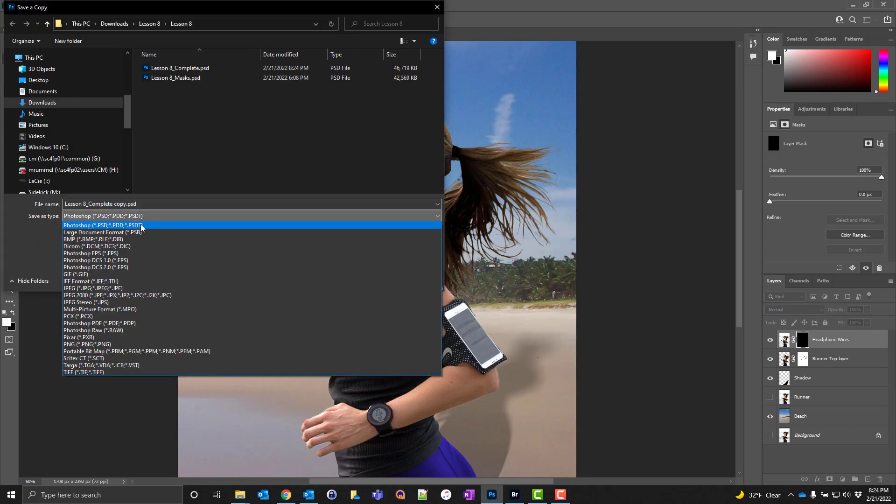
click(139, 289)
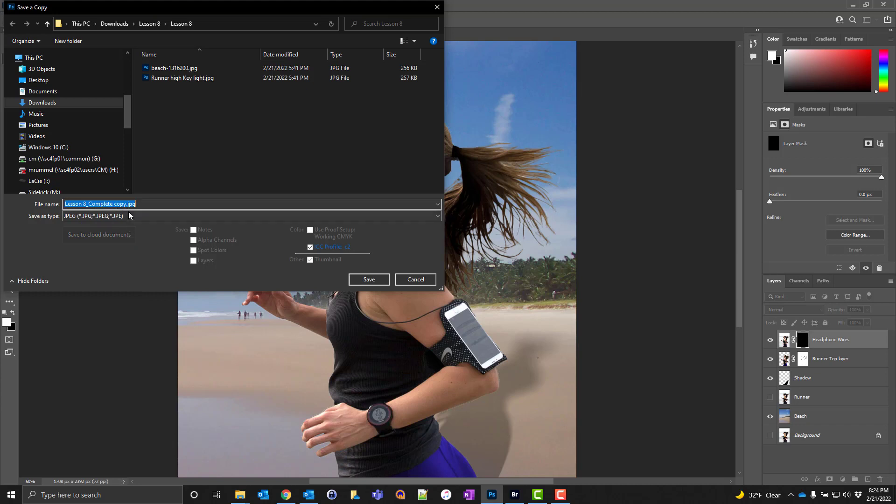
- Shorten the "copy" ending of the JPEG's file name and save it at quality 8 (High), Progressive with 3 scans
click(126, 204)
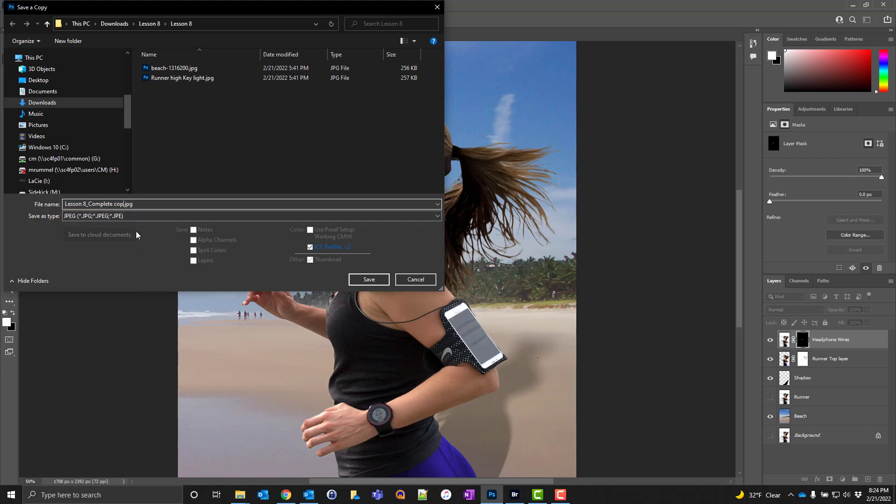
key(BackSpace)
key(BackSpace)
click(369, 280)
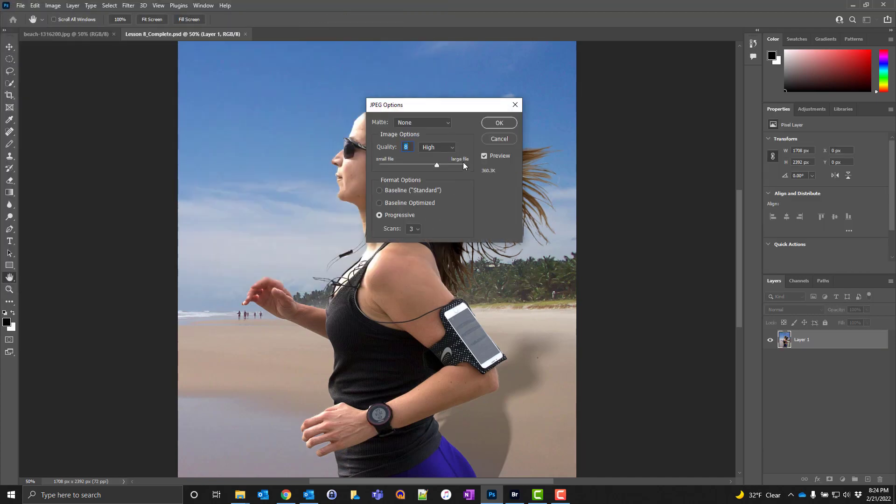
click(499, 122)
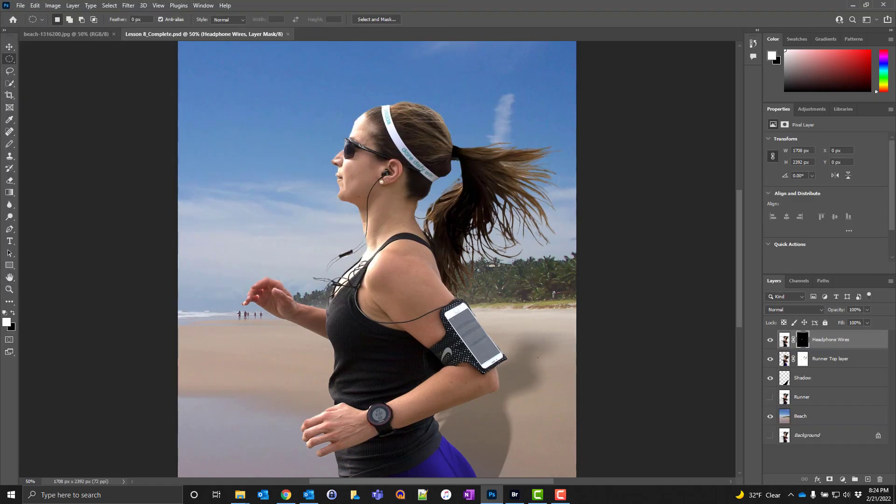